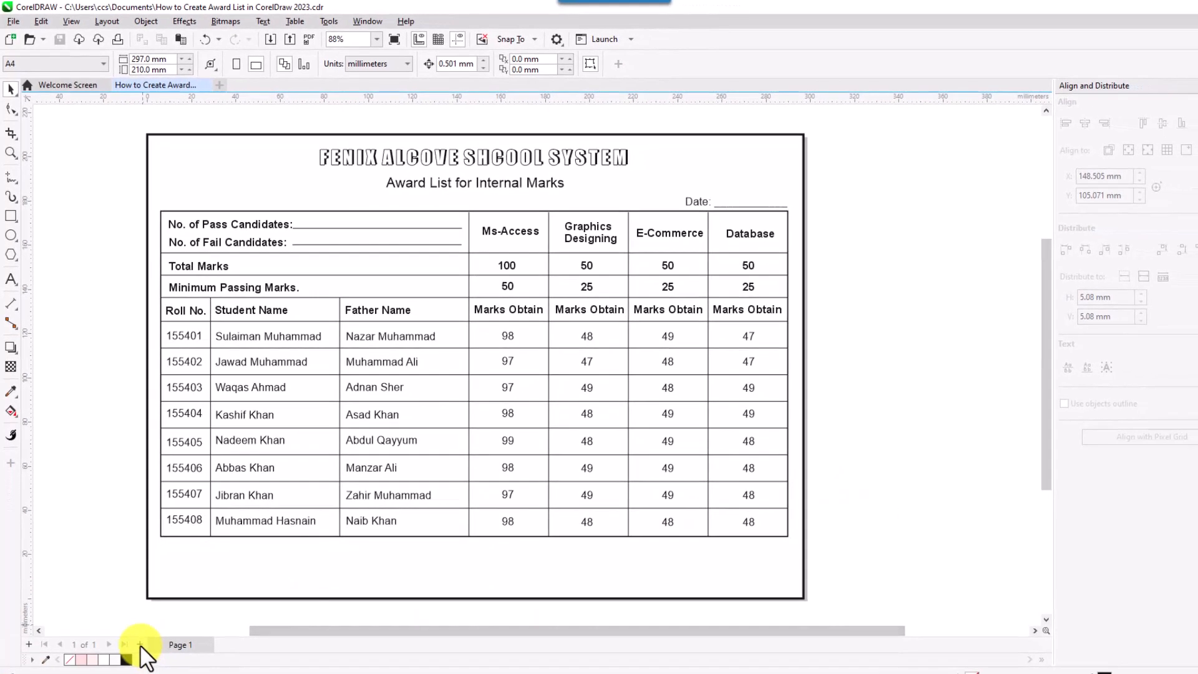
- Add a blank A4 landscape Page 2 (297 × 210 mm) after Page 1
{"action": "left_click", "coordinate": [140, 644]}
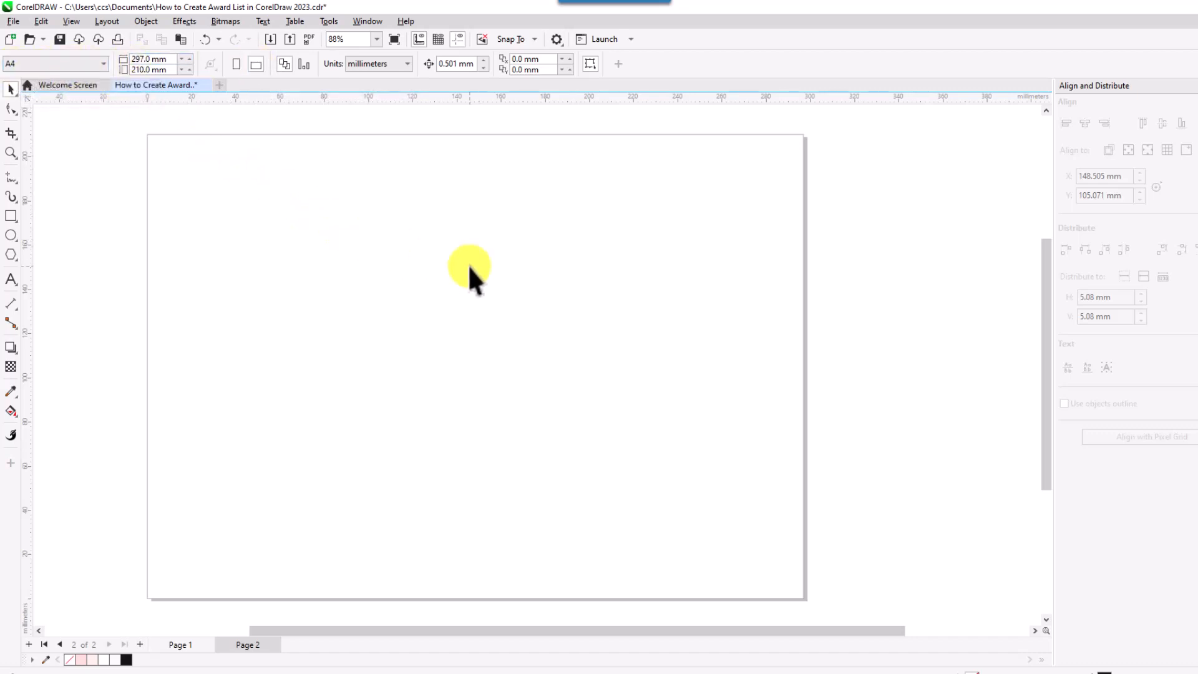
- Type the title 'Fenix Alcove School System' and move it near the top centre of Page 2
{"action": "left_click", "coordinate": [13, 279]}
{"action": "left_click", "coordinate": [402, 202]}
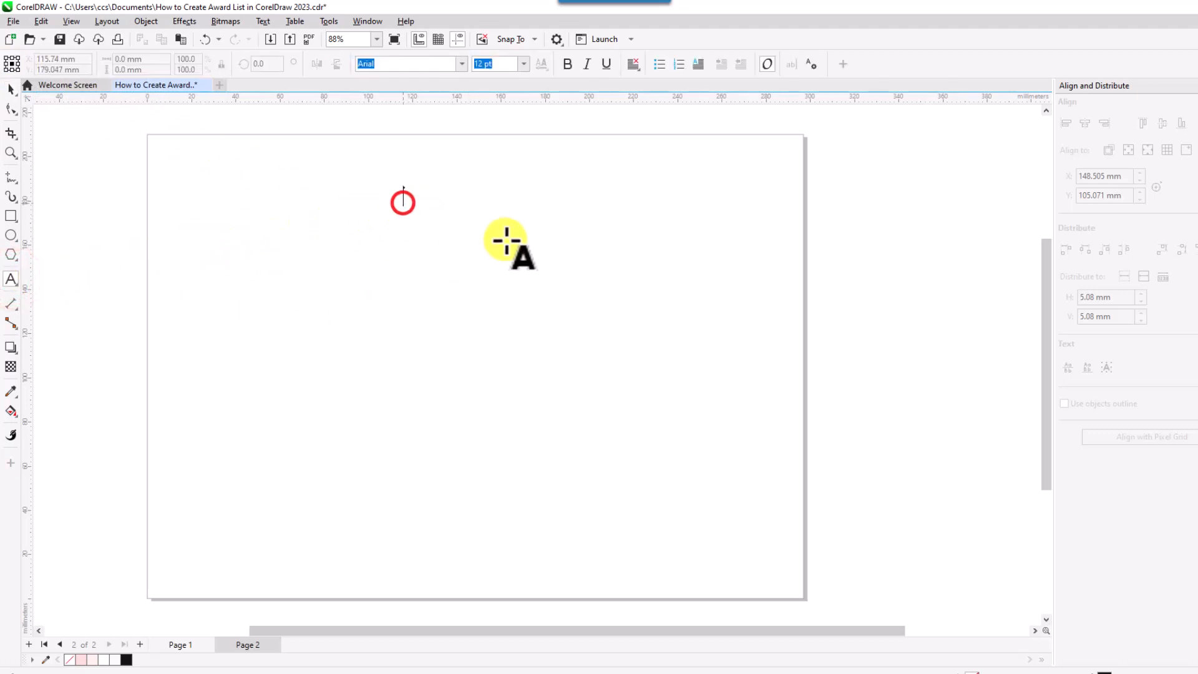
{"action": "type", "text": "Fe"}
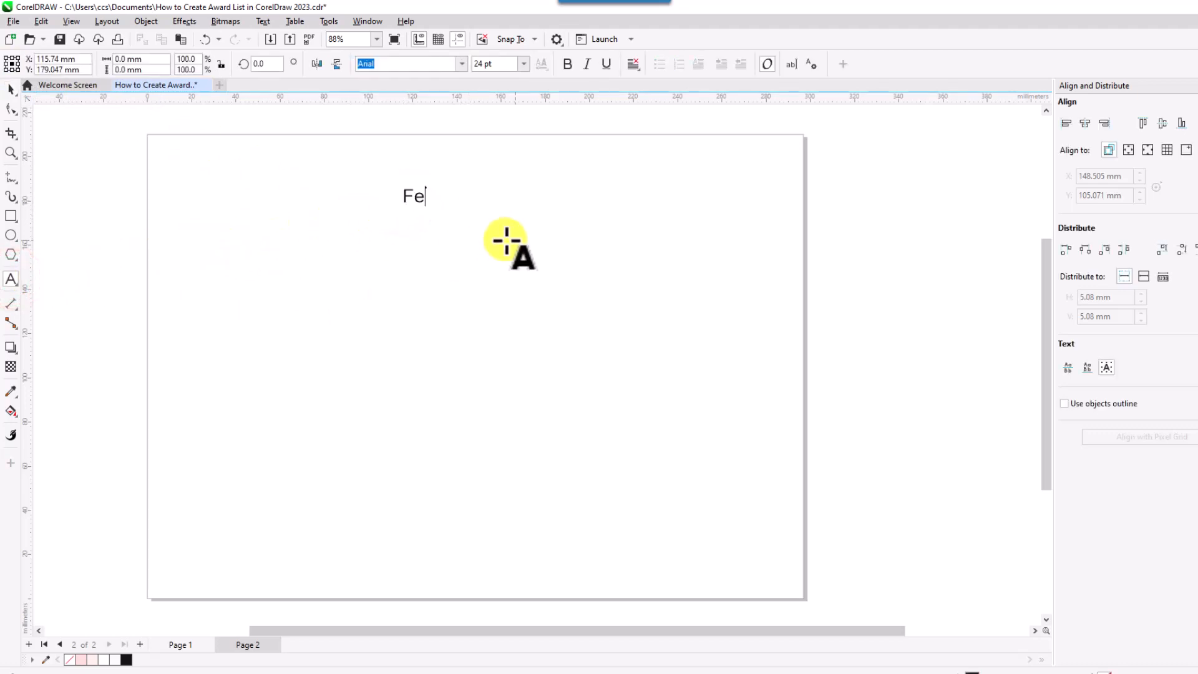
{"action": "type", "text": "nix Alcove"}
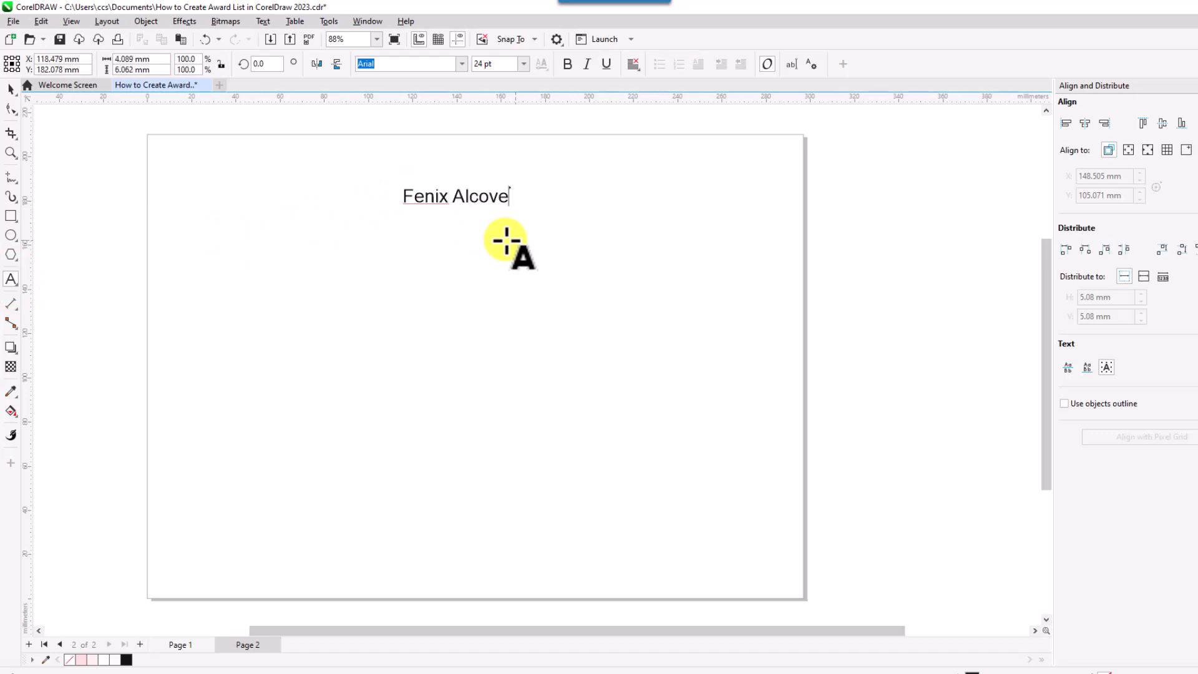
{"action": "type", "text": " School System"}
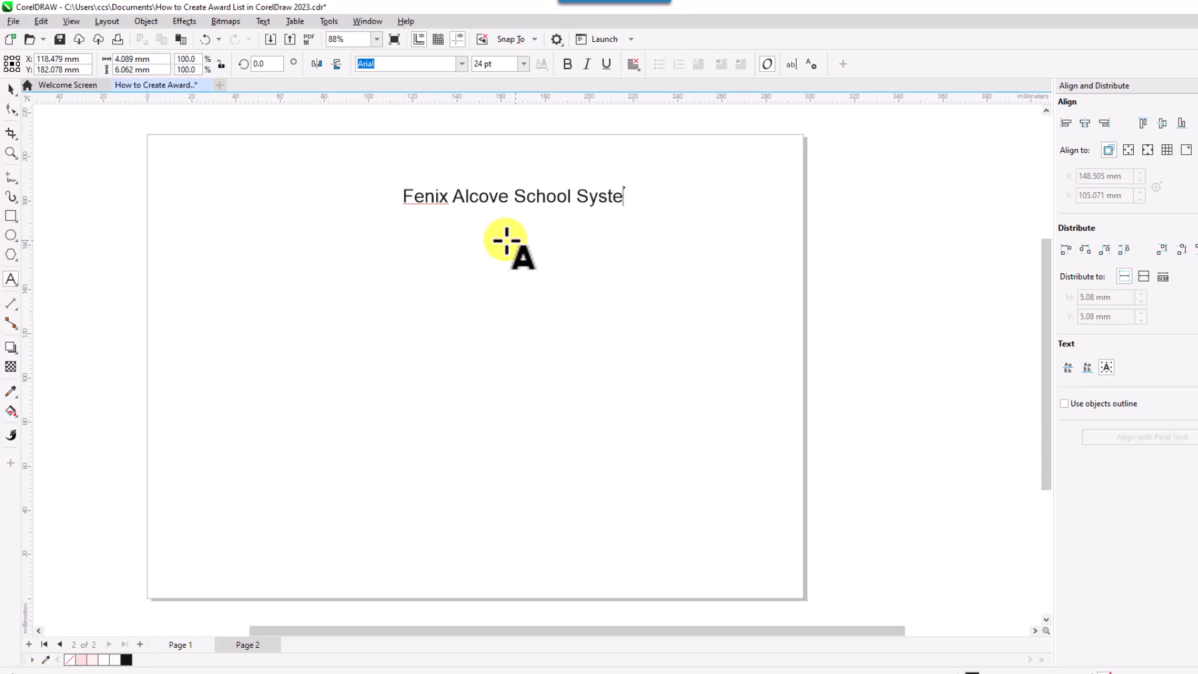
{"action": "left_click", "coordinate": [10, 89]}
{"action": "left_click_drag", "start_coordinate": [520, 197], "coordinate": [482, 168]}
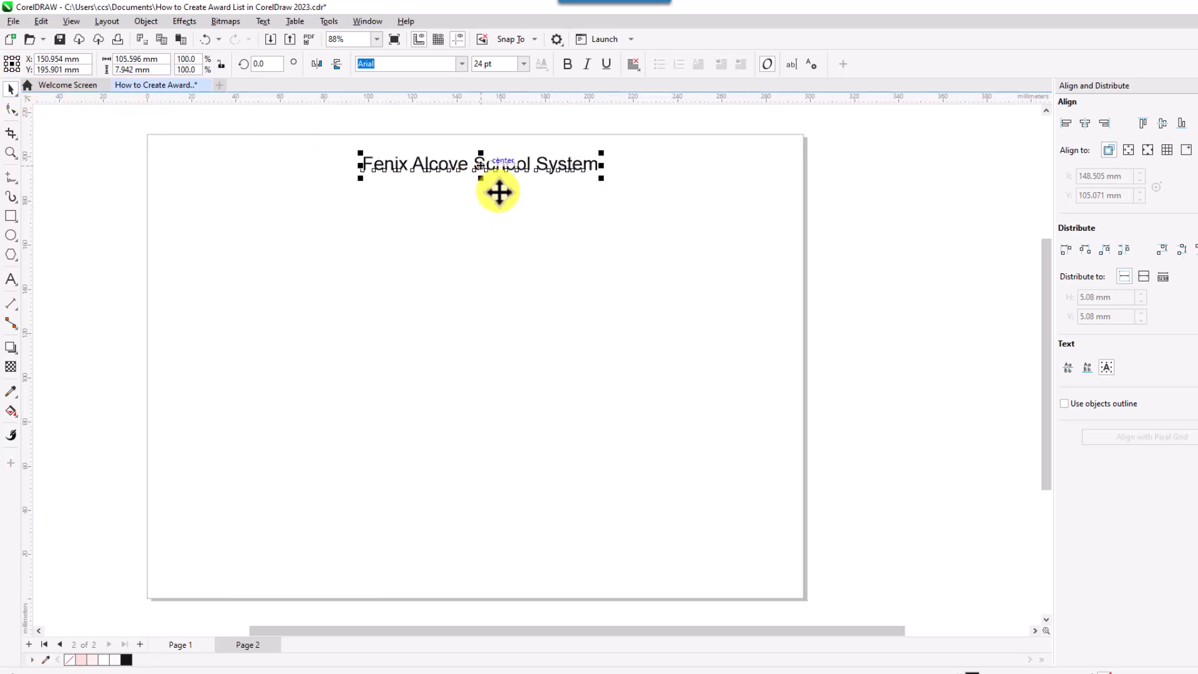
- Drag a duplicate of the title just below the original
{"action": "left_click", "coordinate": [480, 165]}
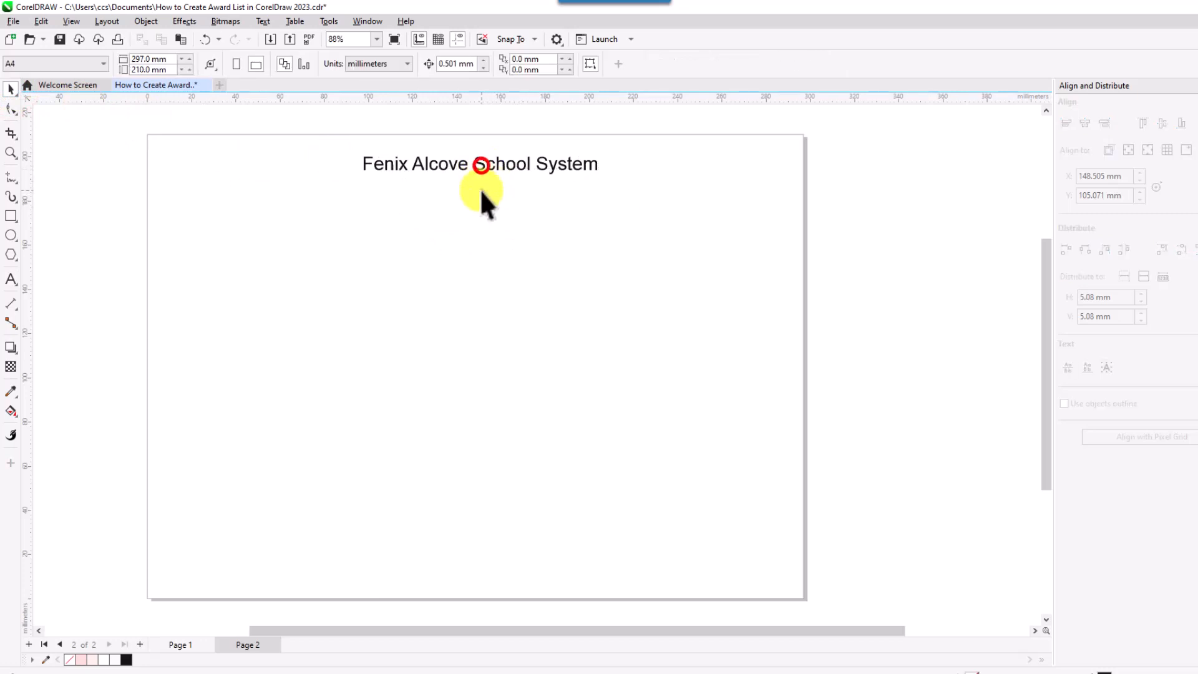
{"action": "left_click", "coordinate": [481, 161]}
{"action": "left_click_drag", "start_coordinate": [481, 161], "coordinate": [481, 193]}
- Replace the copied line's text with 'Award list for internal marks'
{"action": "key", "text": "F8"}
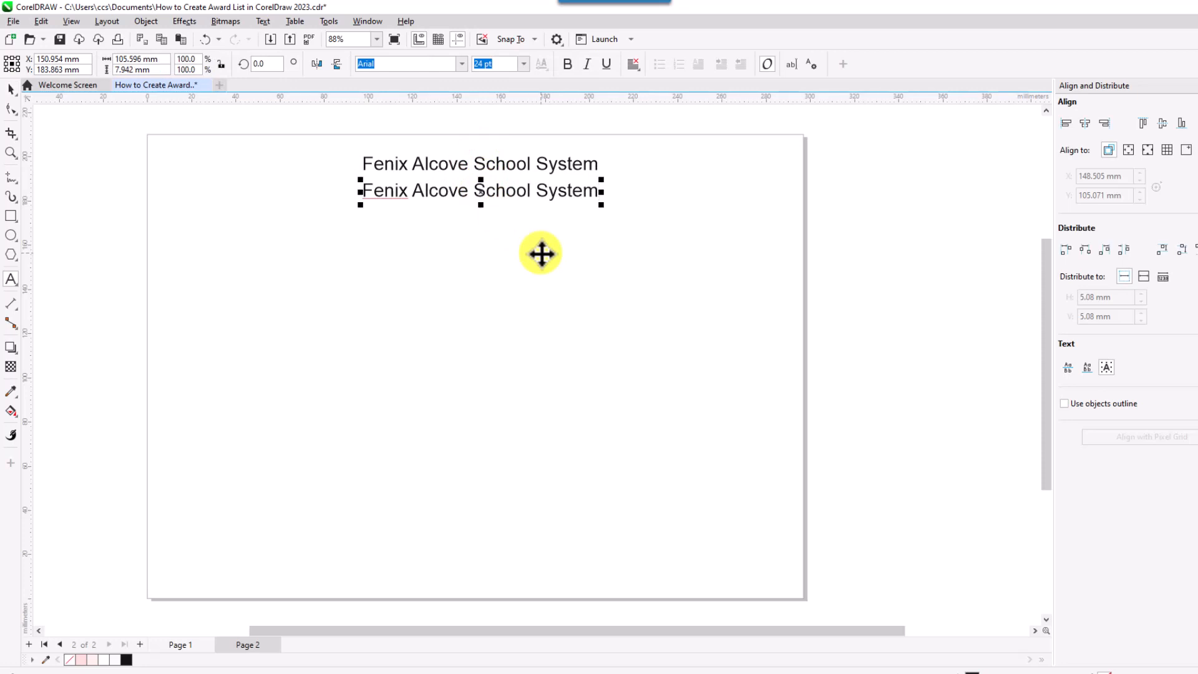
{"action": "key", "text": "BackSpace"}
{"action": "key", "text": "BackSpace"}
{"action": "key", "text": "BackSpace"}
{"action": "key", "text": "BackSpace"}
{"action": "key", "text": "BackSpace"}
{"action": "key", "text": "BackSpace"}
{"action": "key", "text": "BackSpace"}
{"action": "key", "text": "BackSpace"}
{"action": "key", "text": "BackSpace"}
{"action": "key", "text": "BackSpace"}
{"action": "key", "text": "BackSpace"}
{"action": "key", "text": "BackSpace"}
{"action": "key", "text": "BackSpace"}
{"action": "key", "text": "BackSpace"}
{"action": "key", "text": "BackSpace"}
{"action": "key", "text": "BackSpace"}
{"action": "key", "text": "BackSpace"}
{"action": "key", "text": "BackSpace"}
{"action": "key", "text": "BackSpace"}
{"action": "key", "text": "BackSpace"}
{"action": "key", "text": "BackSpace"}
{"action": "key", "text": "BackSpace"}
{"action": "key", "text": "BackSpace"}
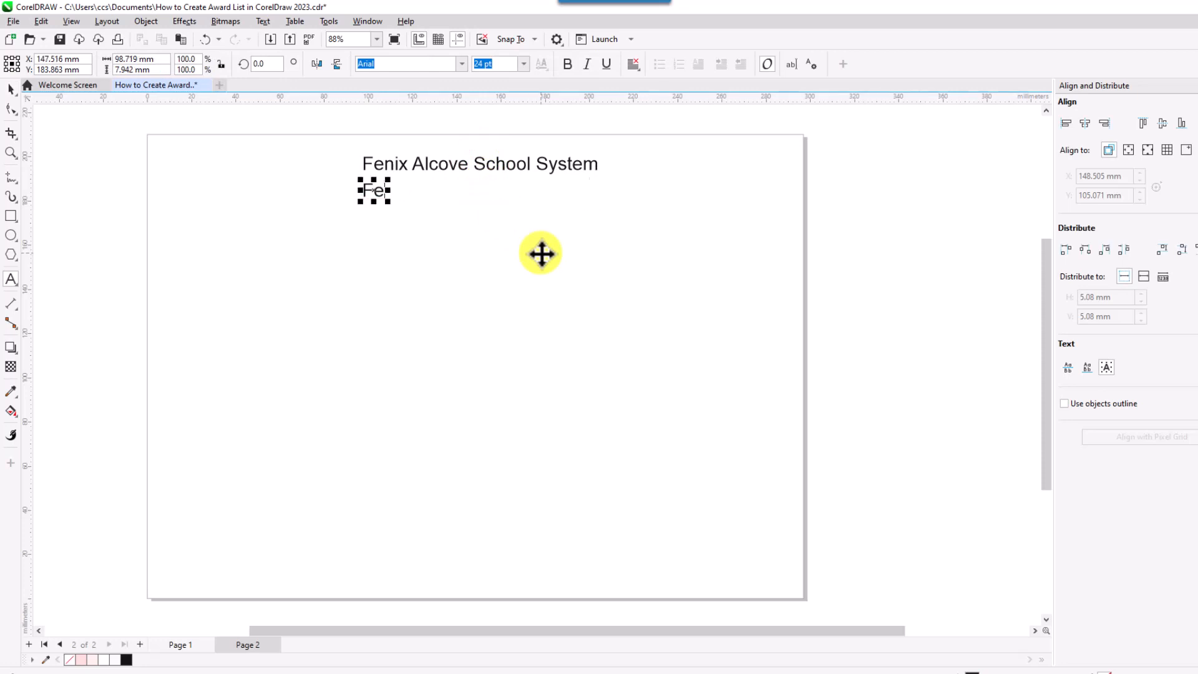
{"action": "type", "text": "Aw"}
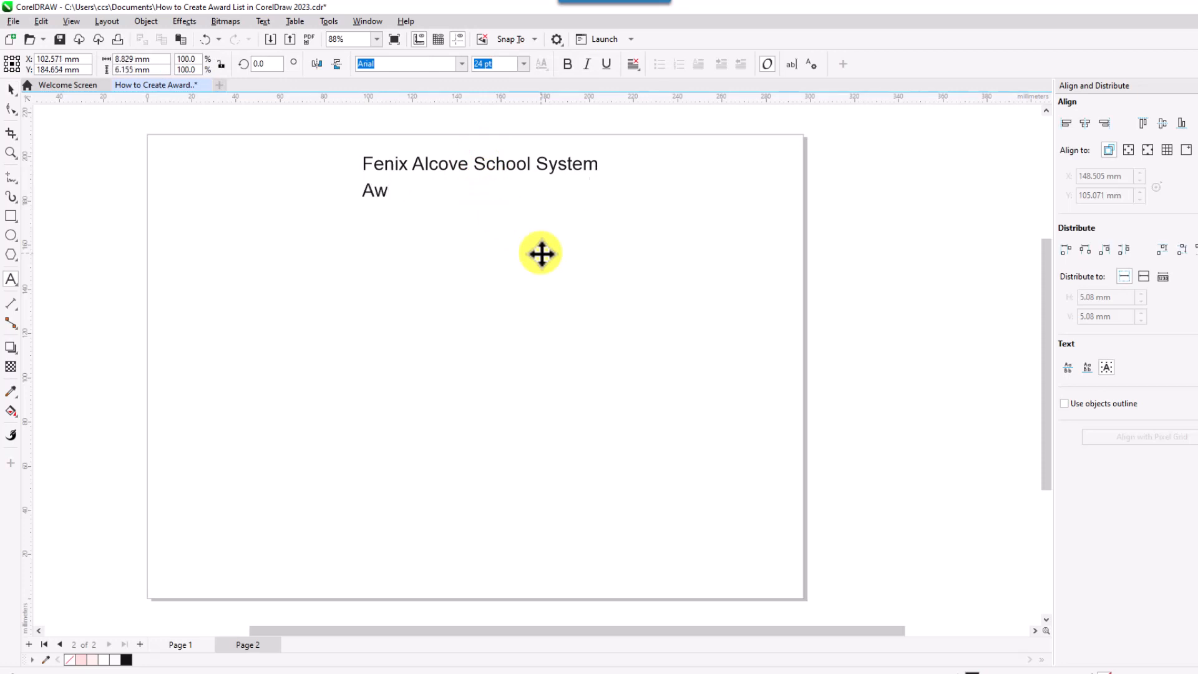
{"action": "type", "text": "ard list for interna"}
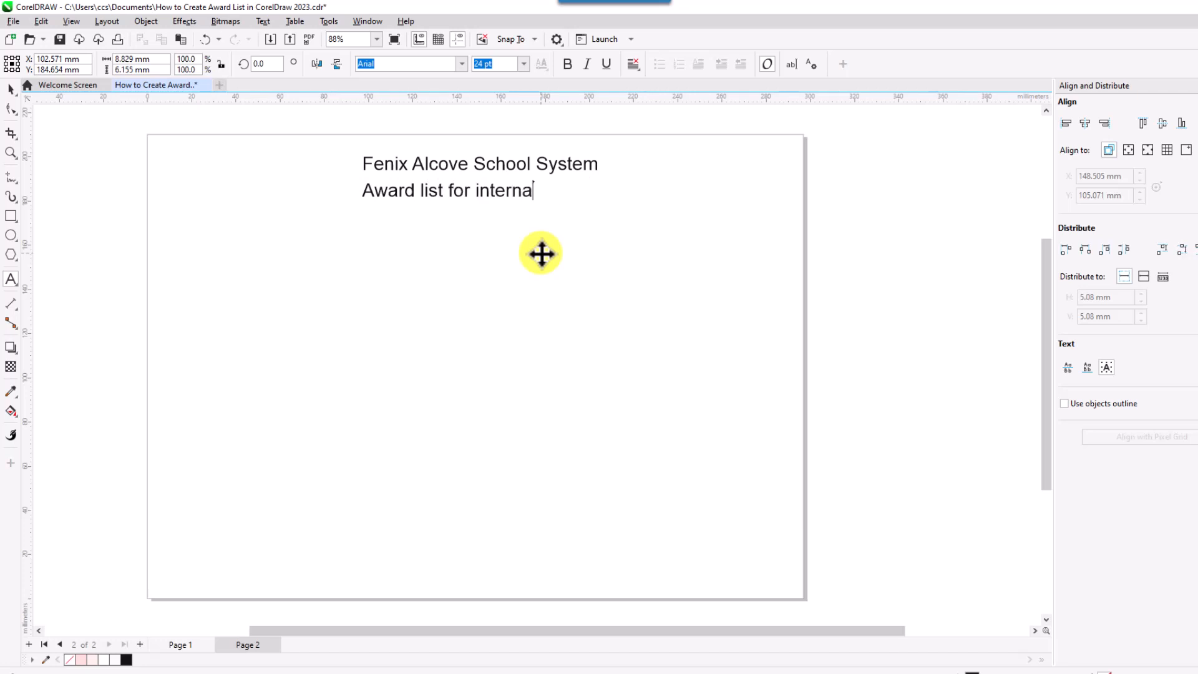
{"action": "type", "text": "l marks"}
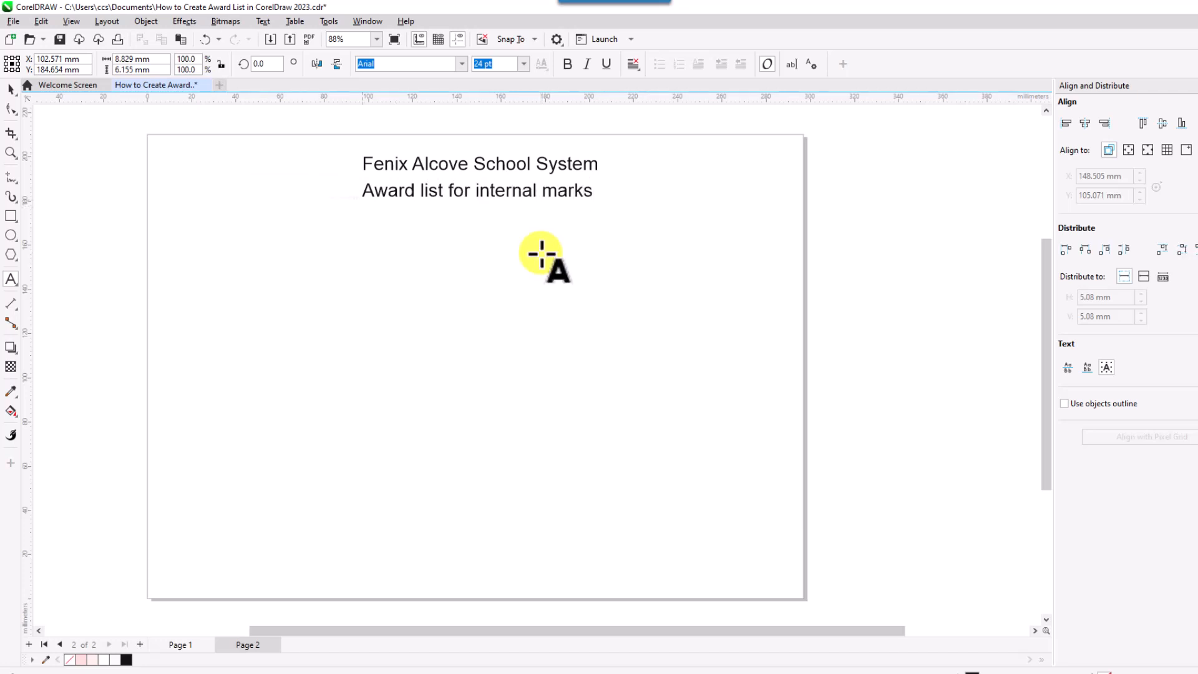
{"action": "left_click", "coordinate": [11, 89]}
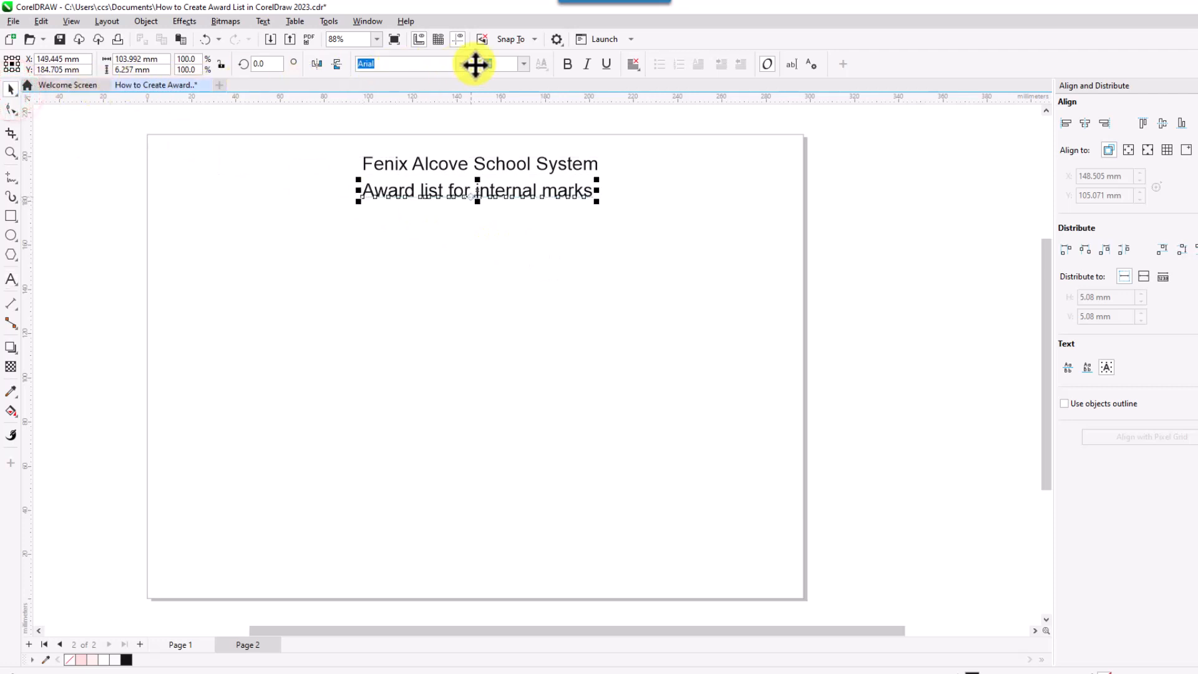
- Set the subtitle to 14 pt and centre it under the title
{"action": "left_click_drag", "start_coordinate": [485, 65], "coordinate": [471, 61]}
{"action": "type", "text": "14"}
{"action": "key", "text": "Return"}
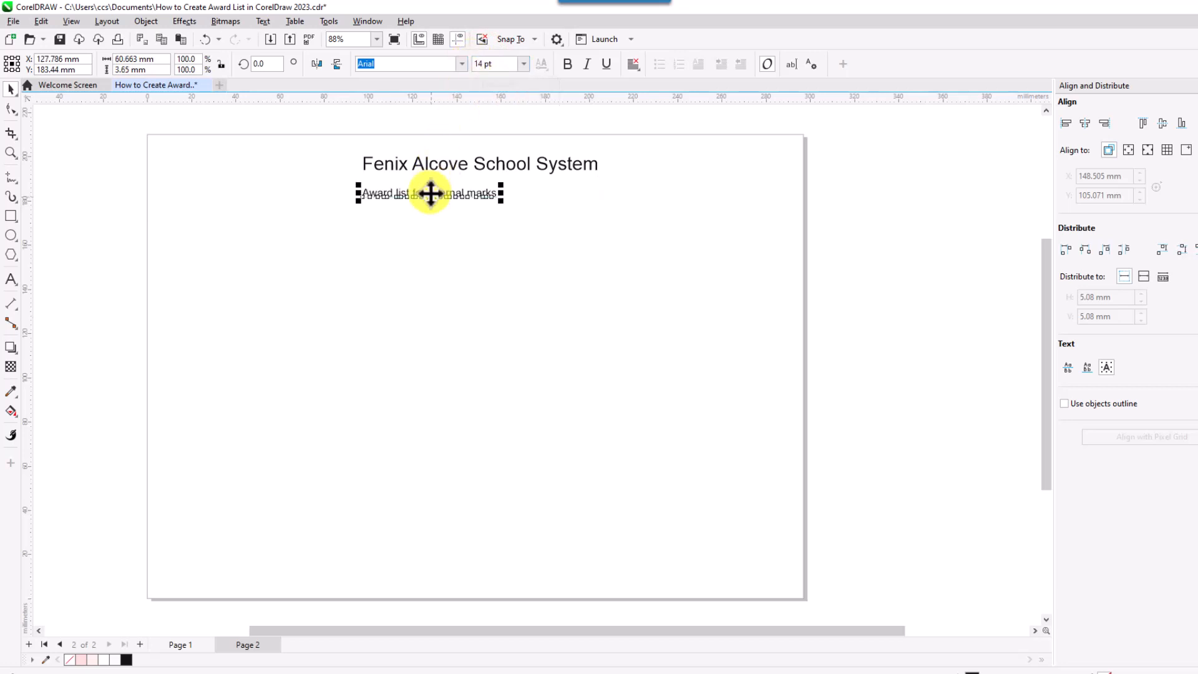
{"action": "left_click_drag", "start_coordinate": [431, 194], "coordinate": [486, 190]}
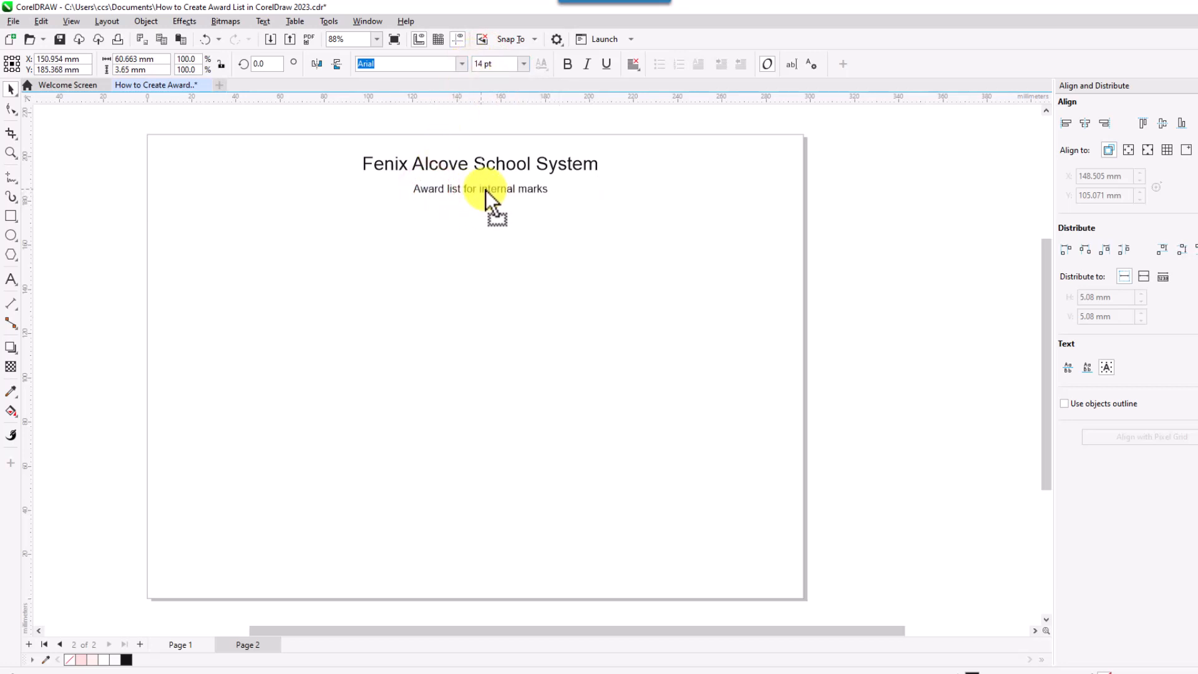
{"action": "left_click", "coordinate": [522, 247]}
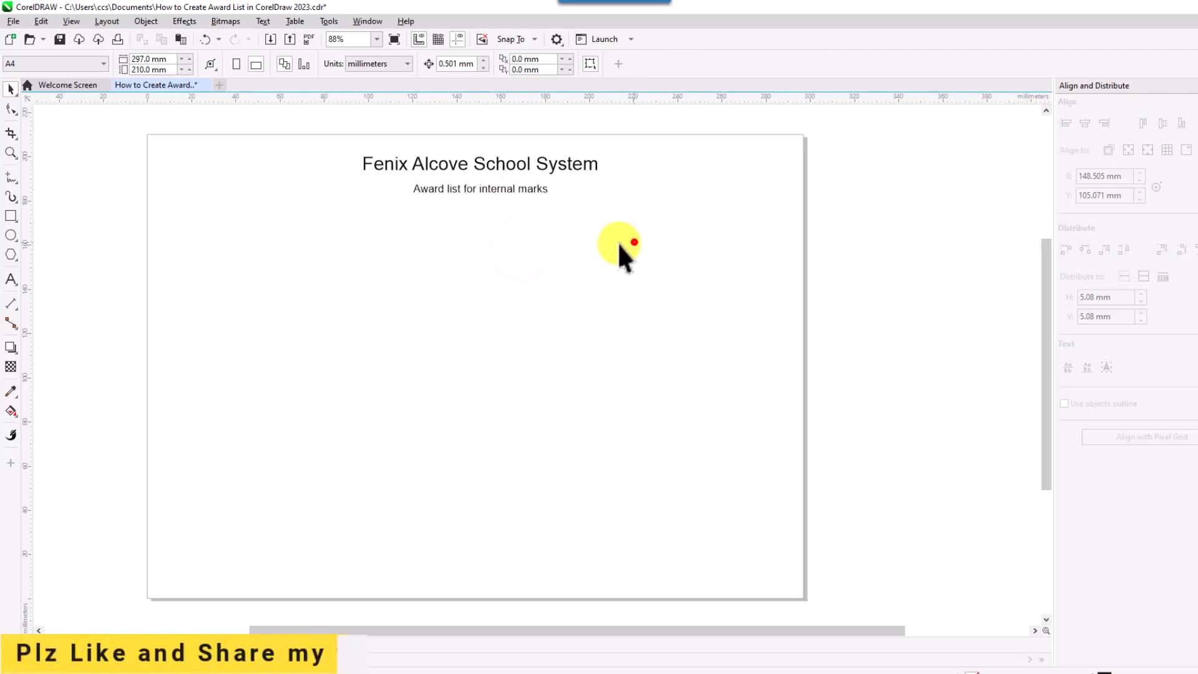
- Change the school title's font to Impact
{"action": "left_click_drag", "start_coordinate": [633, 242], "coordinate": [326, 151]}
{"action": "left_click", "coordinate": [606, 299]}
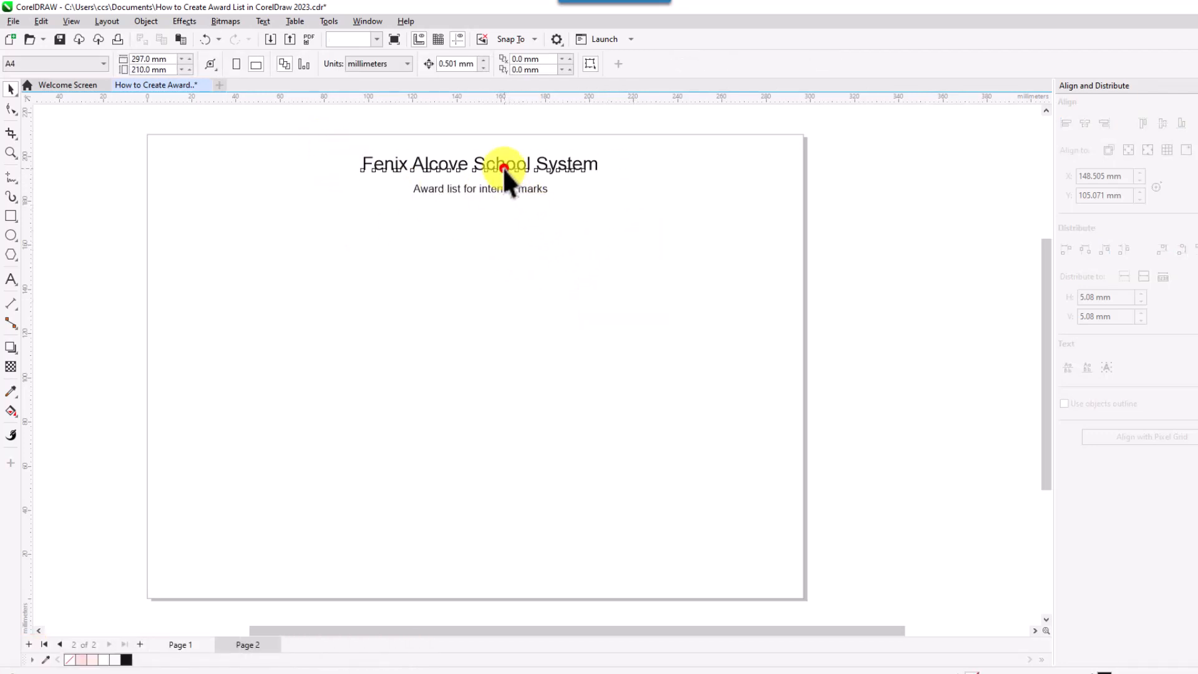
{"action": "left_click", "coordinate": [522, 171]}
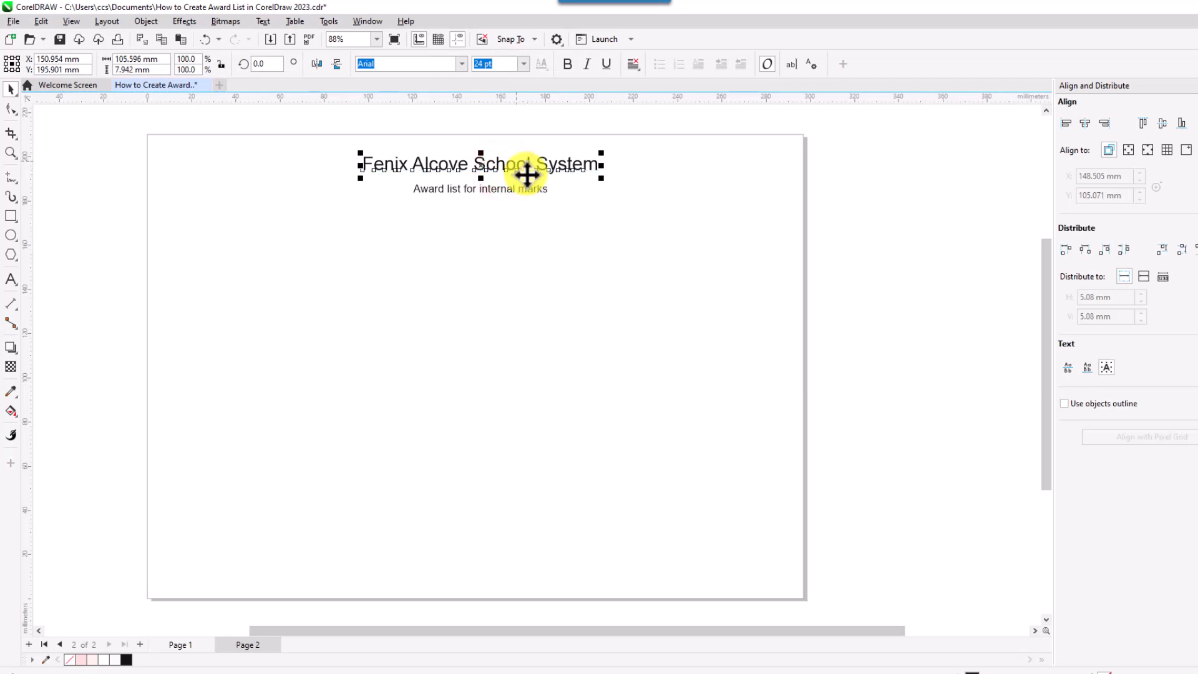
{"action": "left_click_drag", "start_coordinate": [402, 64], "coordinate": [354, 64]}
{"action": "type", "text": "Impact"}
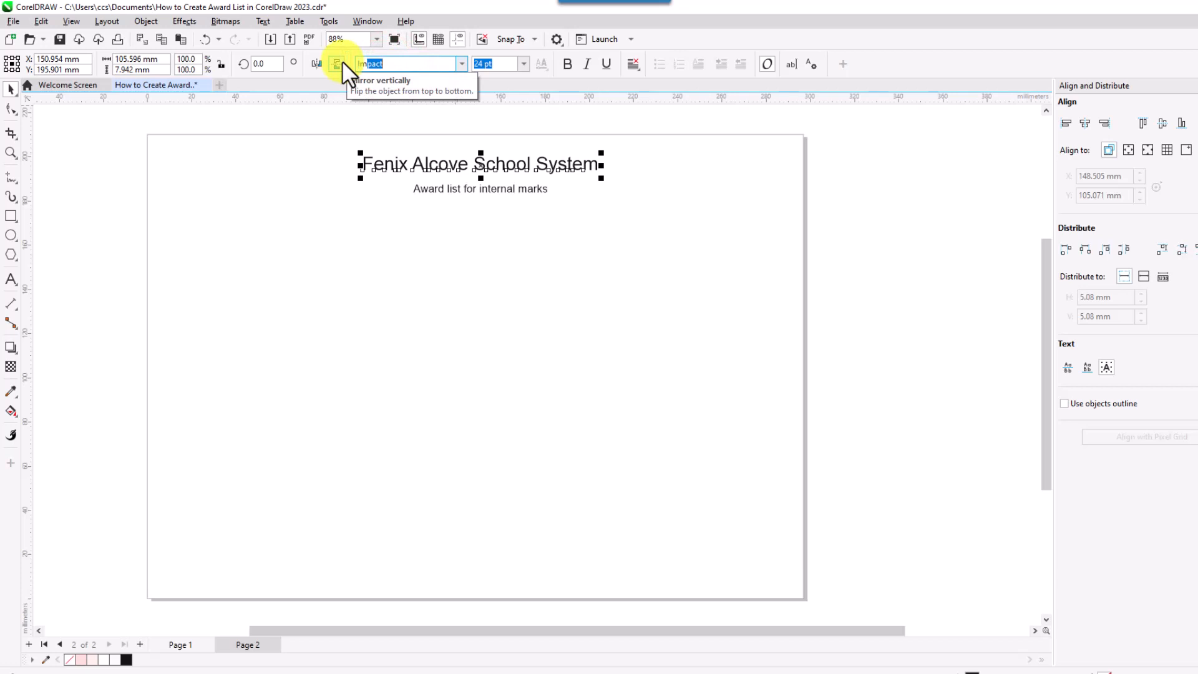
{"action": "key", "text": "Return"}
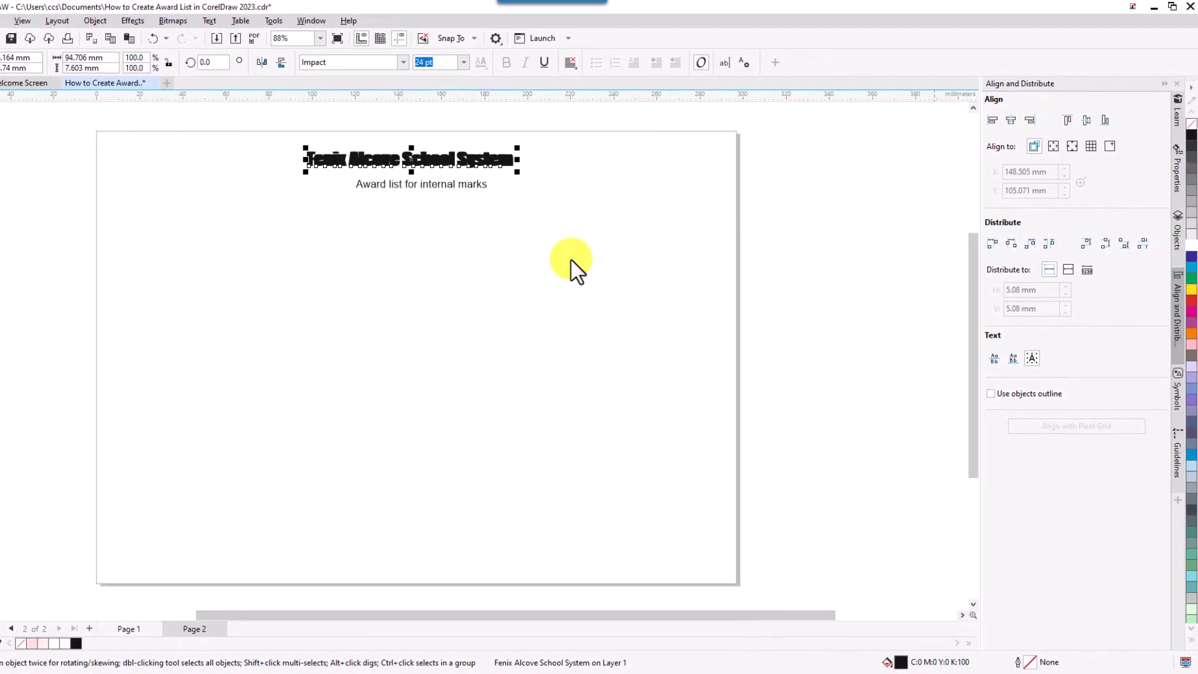
- Fill the title with white and bring up its Outline Pen settings (F12)
{"action": "left_click", "coordinate": [1190, 244]}
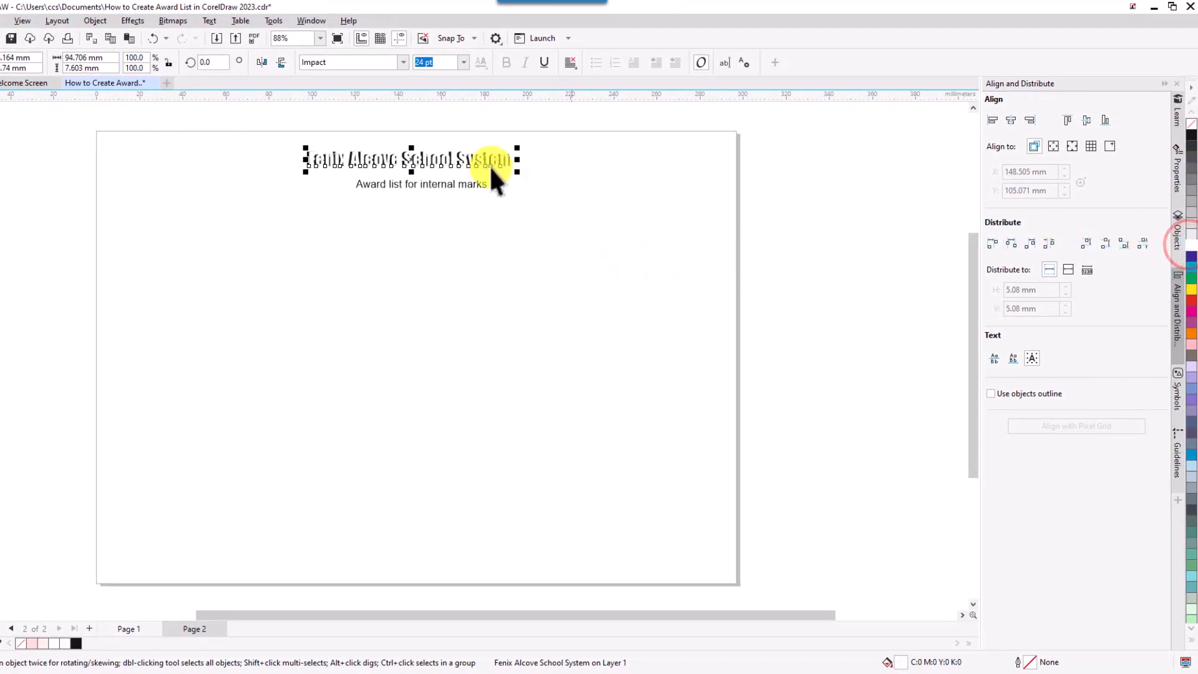
{"action": "scroll", "coordinate": [486, 165], "scroll_direction": "up", "scroll_amount": 3}
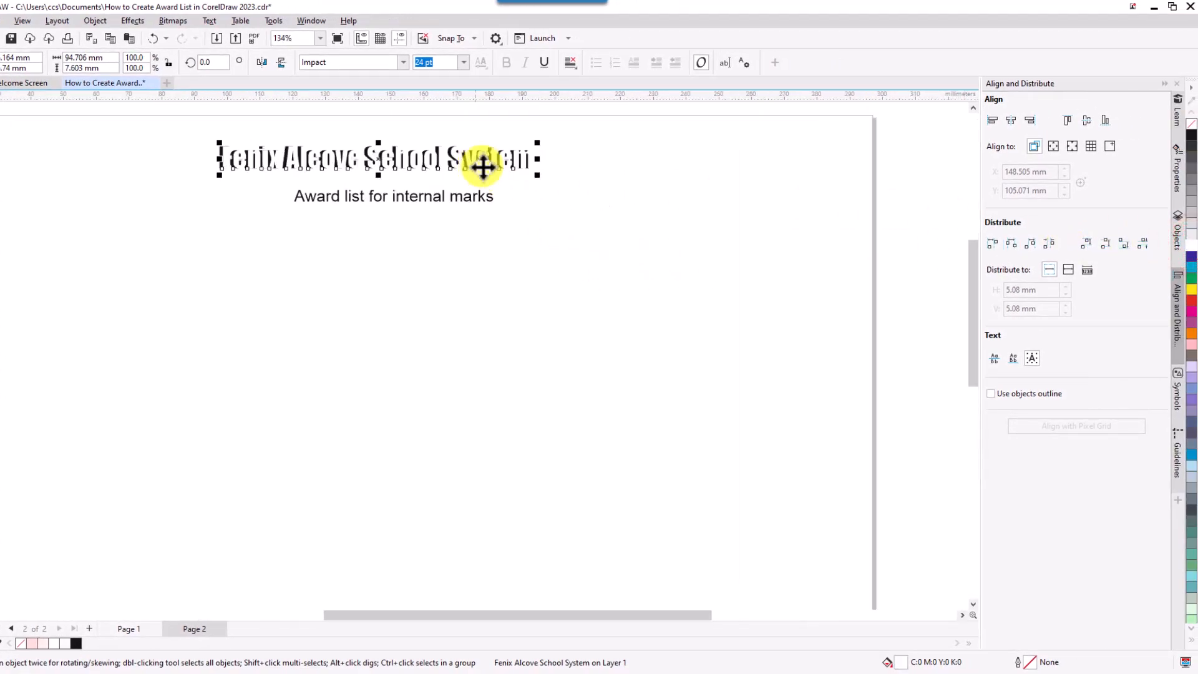
{"action": "left_click", "coordinate": [595, 322]}
{"action": "scroll", "coordinate": [567, 299], "scroll_direction": "up", "scroll_amount": 2}
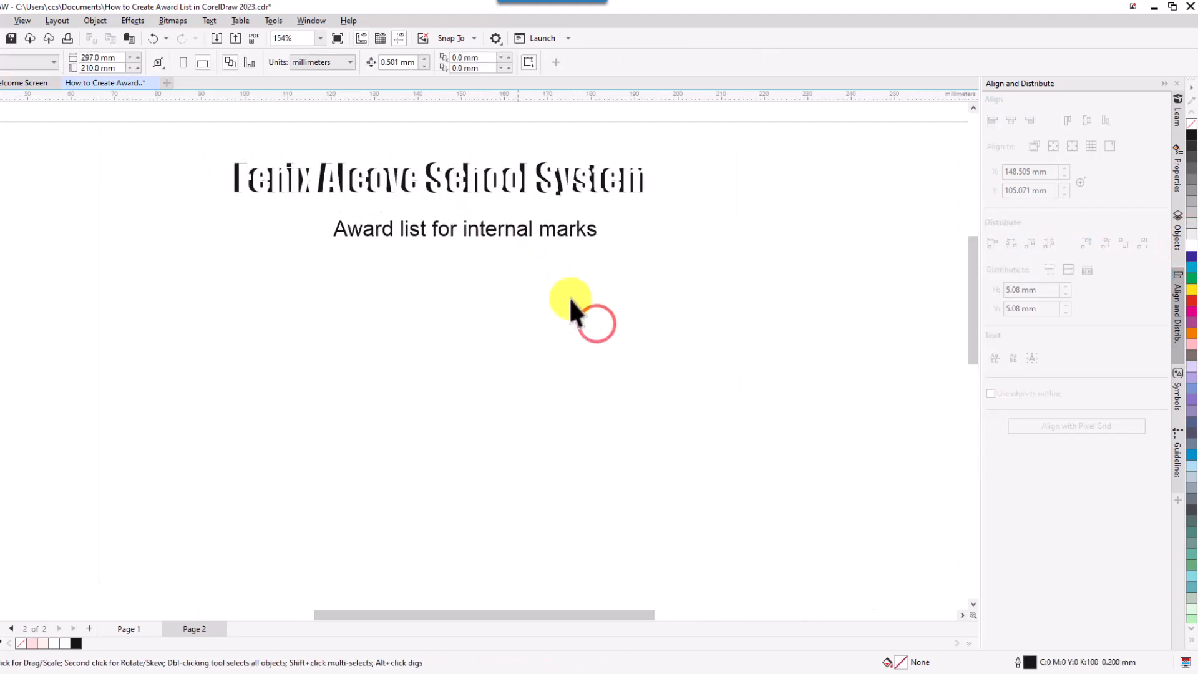
{"action": "left_click", "coordinate": [429, 167]}
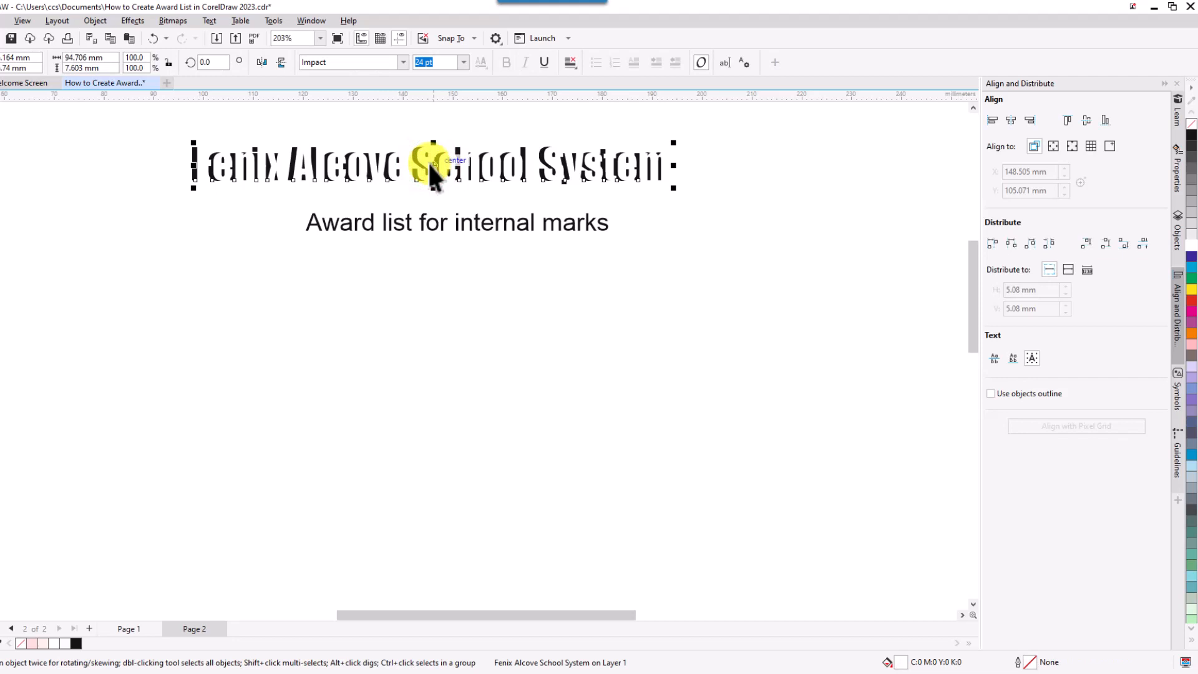
{"action": "key", "text": "F12"}
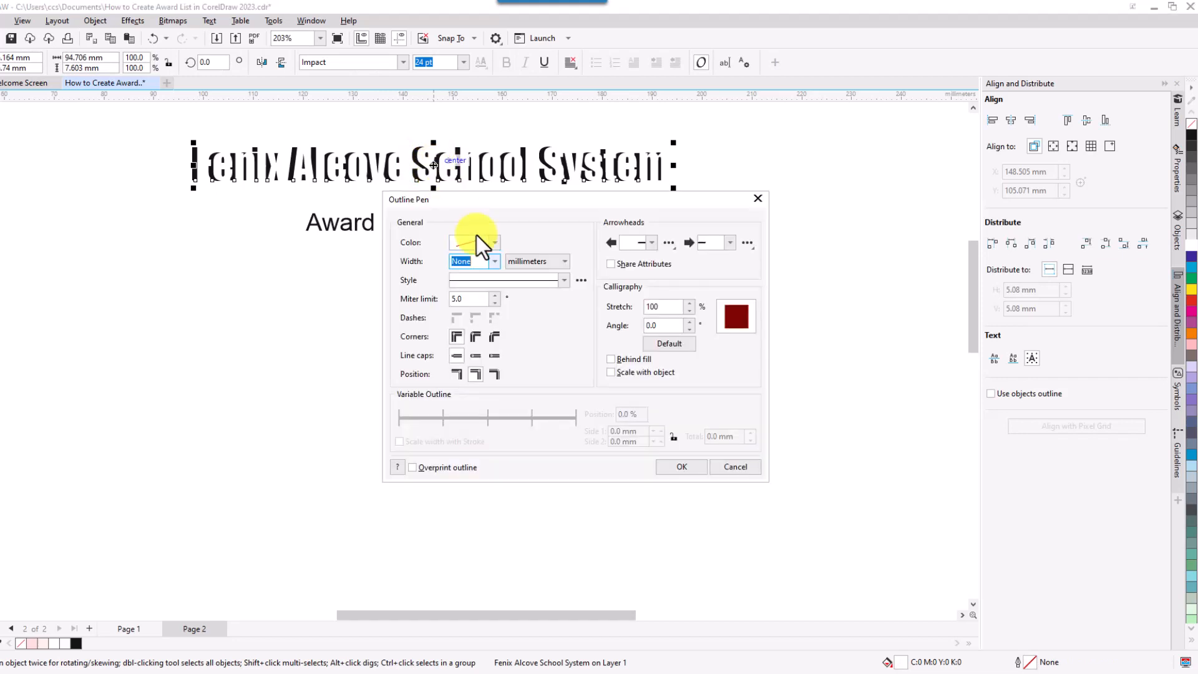
- Give the title a 0.5 mm rounded outline behind the fill that scales with the object
{"action": "left_click", "coordinate": [493, 261]}
{"action": "left_click", "coordinate": [484, 334]}
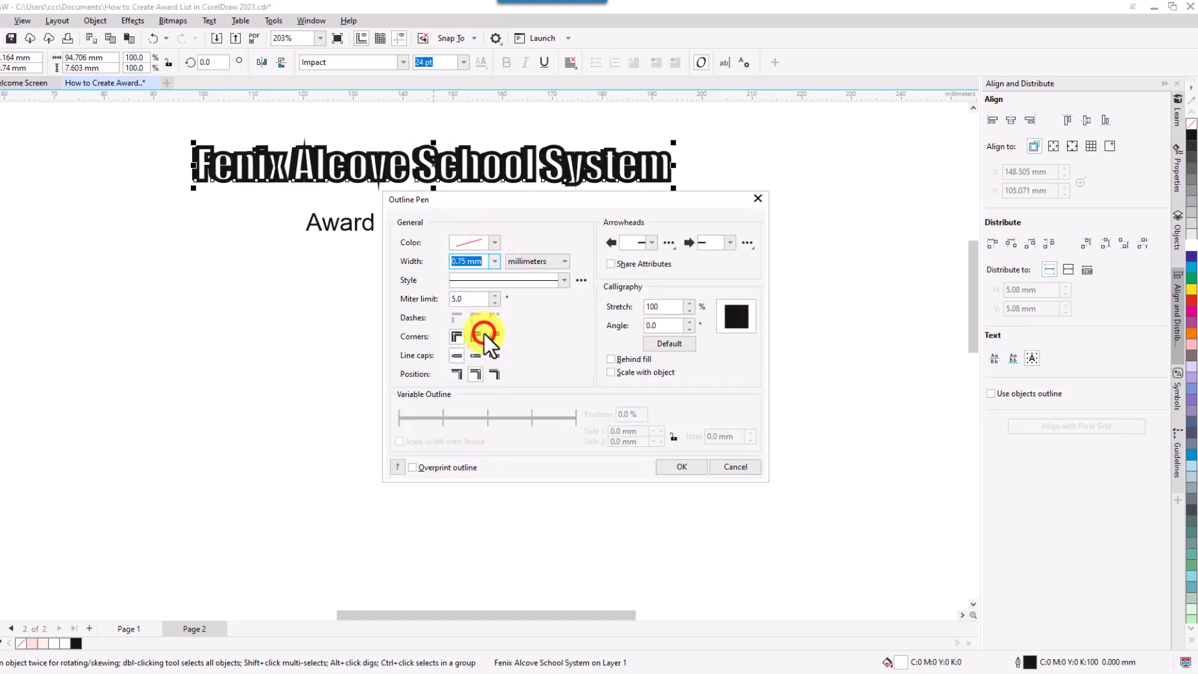
{"action": "left_click", "coordinate": [494, 260]}
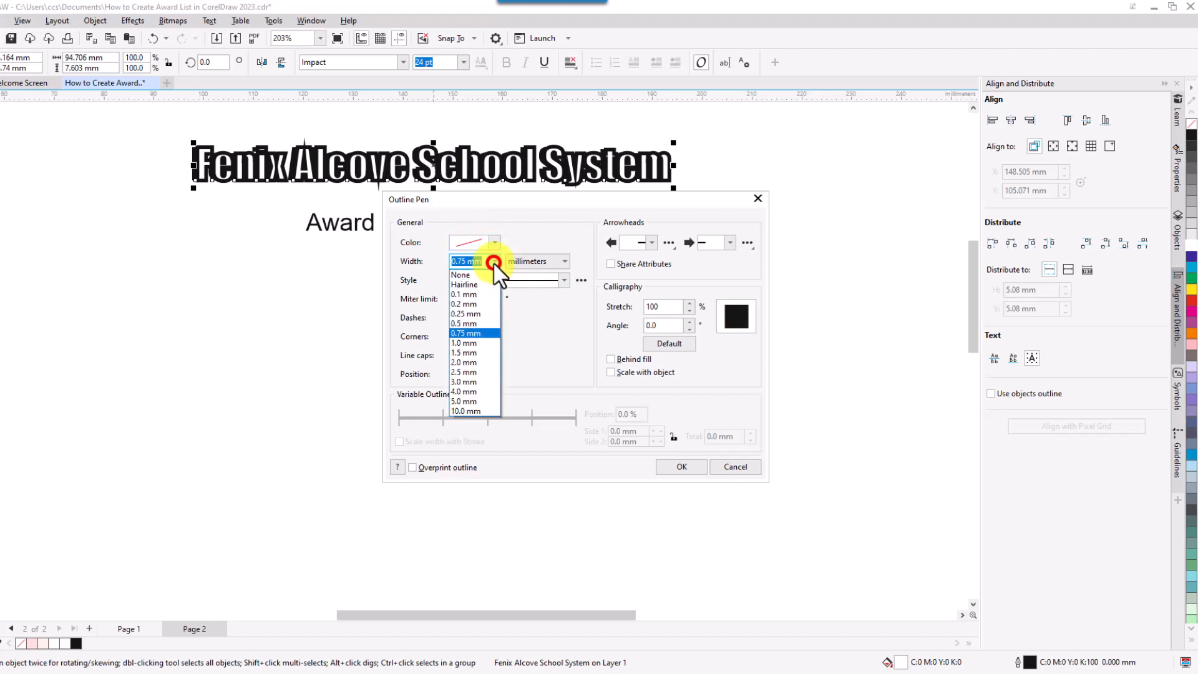
{"action": "left_click", "coordinate": [478, 323]}
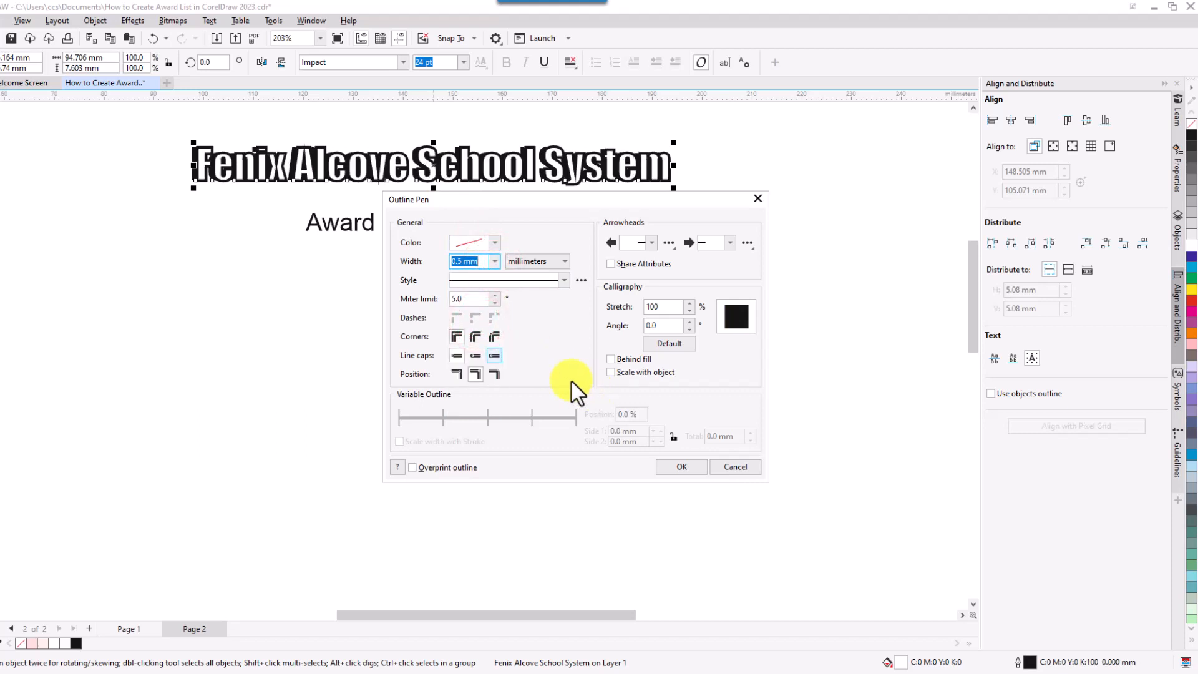
{"action": "left_click", "coordinate": [473, 337]}
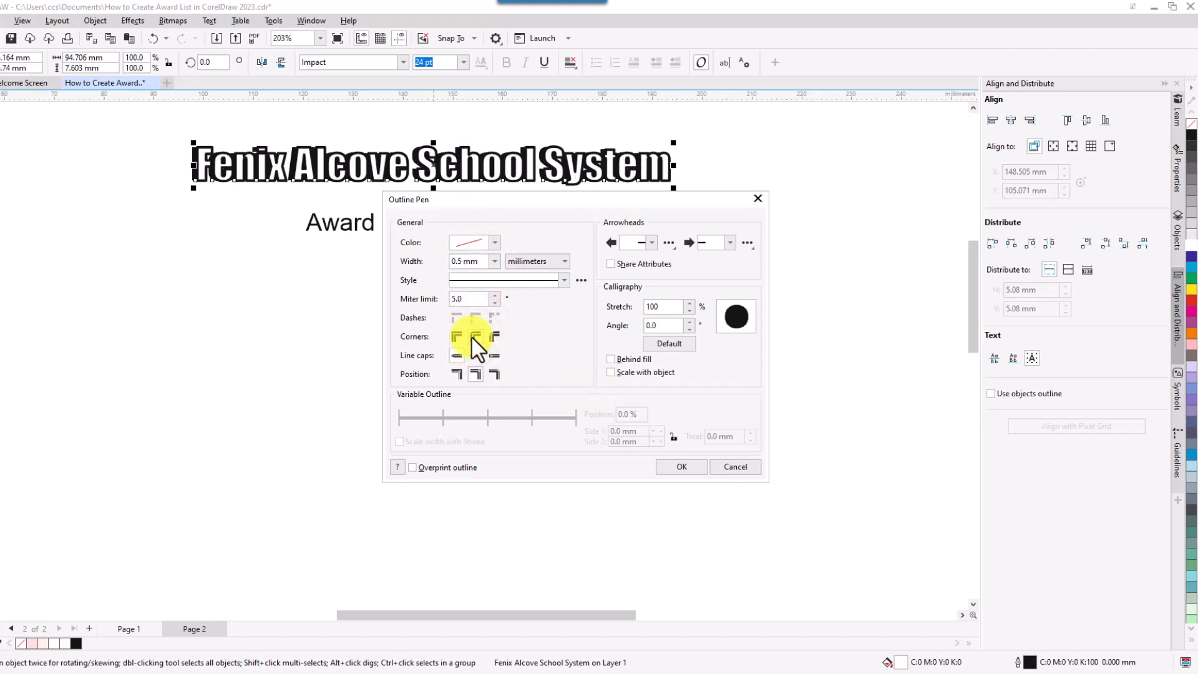
{"action": "left_click", "coordinate": [611, 358]}
{"action": "left_click", "coordinate": [612, 373]}
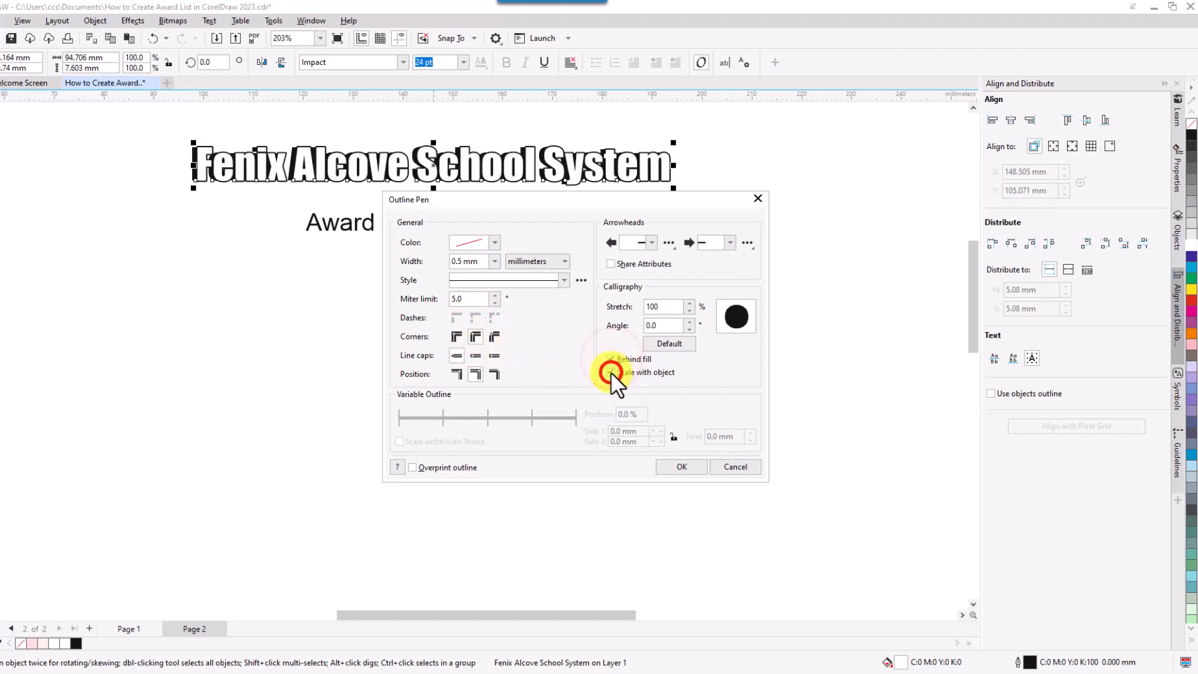
{"action": "left_click", "coordinate": [673, 468]}
- Select the title and subtitle together for centring
{"action": "left_click", "coordinate": [628, 420]}
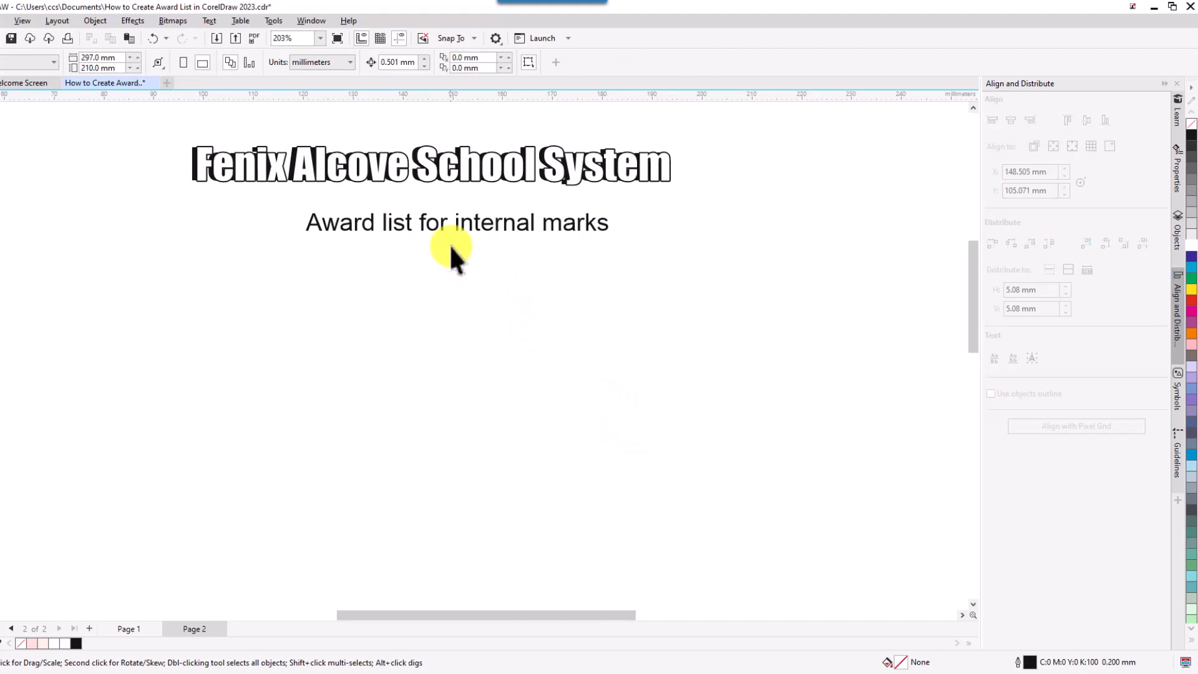
{"action": "scroll", "coordinate": [449, 245], "scroll_direction": "down", "scroll_amount": 3}
{"action": "left_click_drag", "start_coordinate": [343, 249], "coordinate": [453, 249]}
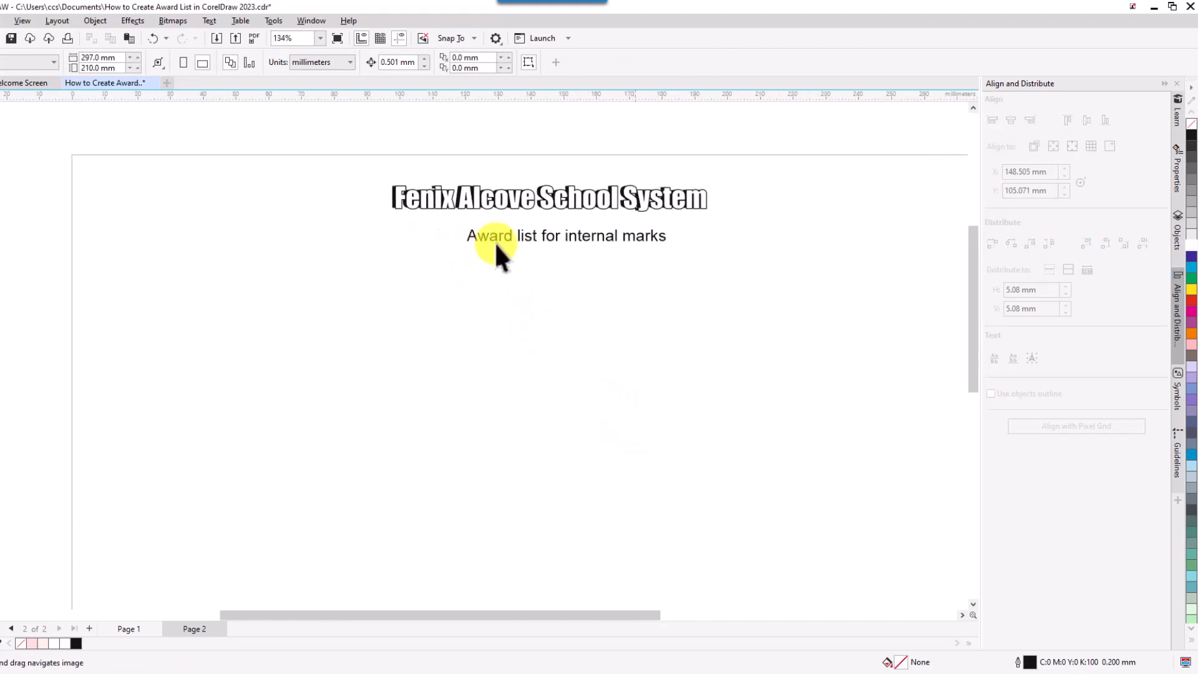
{"action": "left_click", "coordinate": [623, 238]}
{"action": "left_click", "coordinate": [630, 322]}
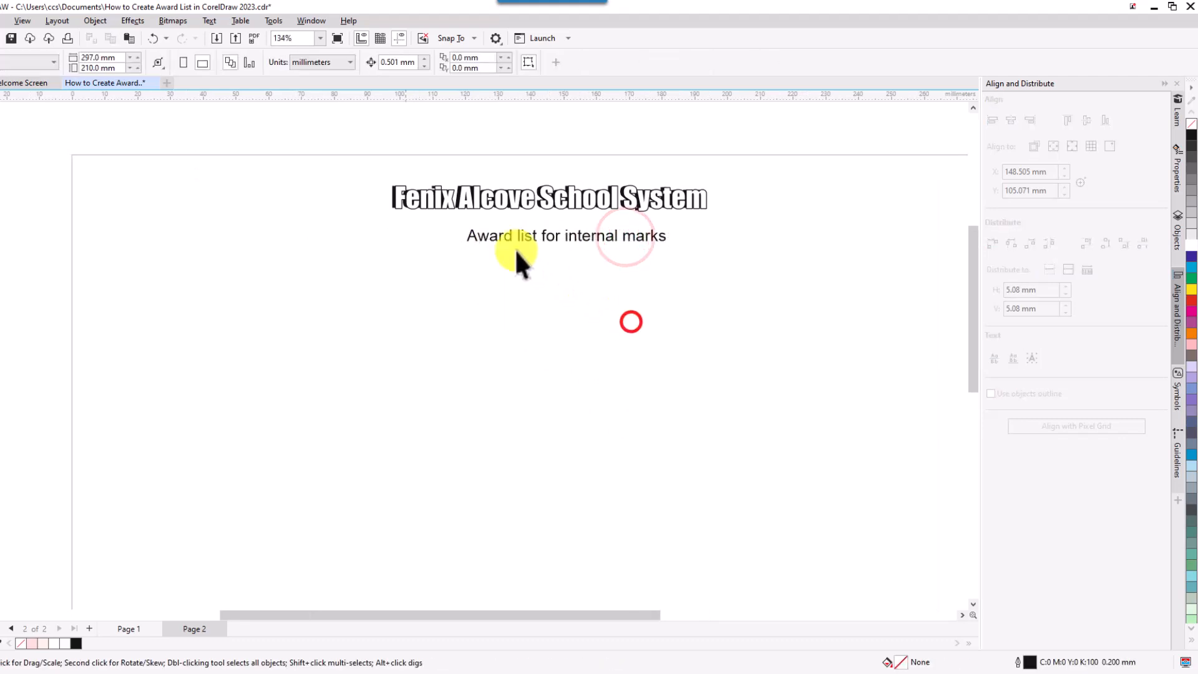
{"action": "left_click_drag", "start_coordinate": [375, 160], "coordinate": [749, 235]}
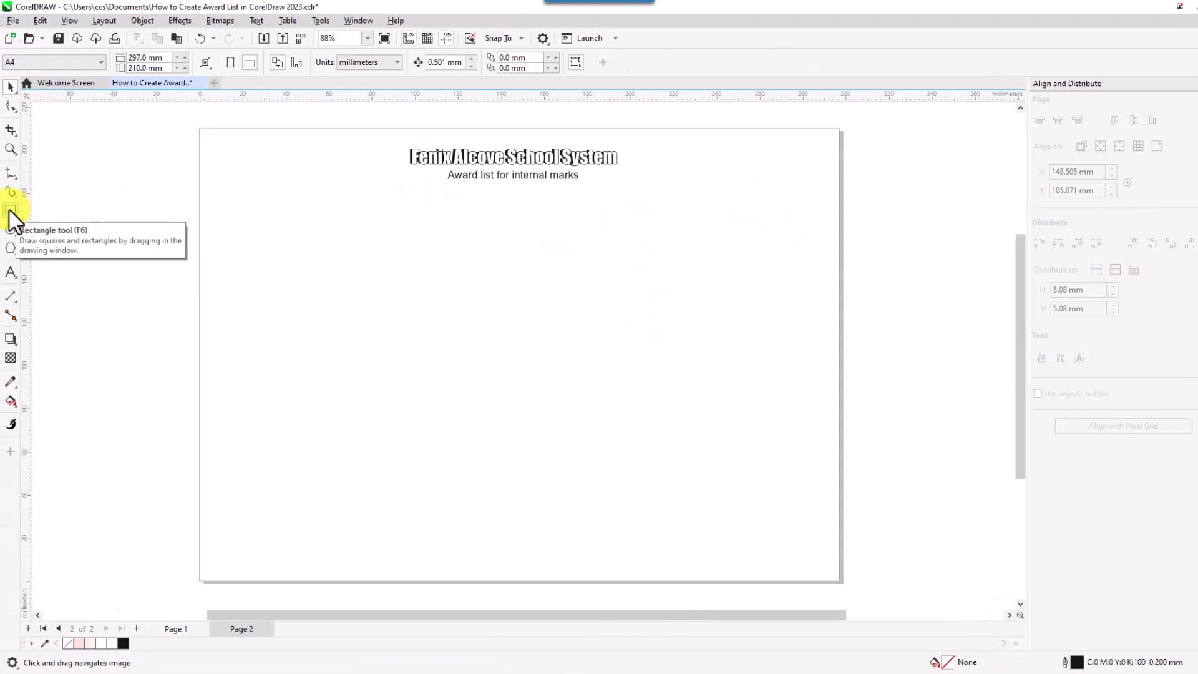
- Draw a 272.38 × 158.011 mm rectangle below the headings as the table border
{"action": "left_click", "coordinate": [9, 210]}
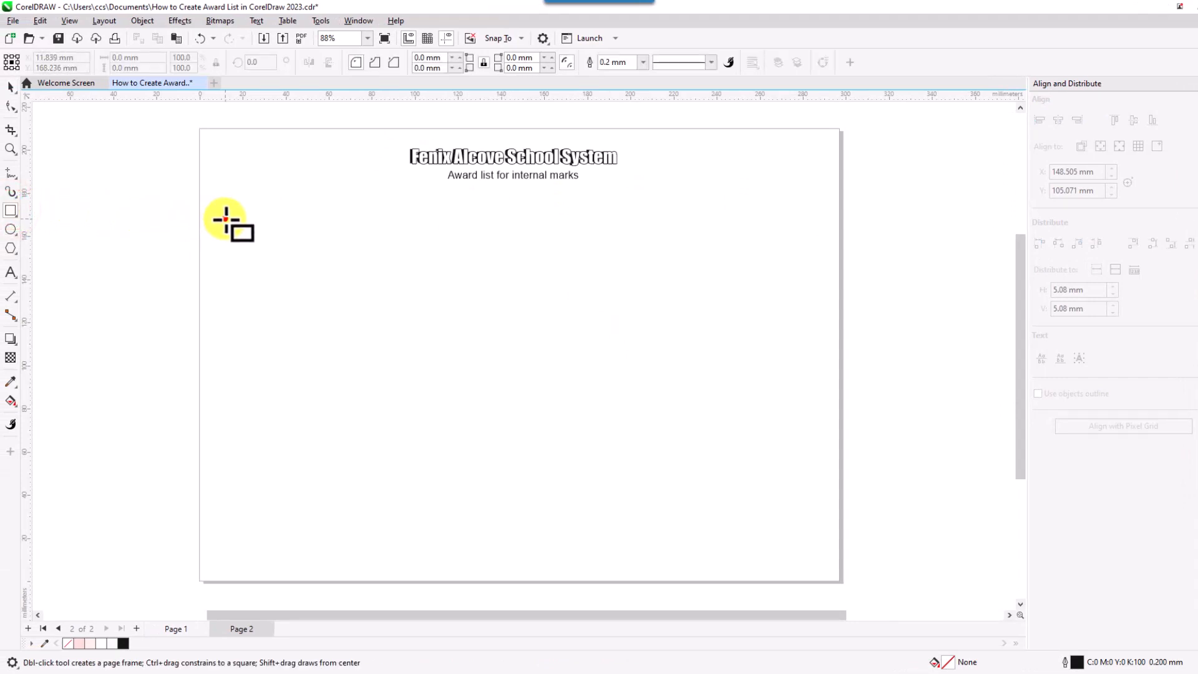
{"action": "left_click_drag", "start_coordinate": [226, 219], "coordinate": [812, 559]}
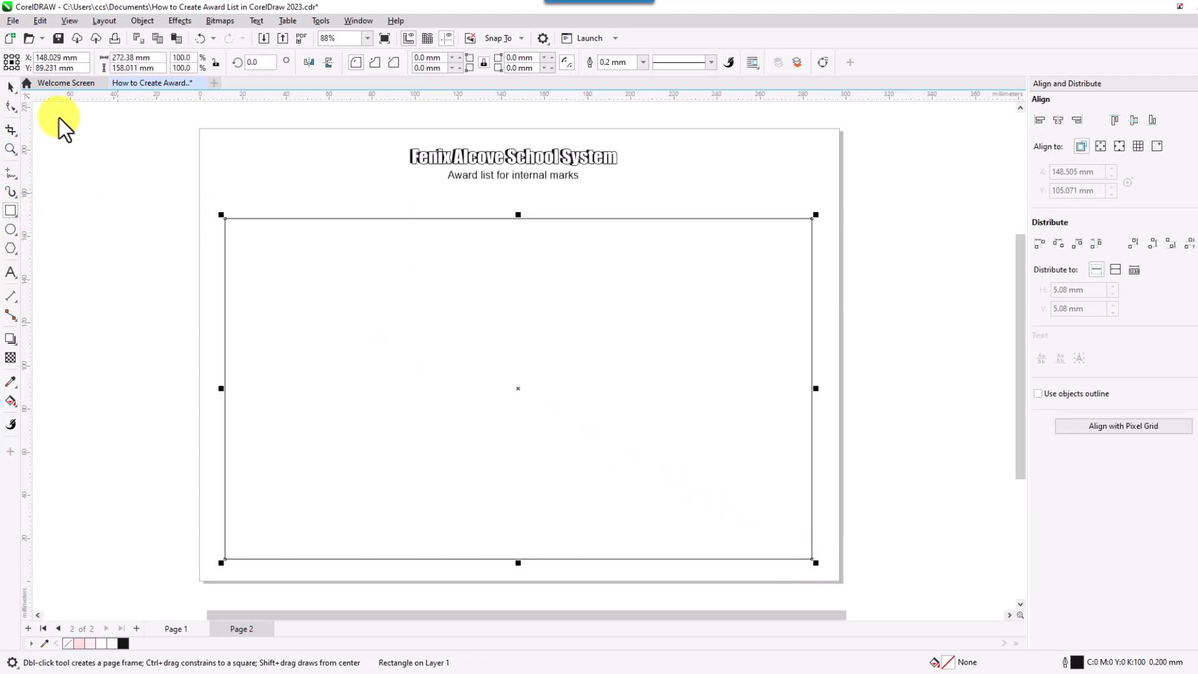
{"action": "left_click", "coordinate": [11, 88]}
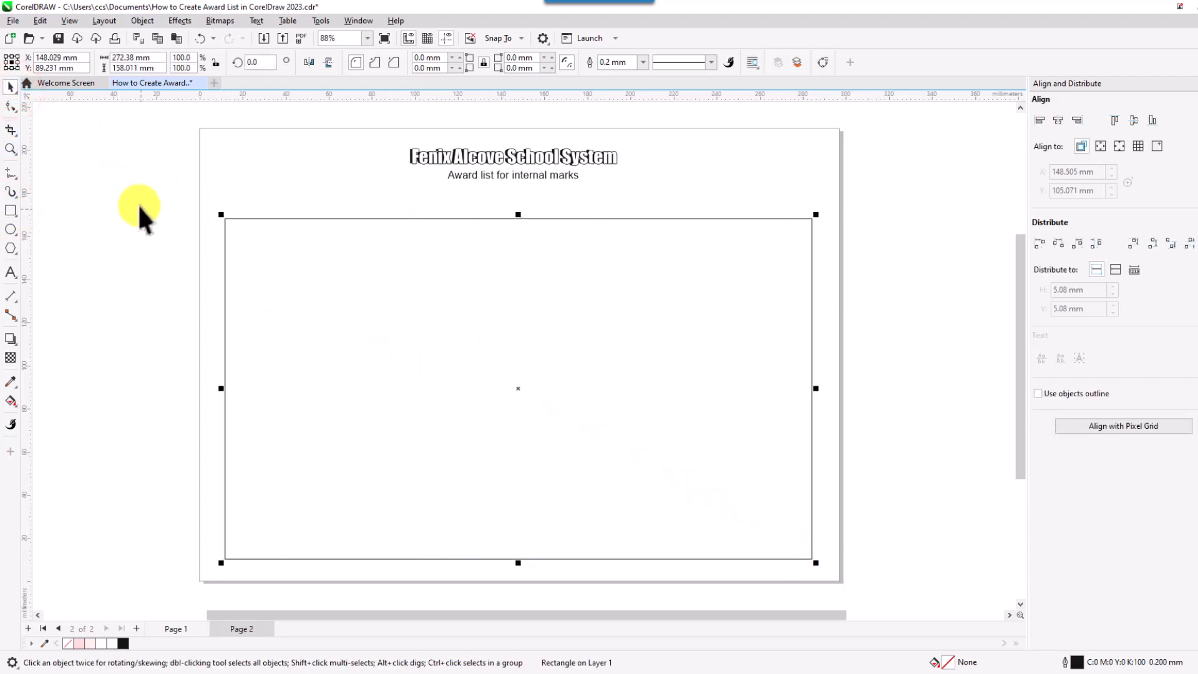
- Compare with the finished table on Page 1, then return to Page 2
{"action": "left_click", "coordinate": [179, 627]}
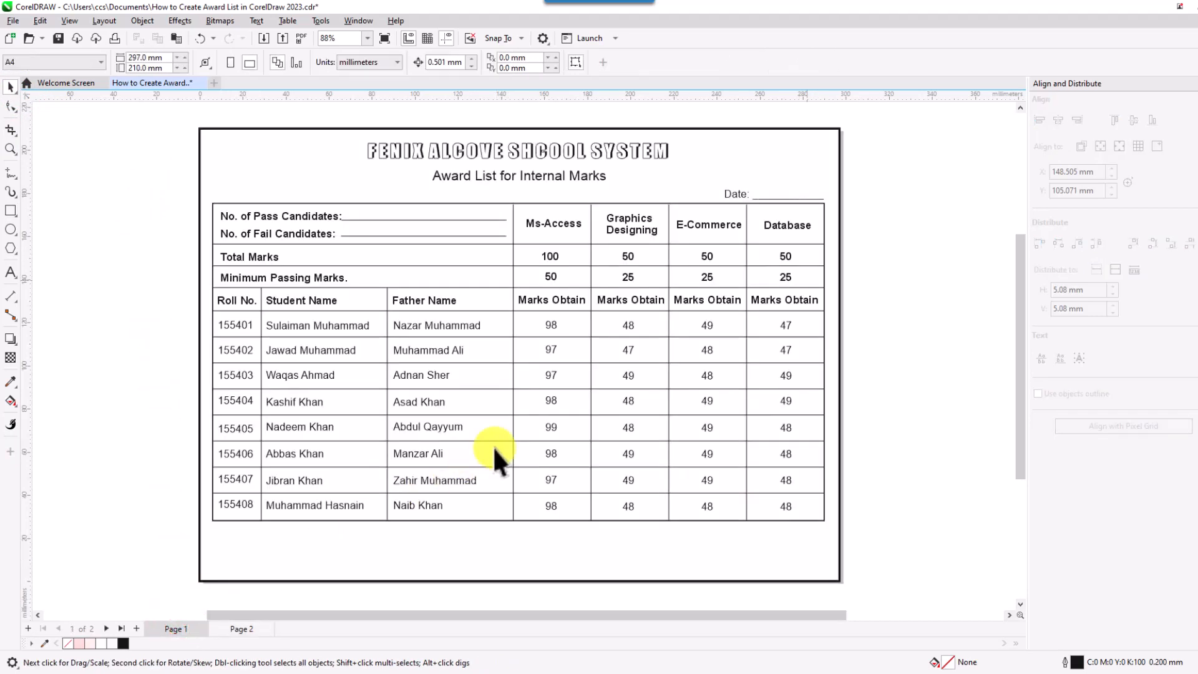
{"action": "left_click", "coordinate": [242, 630]}
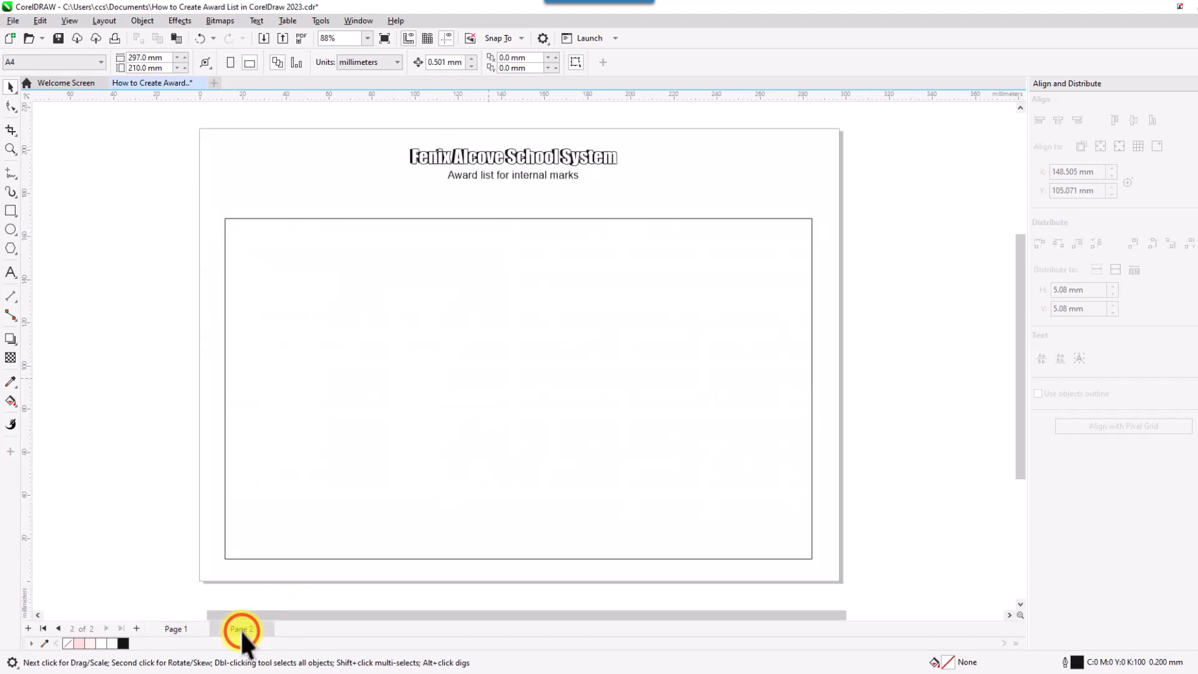
{"action": "left_click", "coordinate": [12, 174]}
- Draw a full-height vertical line and copy it into four evenly distributed column dividers on the right
{"action": "left_click", "coordinate": [61, 185]}
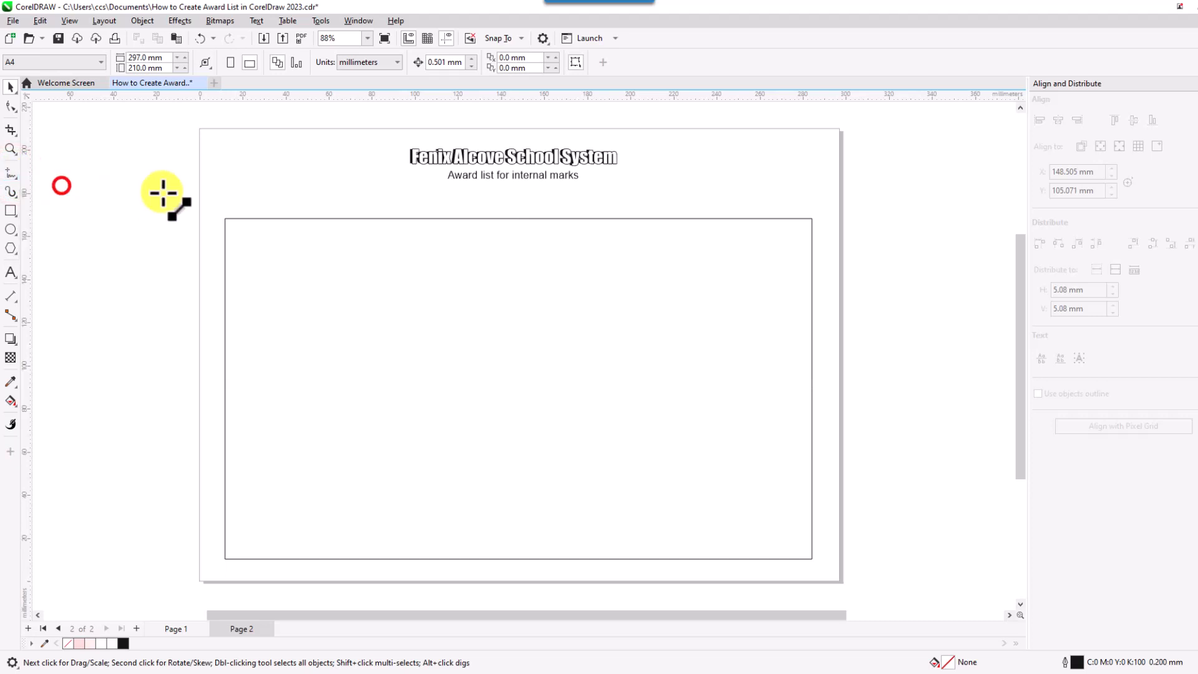
{"action": "left_click_drag", "start_coordinate": [595, 219], "coordinate": [614, 560]}
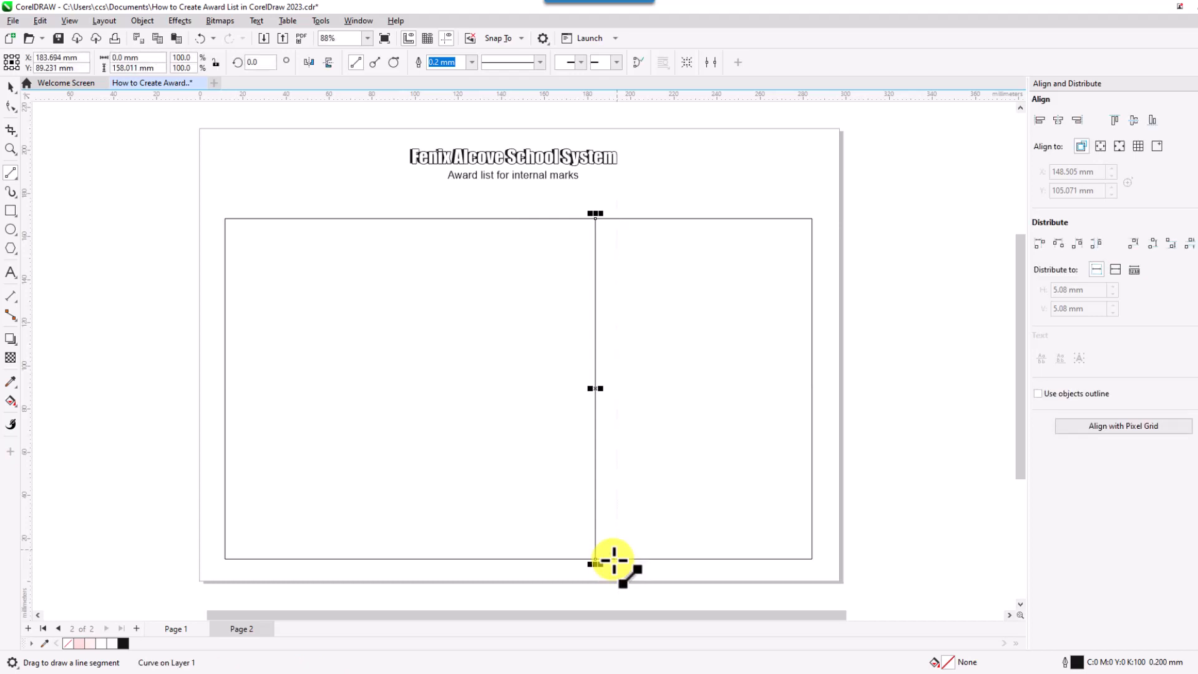
{"action": "left_click", "coordinate": [8, 83]}
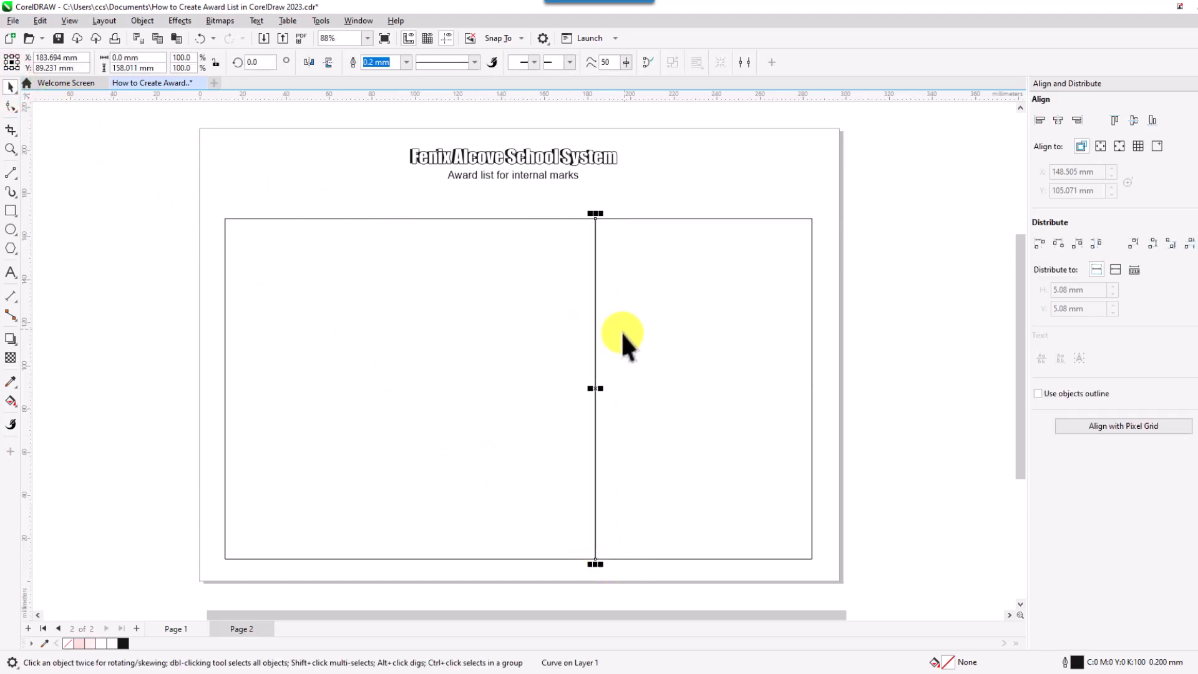
{"action": "key", "text": "plus"}
{"action": "key", "text": "Right"}
{"action": "key", "text": "Right"}
{"action": "key", "text": "Right"}
{"action": "key", "text": "Right"}
{"action": "key", "text": "Right"}
{"action": "key", "text": "Right"}
{"action": "key", "text": "Right"}
{"action": "key", "text": "Right"}
{"action": "key", "text": "Right"}
{"action": "key", "text": "Right"}
{"action": "key", "text": "Right"}
{"action": "key", "text": "Right"}
{"action": "key", "text": "Right"}
{"action": "key", "text": "Right"}
{"action": "key", "text": "Right"}
{"action": "key", "text": "Right"}
{"action": "key", "text": "Right"}
{"action": "key", "text": "Right"}
{"action": "key", "text": "Right"}
{"action": "key", "text": "Right"}
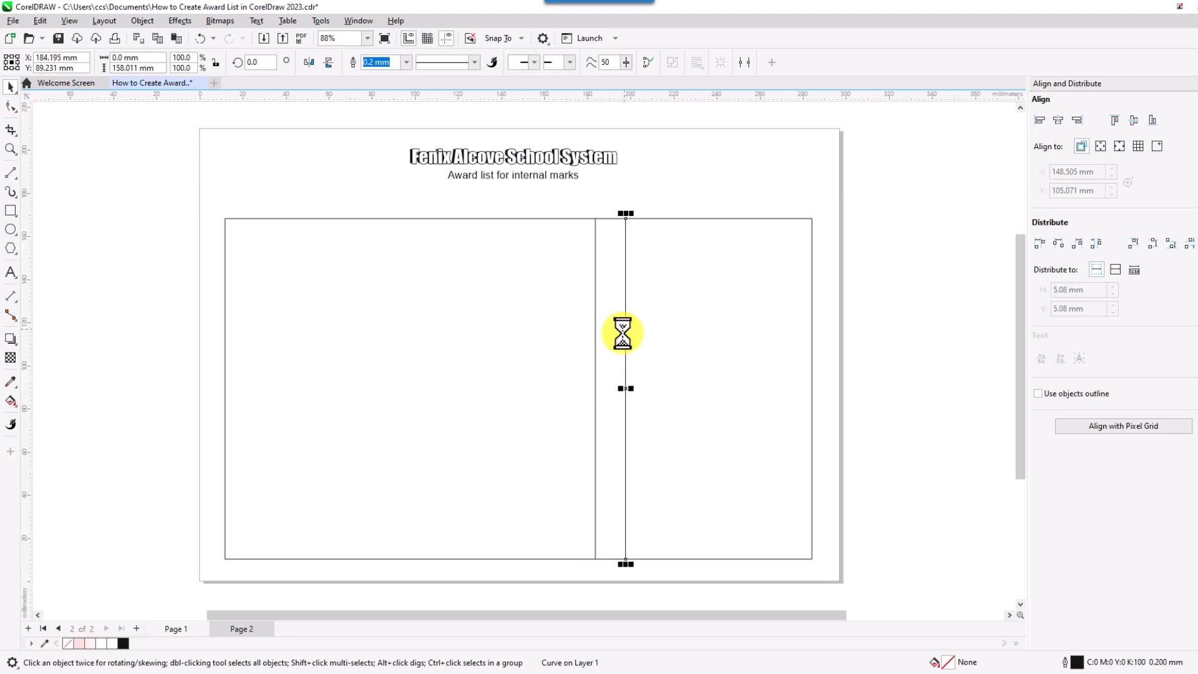
{"action": "key", "text": "Right"}
{"action": "key", "text": "Right"}
{"action": "key", "text": "Right"}
{"action": "key", "text": "Right"}
{"action": "key", "text": "Right"}
{"action": "key", "text": "Right"}
{"action": "key", "text": "Right"}
{"action": "key", "text": "Right"}
{"action": "key", "text": "Right"}
{"action": "key", "text": "Right"}
{"action": "key", "text": "Right"}
{"action": "key", "text": "Right"}
{"action": "key", "text": "Right"}
{"action": "key", "text": "Right"}
{"action": "key", "text": "Right"}
{"action": "key", "text": "Right"}
{"action": "key", "text": "Right"}
{"action": "key", "text": "Right"}
{"action": "key", "text": "Right"}
{"action": "key", "text": "Right"}
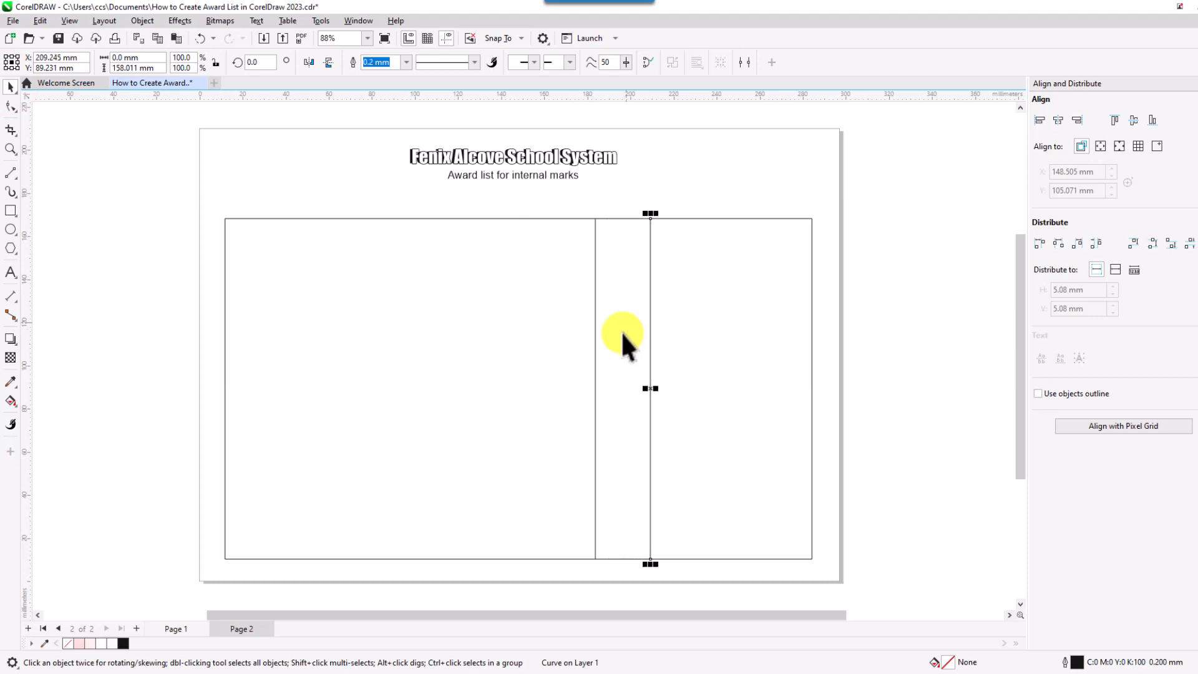
{"action": "key", "text": "ctrl+d"}
{"action": "key", "text": "ctrl+d"}
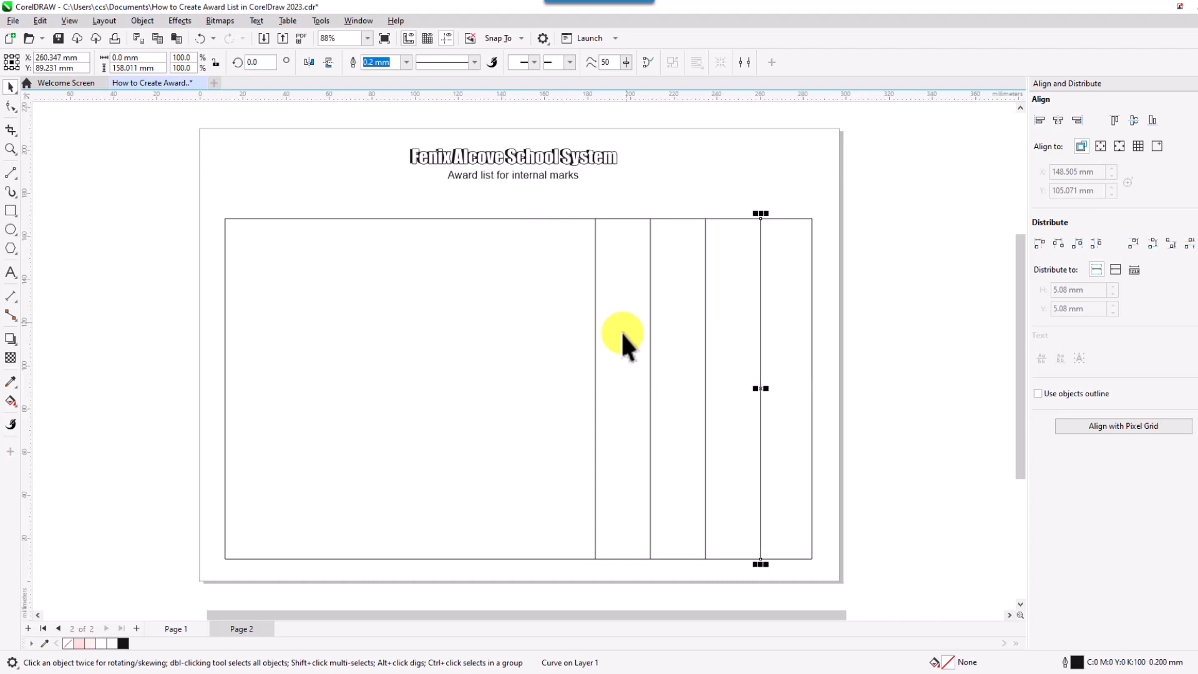
{"action": "left_click", "coordinate": [765, 185]}
{"action": "left_click_drag", "start_coordinate": [578, 195], "coordinate": [779, 585]}
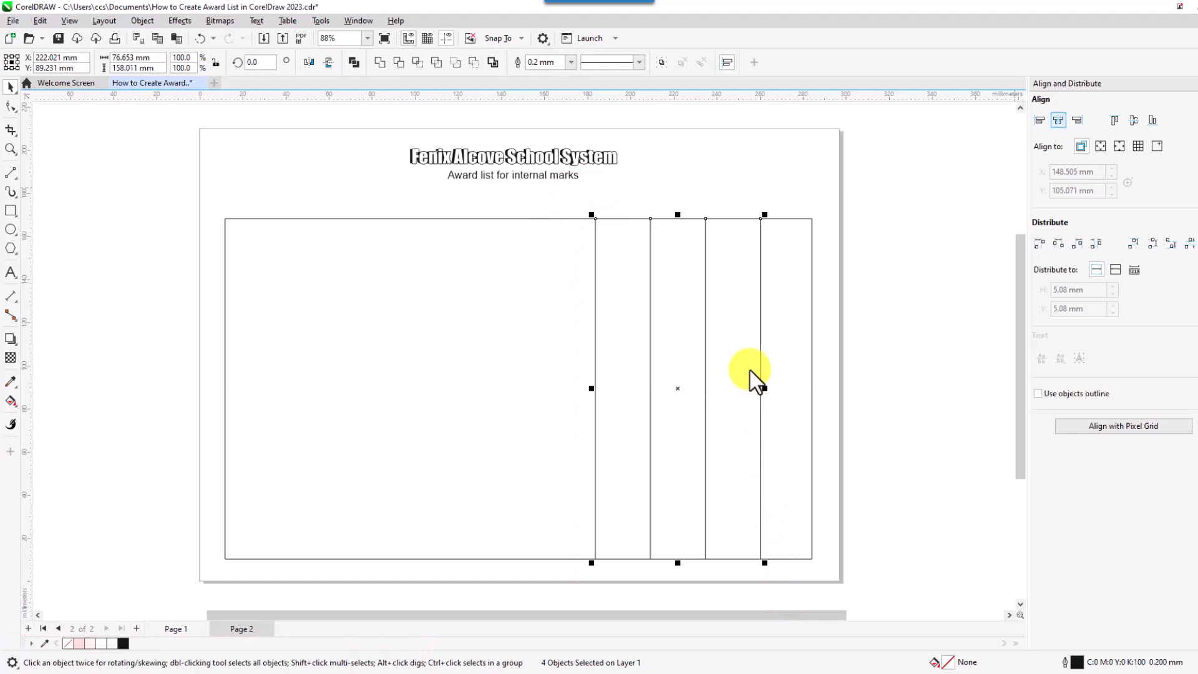
{"action": "left_click", "coordinate": [1095, 244]}
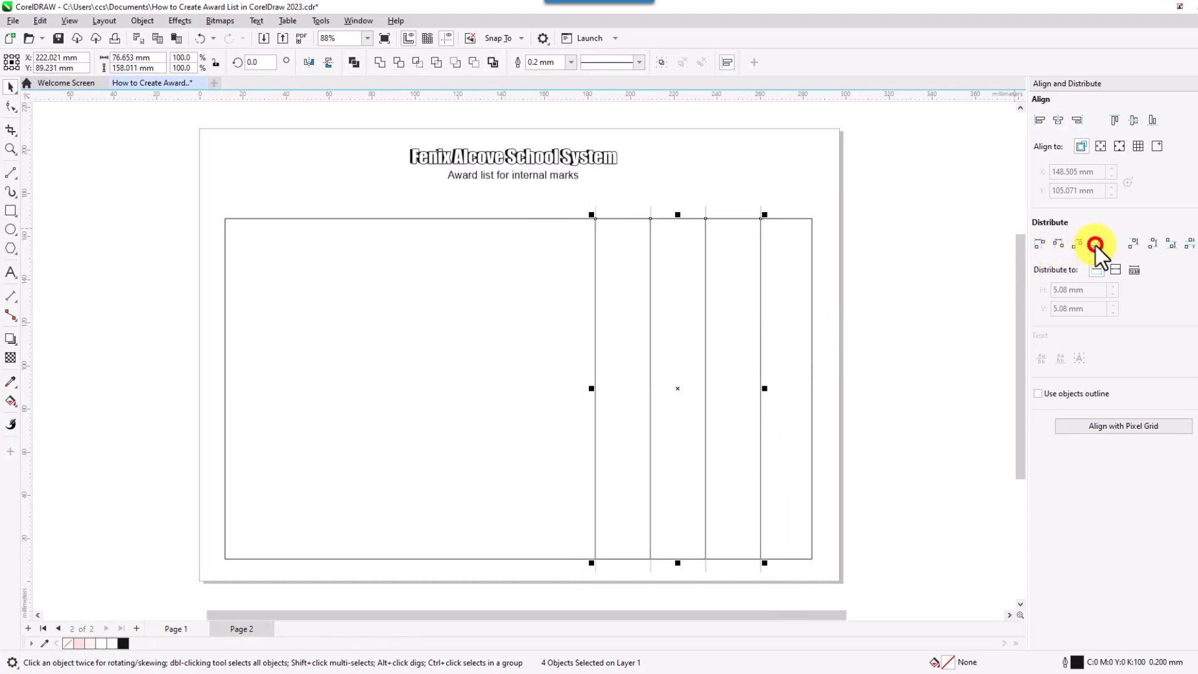
{"action": "left_click", "coordinate": [874, 313]}
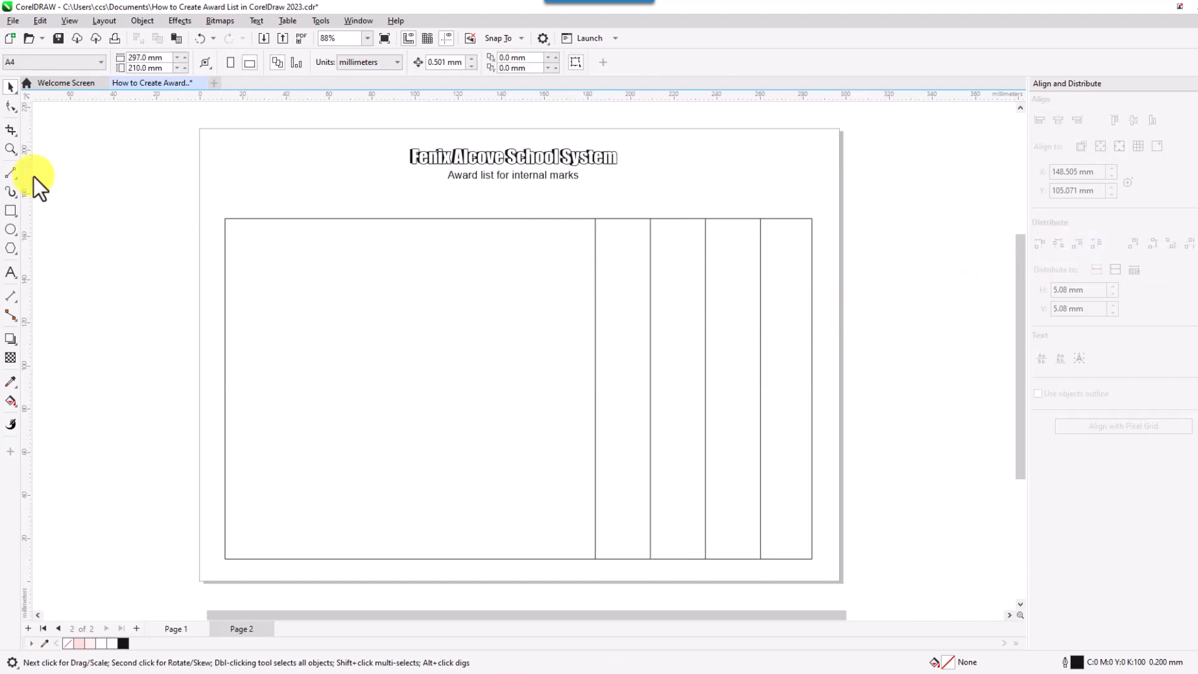
- Draw a horizontal line below the header and duplicate it downward into thirteen equal rows
{"action": "left_click", "coordinate": [10, 173]}
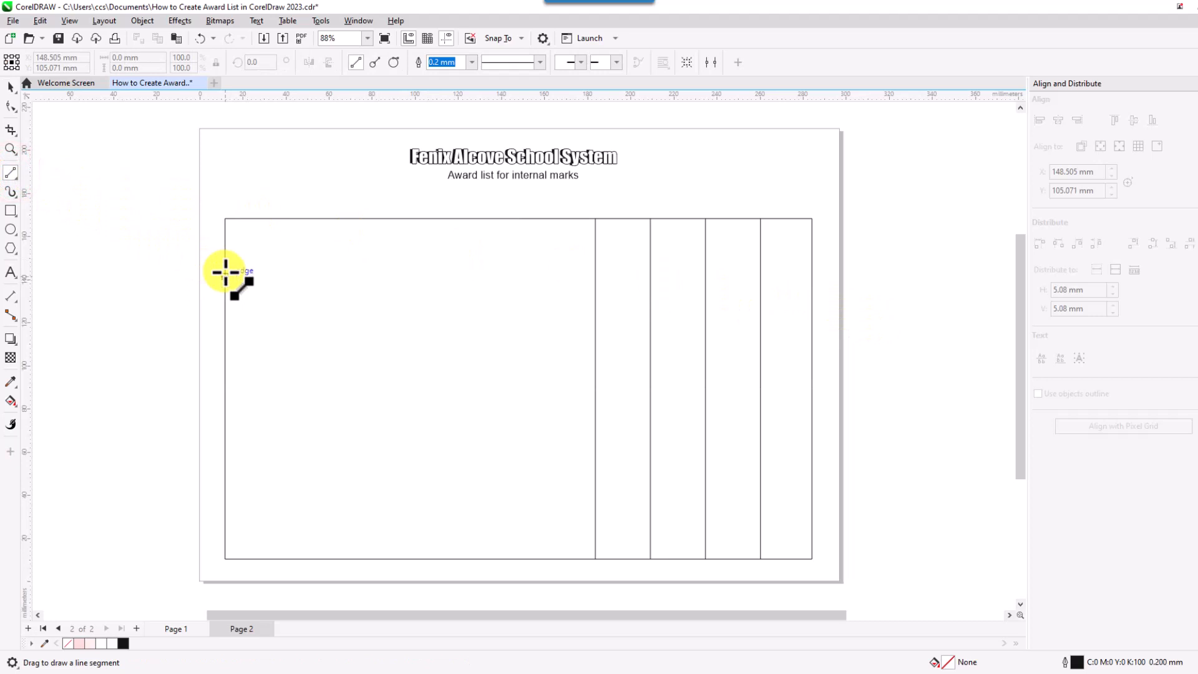
{"action": "left_click_drag", "start_coordinate": [226, 271], "coordinate": [815, 271]}
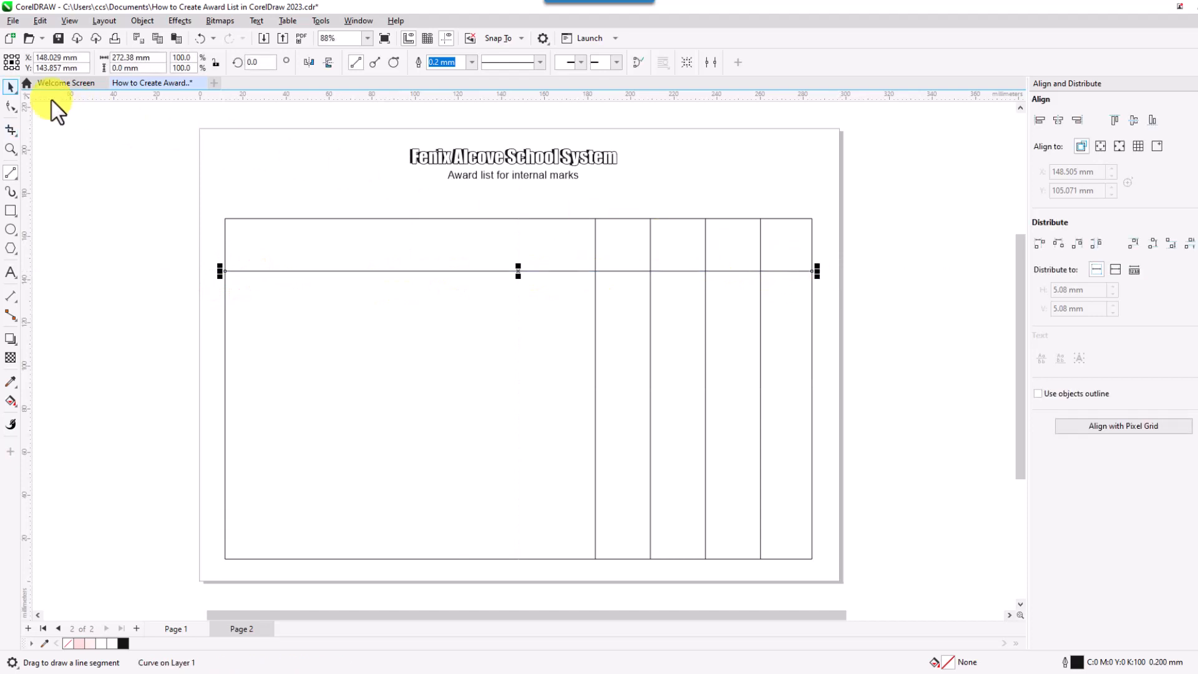
{"action": "left_click", "coordinate": [10, 88]}
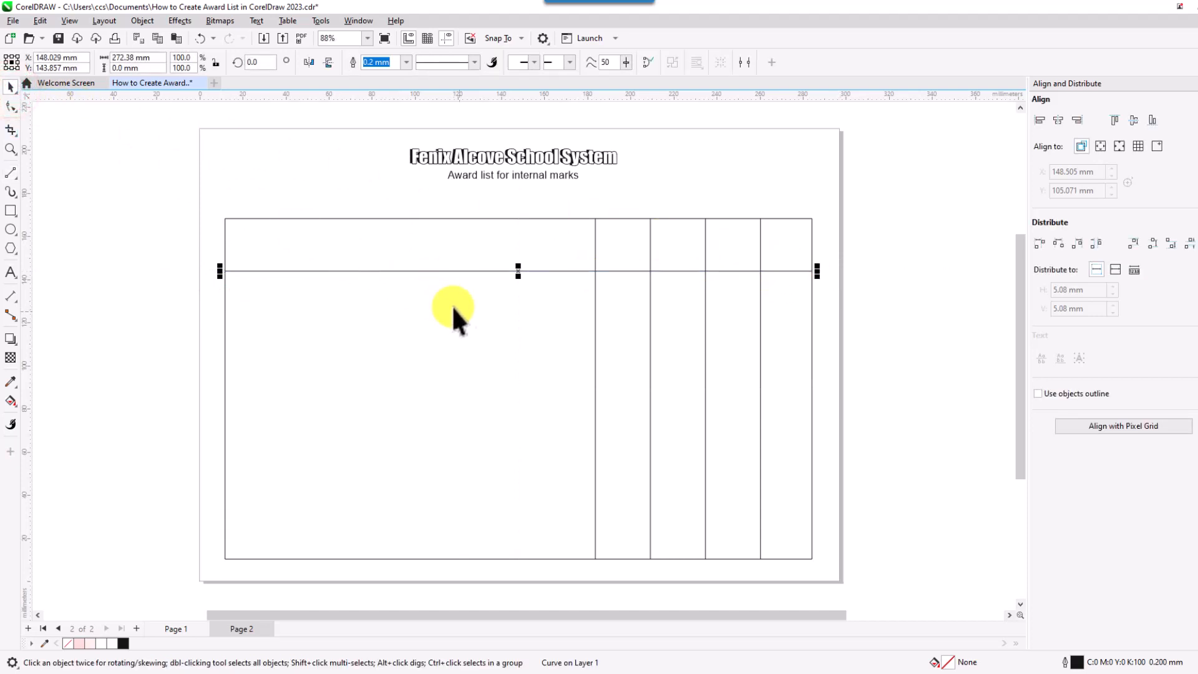
{"action": "key", "text": "Down"}
{"action": "key", "text": "Down"}
{"action": "key", "text": "Down"}
{"action": "key", "text": "Down"}
{"action": "key", "text": "Down"}
{"action": "key", "text": "Down"}
{"action": "key", "text": "Down"}
{"action": "key", "text": "Down"}
{"action": "key", "text": "Down"}
{"action": "key", "text": "Down"}
{"action": "key", "text": "Down"}
{"action": "key", "text": "Down"}
{"action": "key", "text": "Down"}
{"action": "key", "text": "Down"}
{"action": "key", "text": "Down"}
{"action": "key", "text": "Down"}
{"action": "key", "text": "Down"}
{"action": "key", "text": "Down"}
{"action": "key", "text": "Down"}
{"action": "key", "text": "Down"}
{"action": "key", "text": "Down"}
{"action": "key", "text": "Down"}
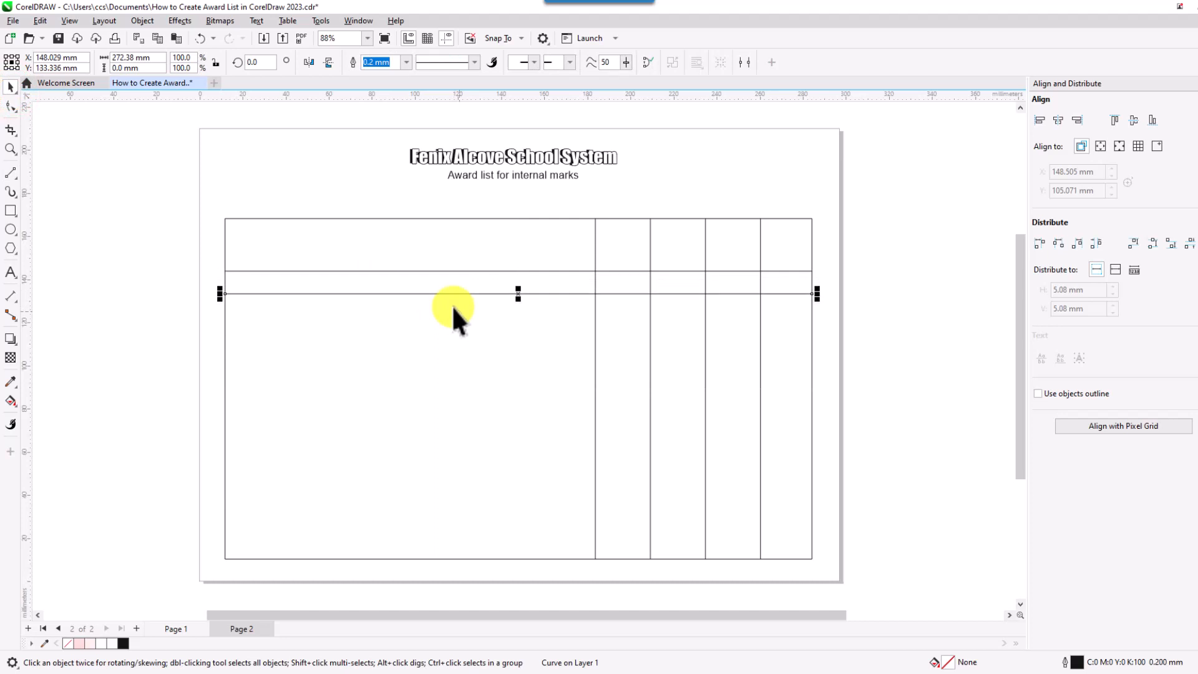
{"action": "key", "text": "ctrl+d"}
{"action": "key", "text": "ctrl+d"}
{"action": "key", "text": "ctrl+d"}
{"action": "key", "text": "ctrl+d"}
{"action": "key", "text": "ctrl+d"}
{"action": "key", "text": "ctrl+d"}
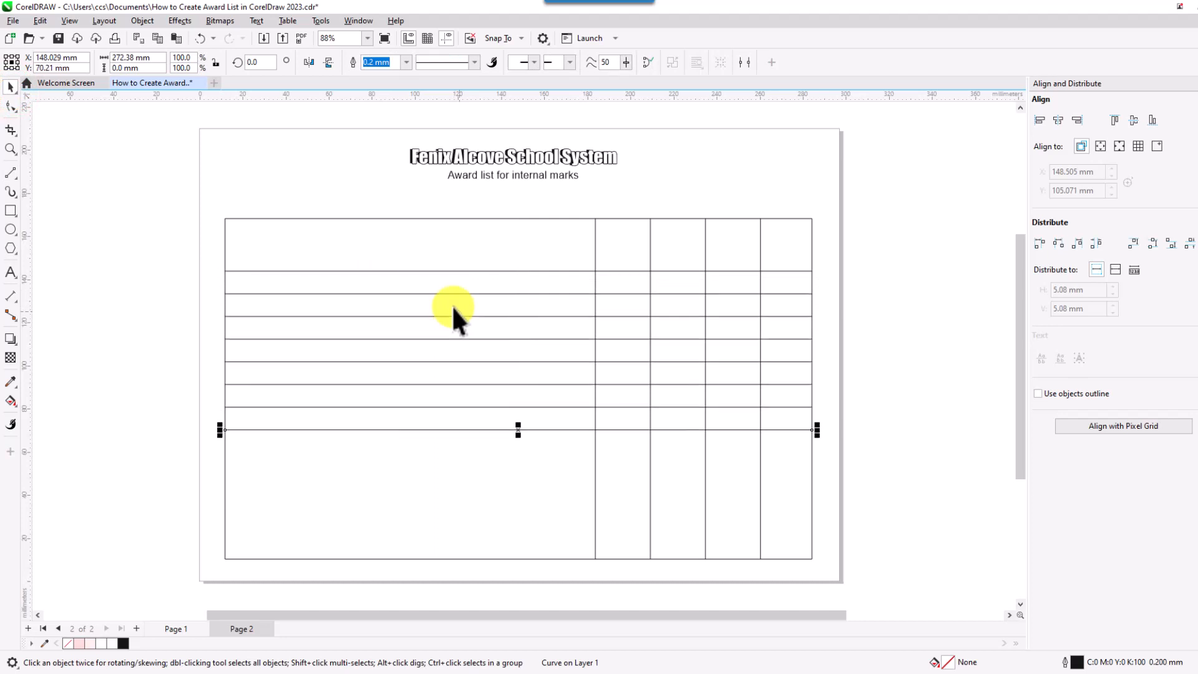
{"action": "key", "text": "ctrl+d"}
{"action": "key", "text": "ctrl+d"}
{"action": "key", "text": "ctrl+d"}
{"action": "key", "text": "ctrl+d"}
{"action": "key", "text": "ctrl+d"}
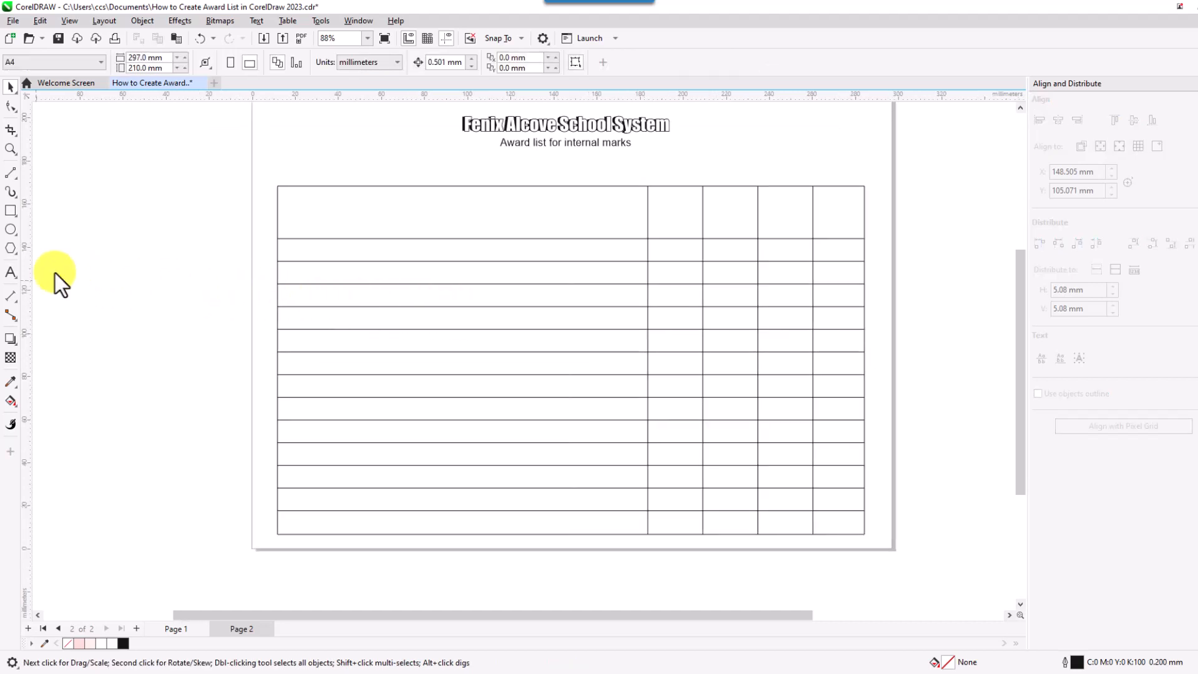
{"action": "left_click", "coordinate": [11, 270]}
- Add a 12 pt 'Total no of Pass Candidates' label in the table's top-left cell
{"action": "left_click", "coordinate": [153, 224]}
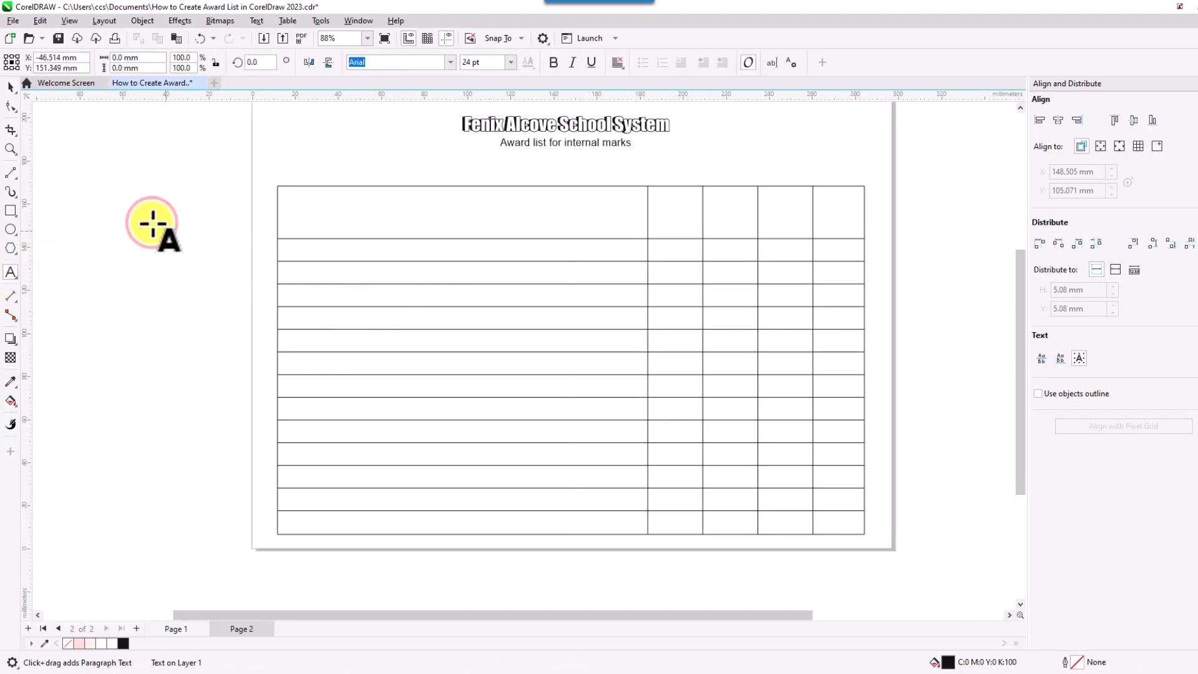
{"action": "type", "text": "Tot"}
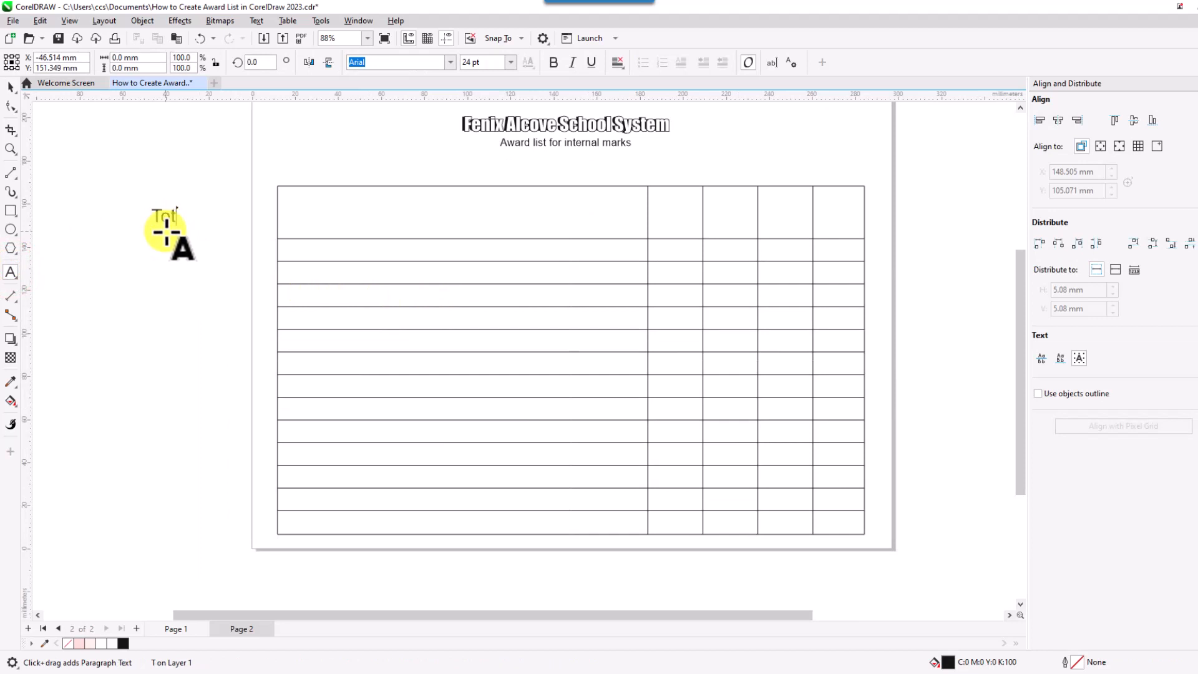
{"action": "type", "text": "al no of Pass C"}
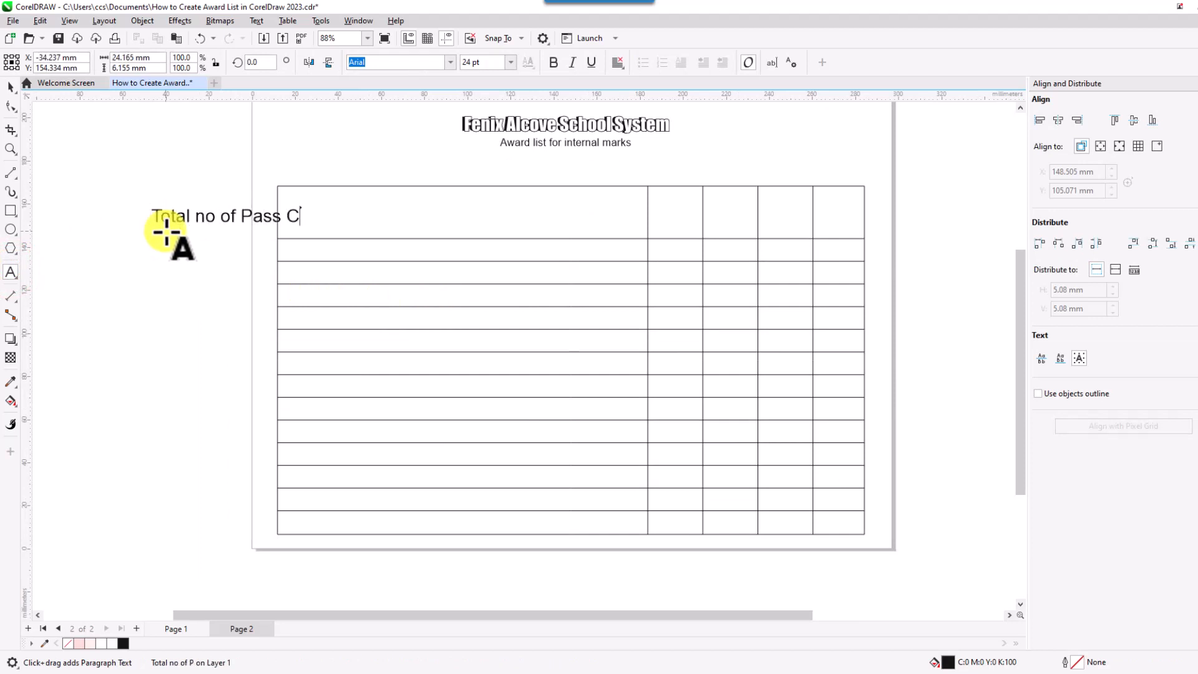
{"action": "type", "text": "an"}
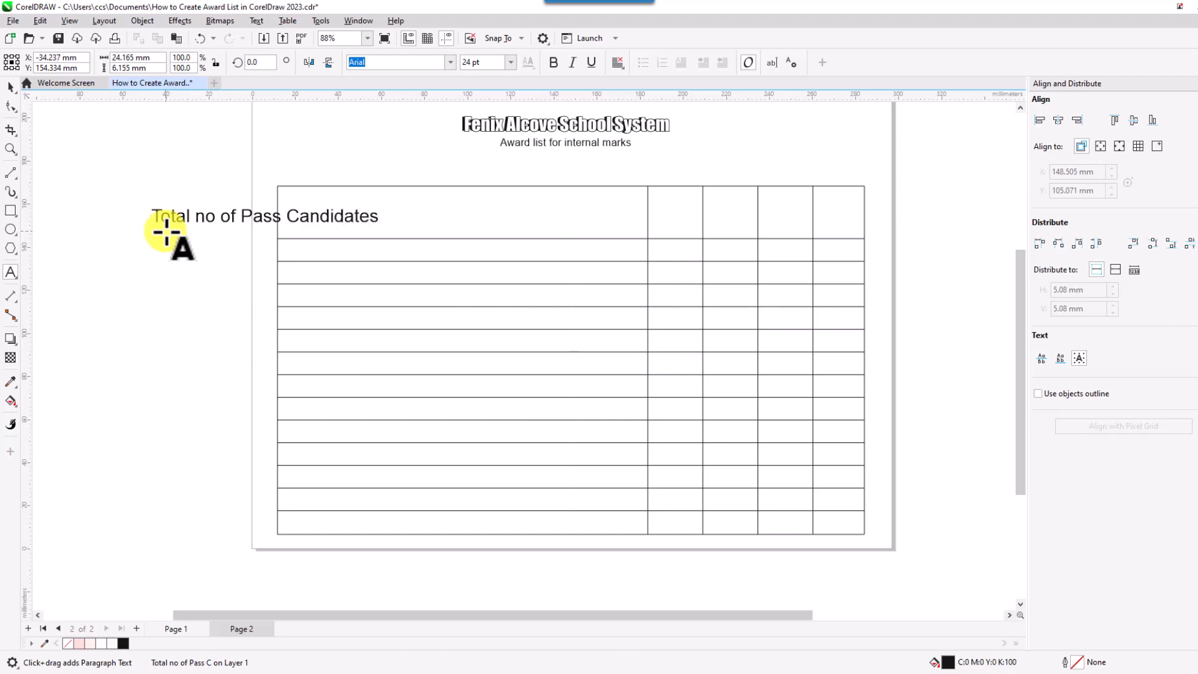
{"action": "type", "text": "didates"}
{"action": "key", "text": "Escape"}
{"action": "left_click", "coordinate": [10, 86]}
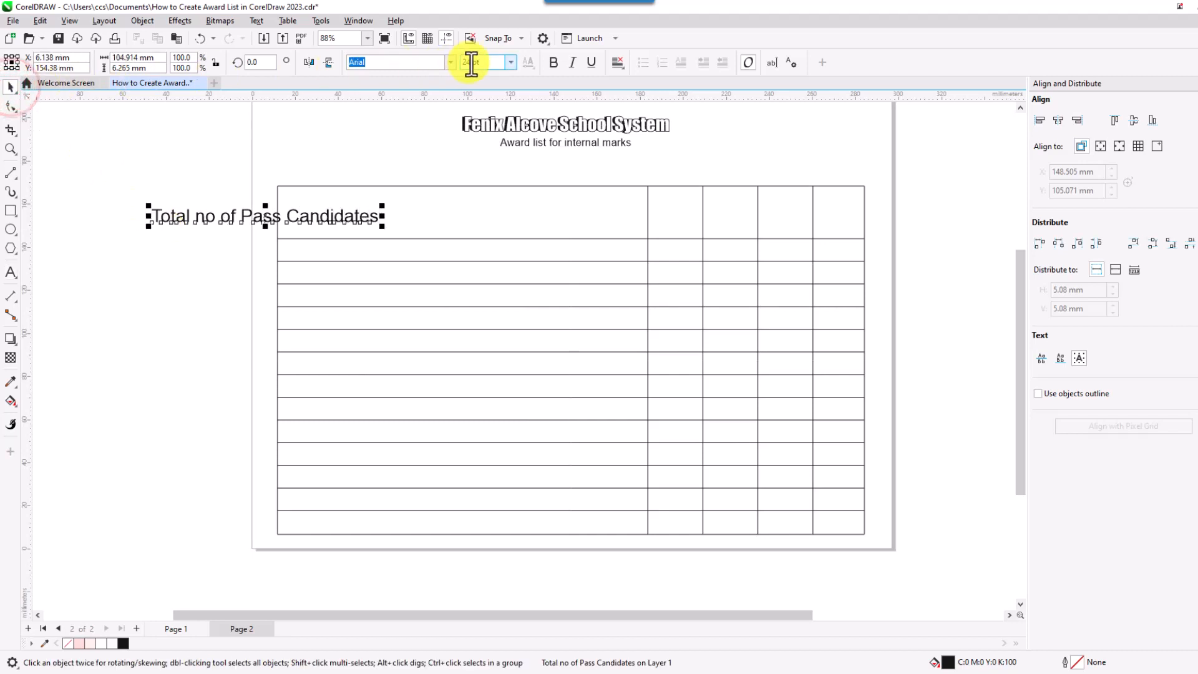
{"action": "type", "text": "12"}
{"action": "key", "text": "Return"}
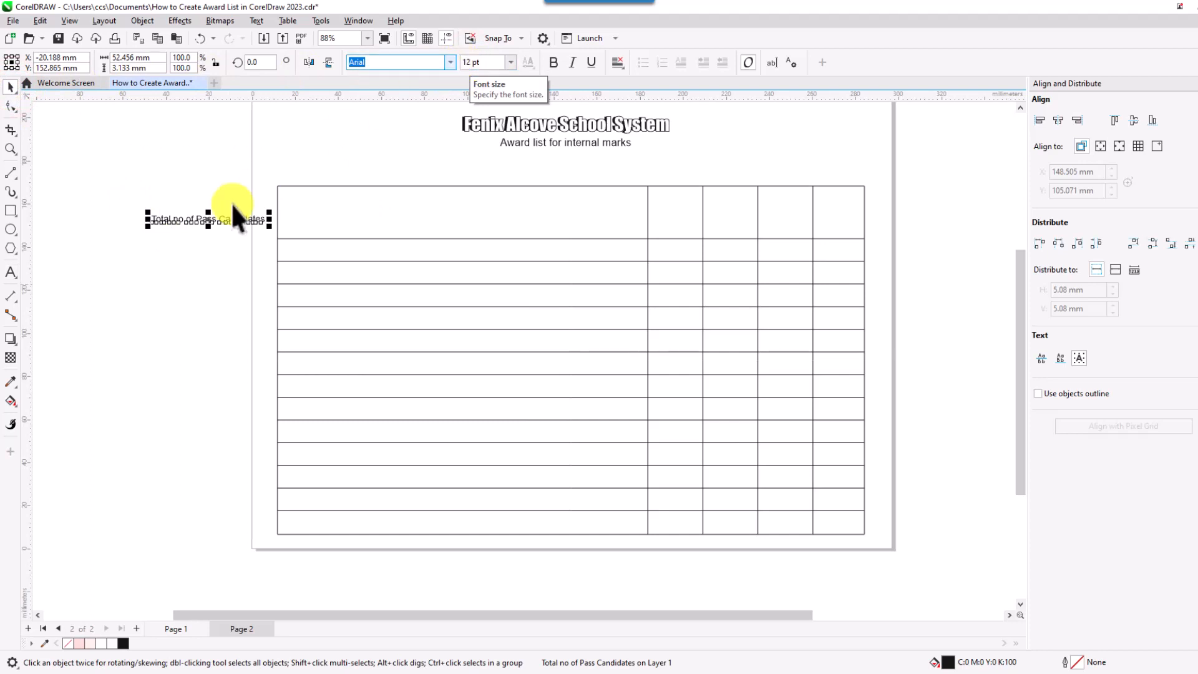
{"action": "left_click_drag", "start_coordinate": [209, 219], "coordinate": [343, 200]}
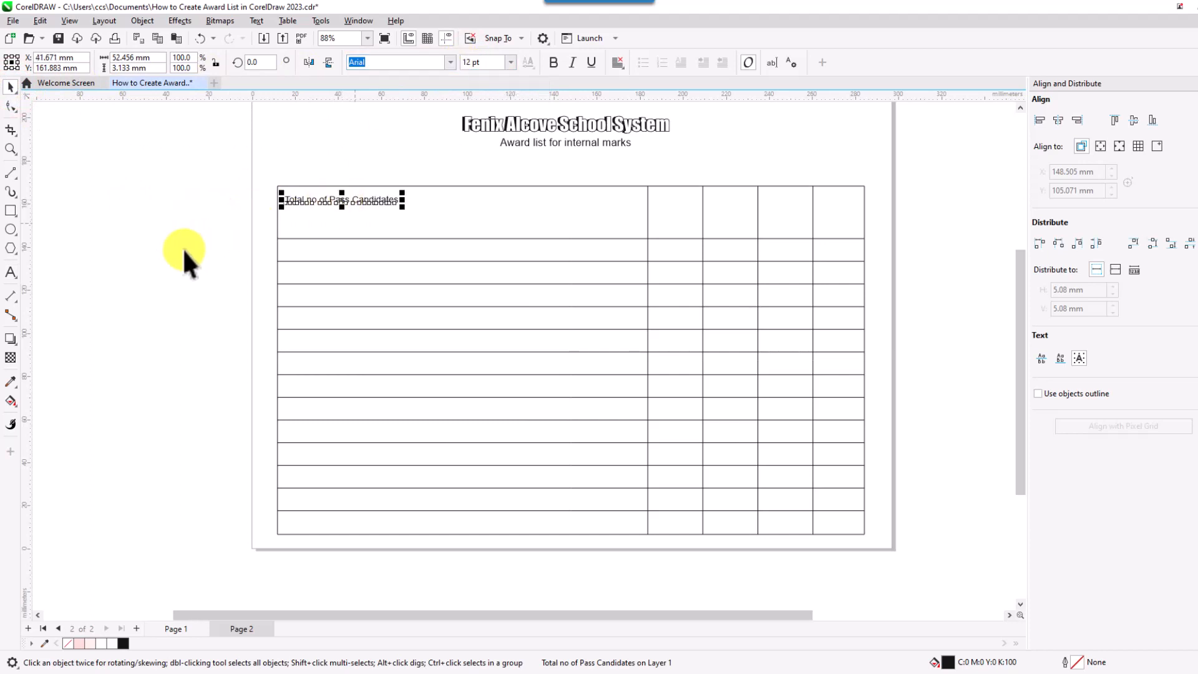
{"action": "left_click", "coordinate": [185, 251]}
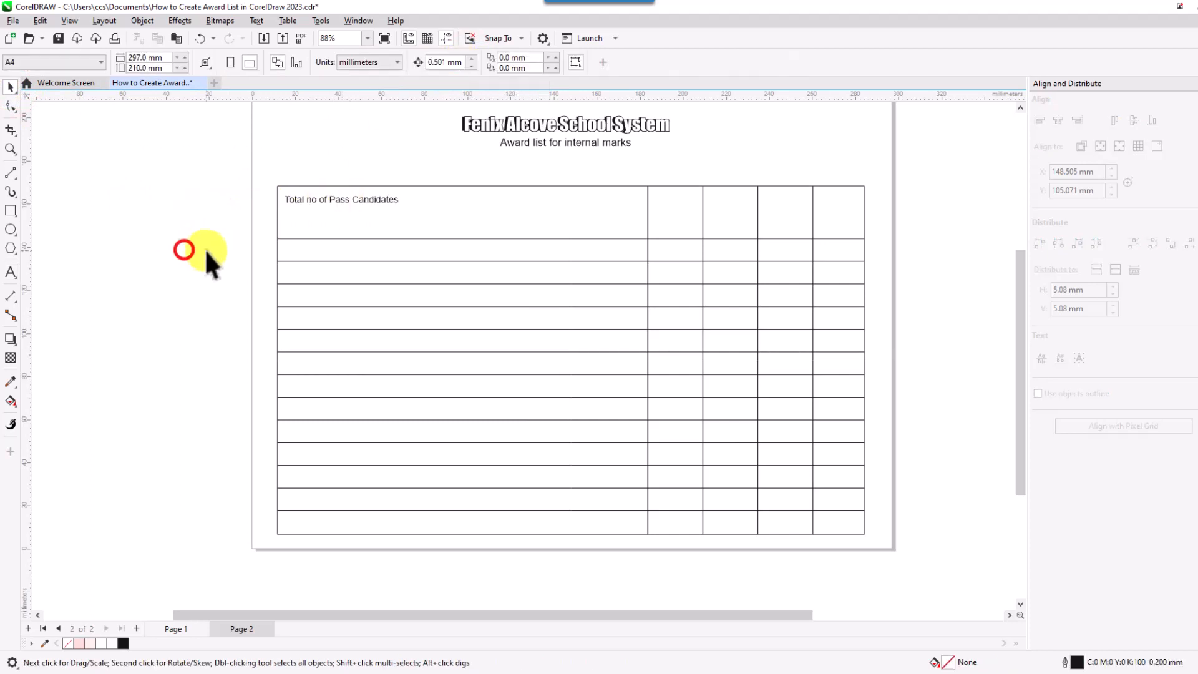
- Duplicate the label below and change it to 'Total no of Fail Candidates'
{"action": "left_click", "coordinate": [334, 200]}
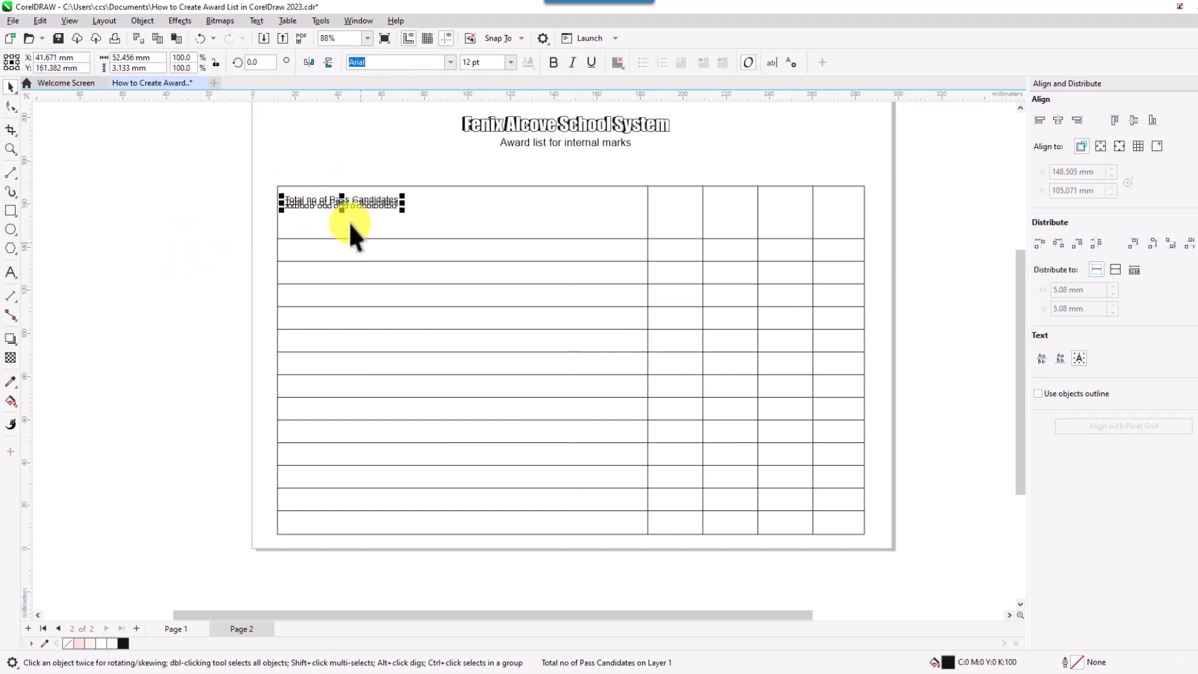
{"action": "key", "text": "Down"}
{"action": "key", "text": "Down"}
{"action": "key", "text": "Down"}
{"action": "key", "text": "Down"}
{"action": "key", "text": "Down"}
{"action": "key", "text": "Down"}
{"action": "key", "text": "Down"}
{"action": "key", "text": "Down"}
{"action": "key", "text": "Down"}
{"action": "key", "text": "Down"}
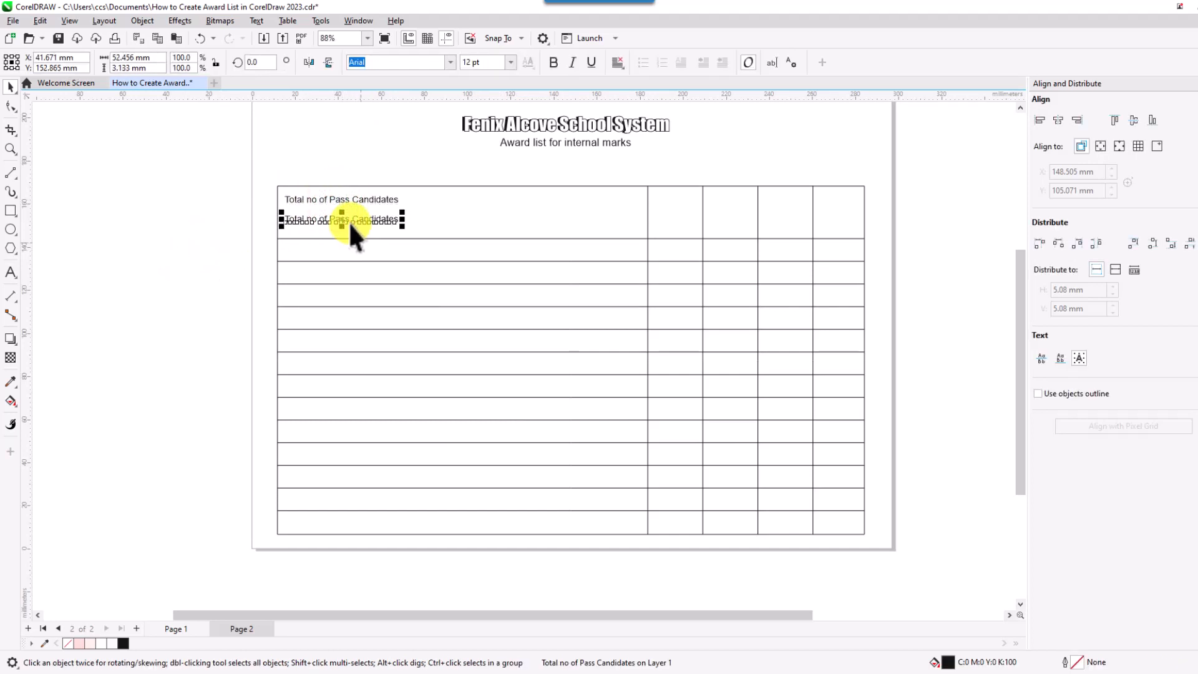
{"action": "key", "text": "F8"}
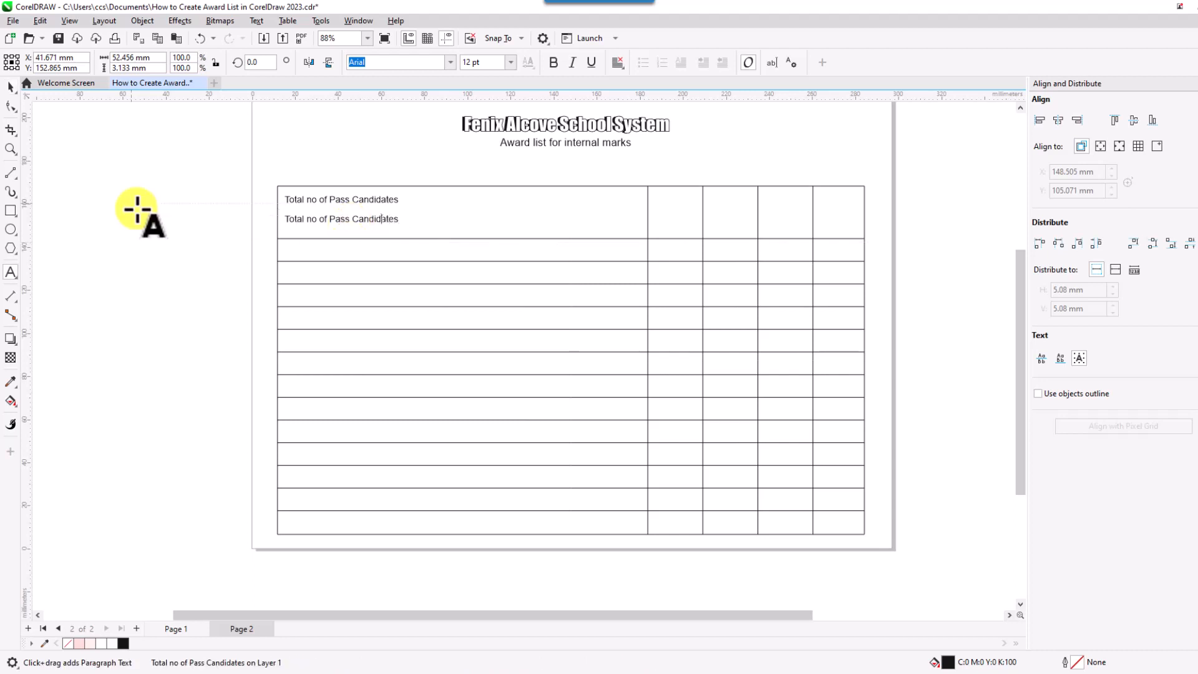
{"action": "key", "text": "BackSpace"}
{"action": "key", "text": "BackSpace"}
{"action": "key", "text": "BackSpace"}
{"action": "key", "text": "BackSpace"}
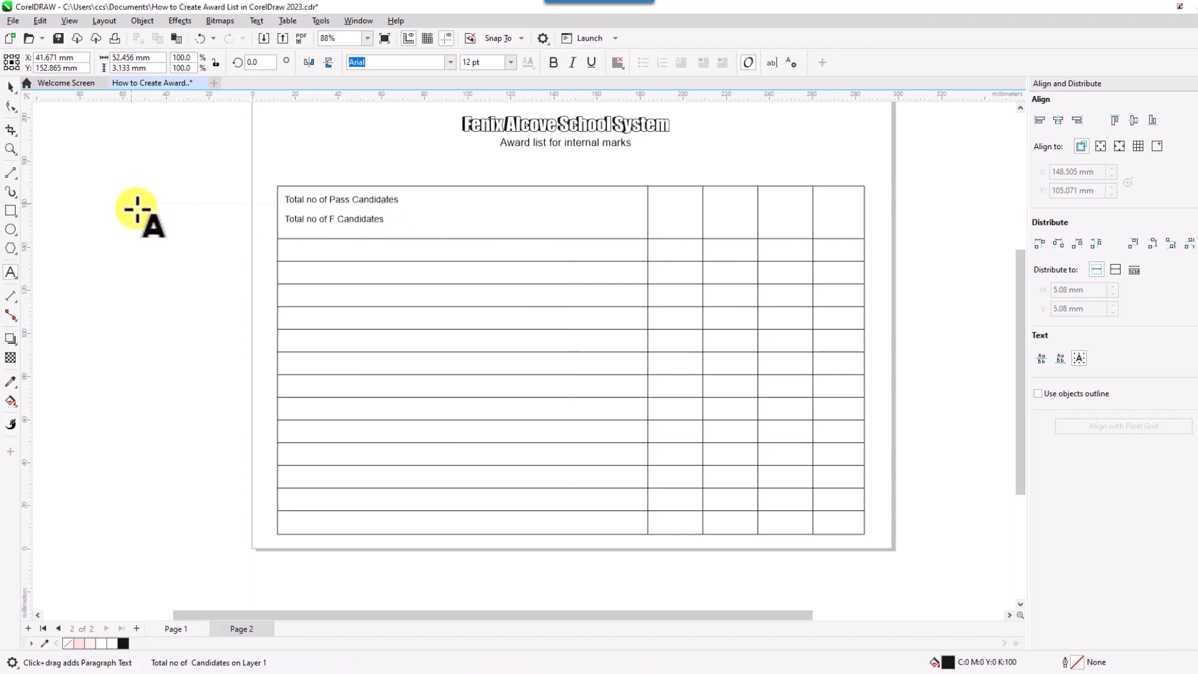
{"action": "type", "text": "Fail"}
{"action": "left_click", "coordinate": [12, 88]}
{"action": "left_click", "coordinate": [123, 192]}
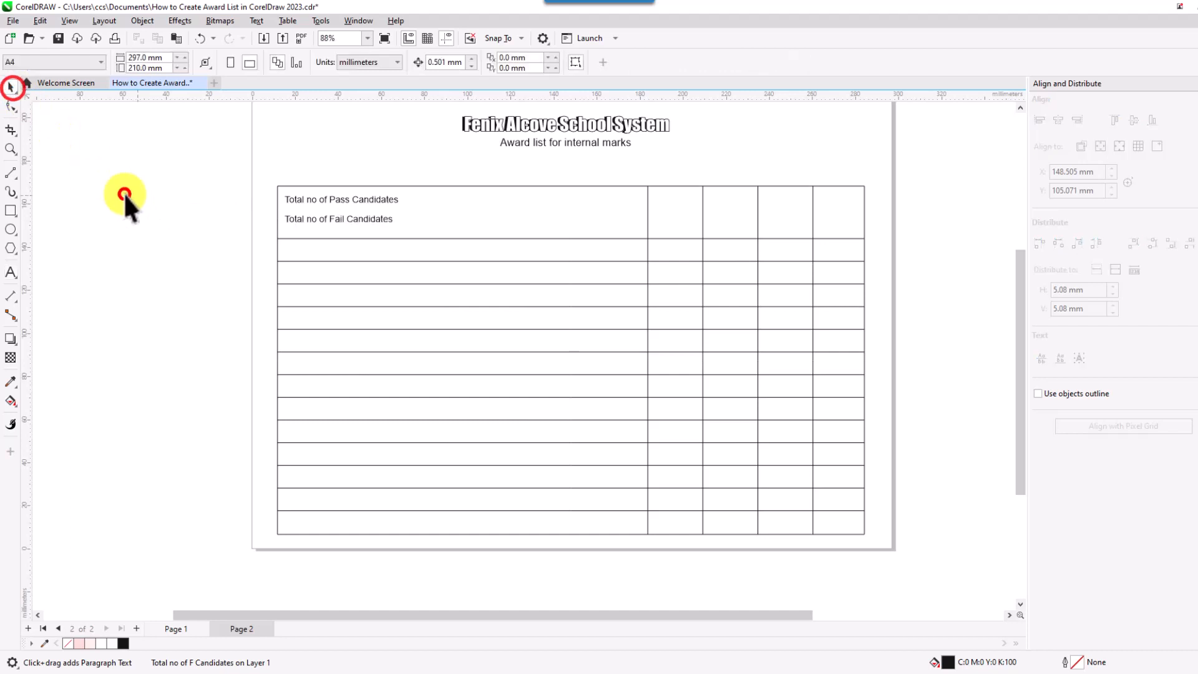
- Draw a fill-in line after the Pass label and place a copy beside the Fail label
{"action": "left_click", "coordinate": [12, 170]}
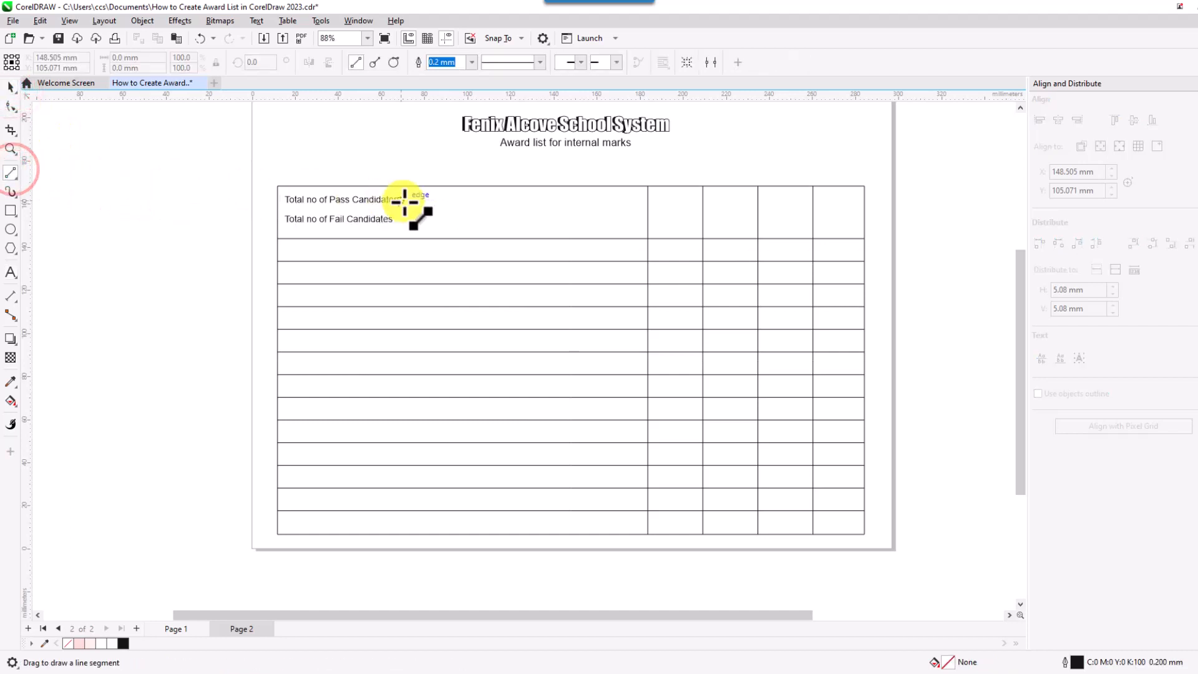
{"action": "left_click_drag", "start_coordinate": [404, 200], "coordinate": [647, 200]}
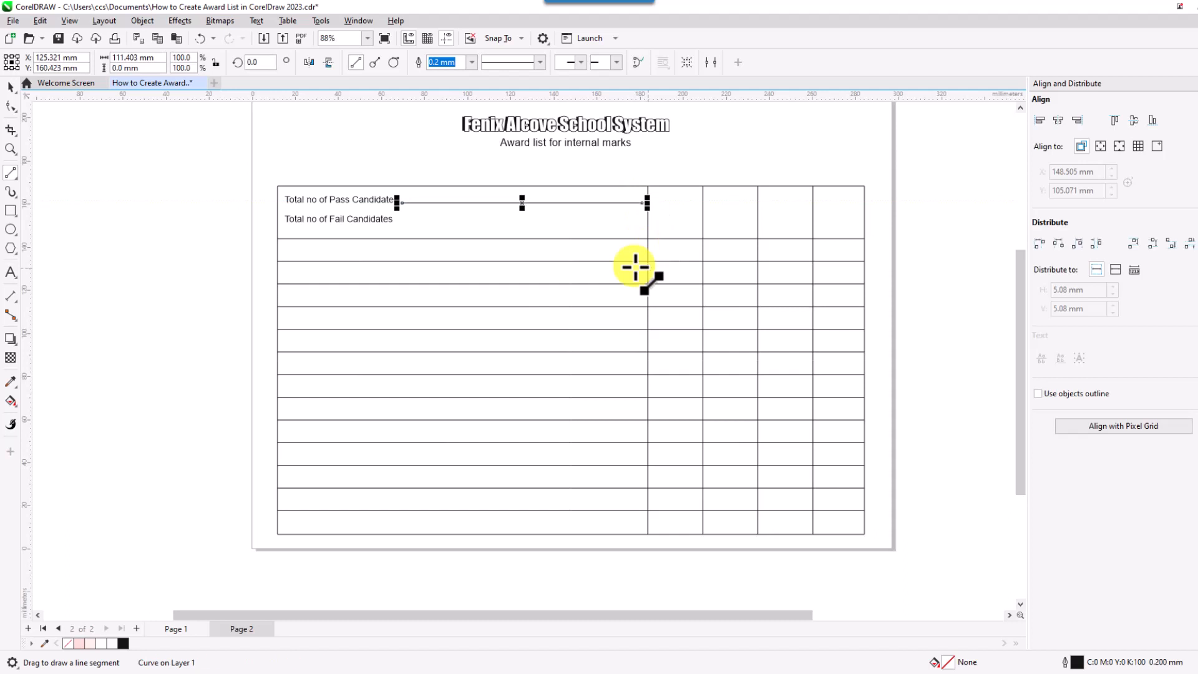
{"action": "left_click", "coordinate": [10, 87]}
{"action": "key", "text": "ctrl+c"}
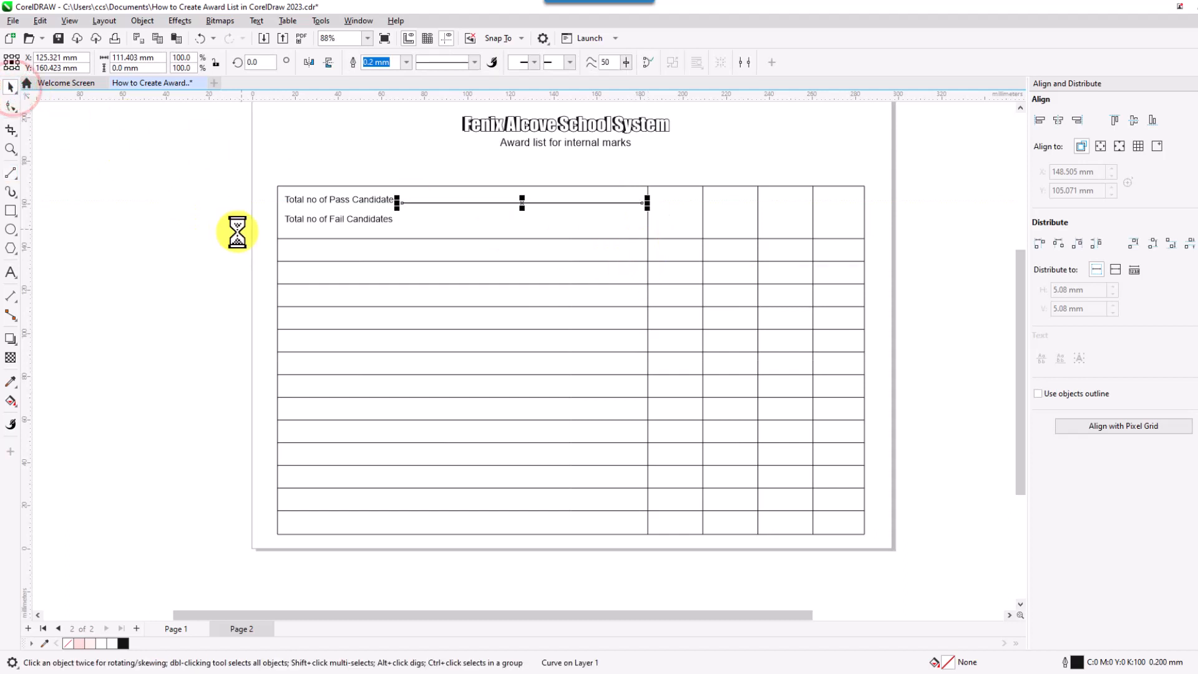
{"action": "key", "text": "ctrl+v"}
{"action": "key", "text": "Down"}
{"action": "key", "text": "Down"}
{"action": "key", "text": "Down"}
{"action": "key", "text": "Down"}
{"action": "key", "text": "Down"}
{"action": "key", "text": "Down"}
{"action": "key", "text": "Down"}
{"action": "key", "text": "Down"}
{"action": "key", "text": "Down"}
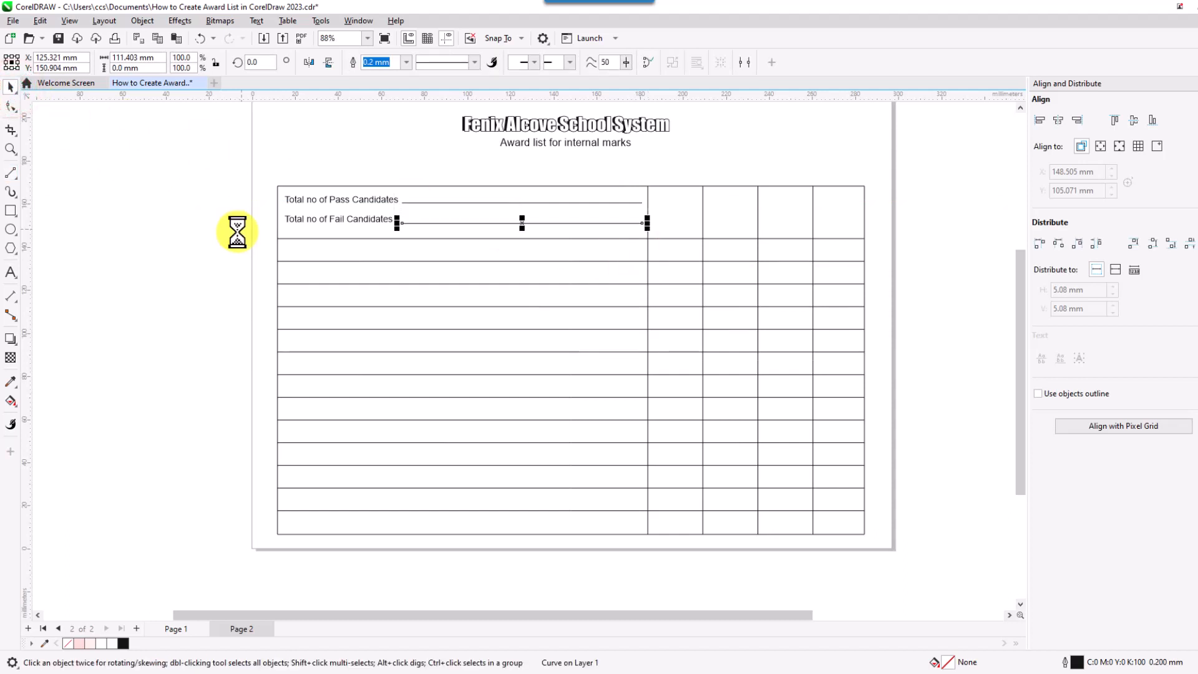
{"action": "left_click", "coordinate": [143, 272]}
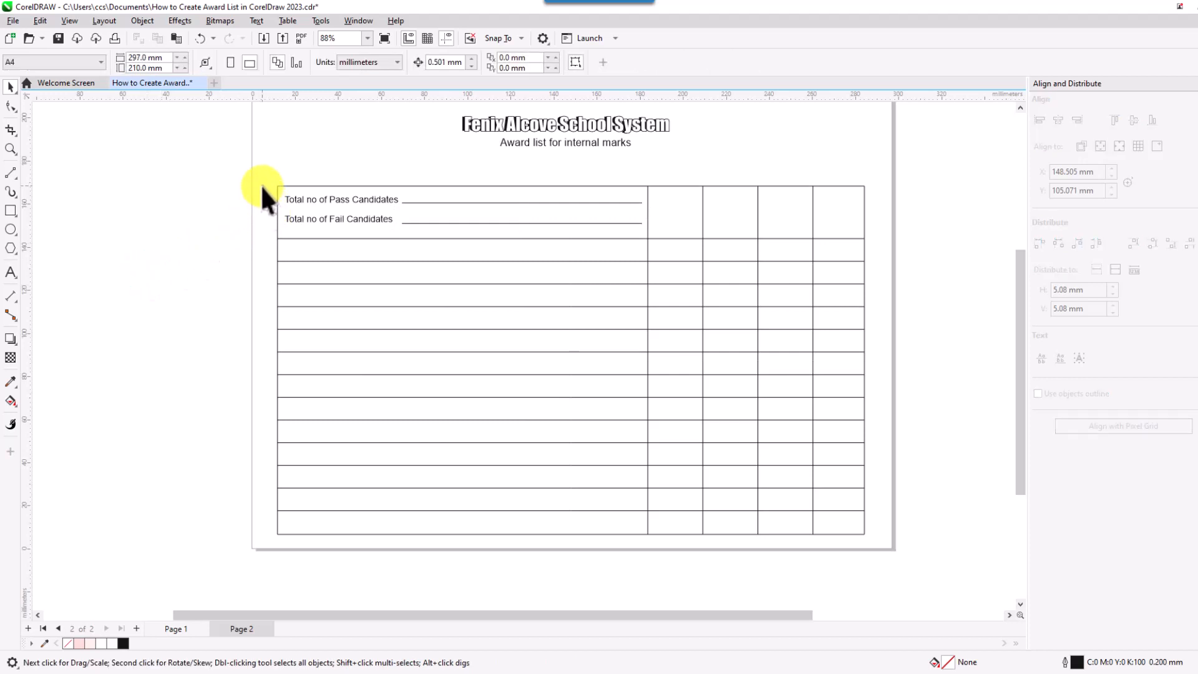
- Nudge both labels and their fill-in lines slightly down
{"action": "left_click_drag", "start_coordinate": [428, 230], "coordinate": [653, 234]}
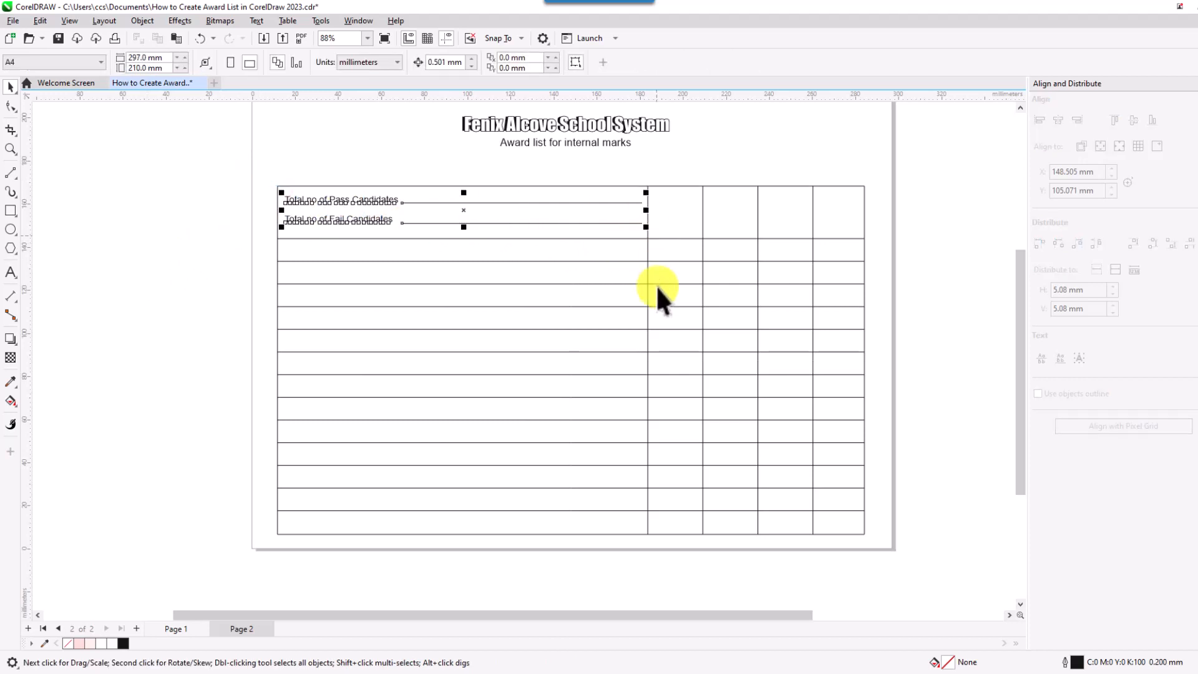
{"action": "key", "text": "Down"}
{"action": "key", "text": "Down"}
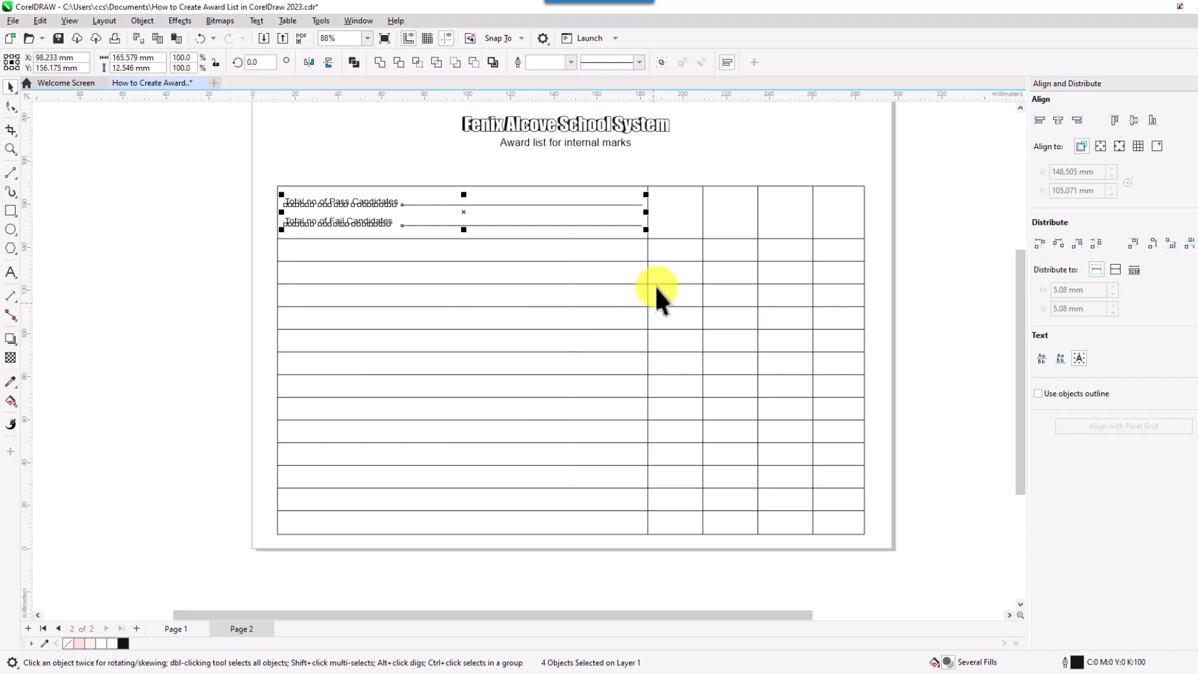
{"action": "left_click", "coordinate": [166, 323]}
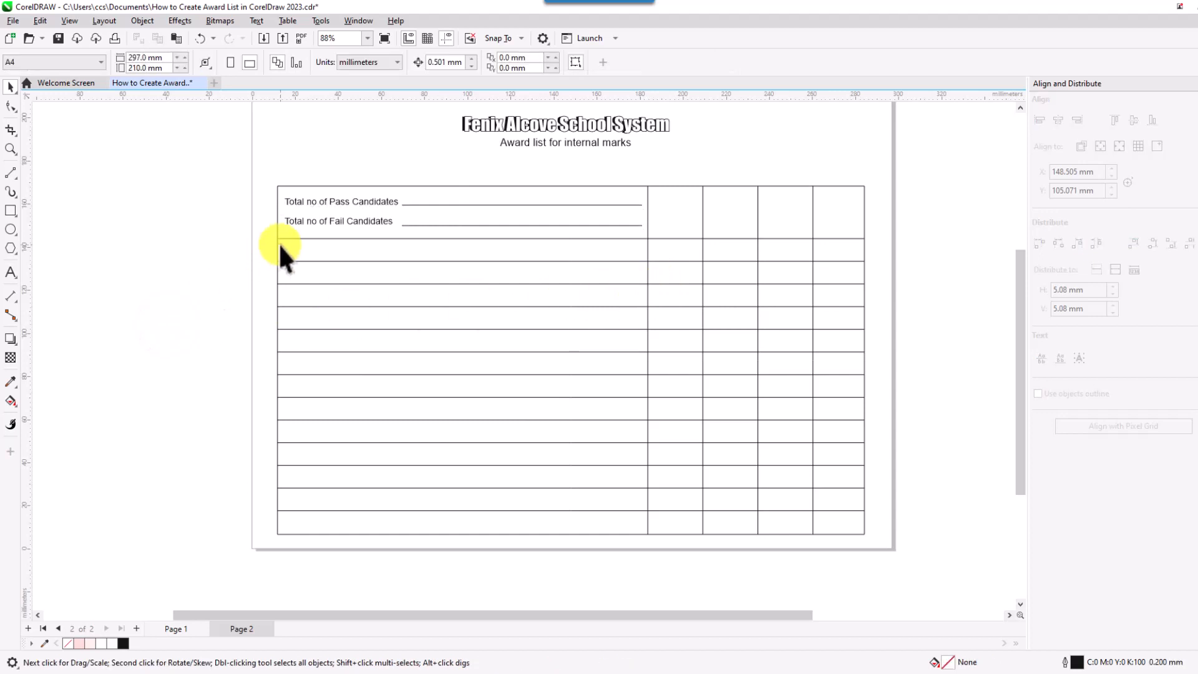
- Copy the Pass Candidates label into the first subject column and retype it as Ms-Access
{"action": "left_click", "coordinate": [346, 201]}
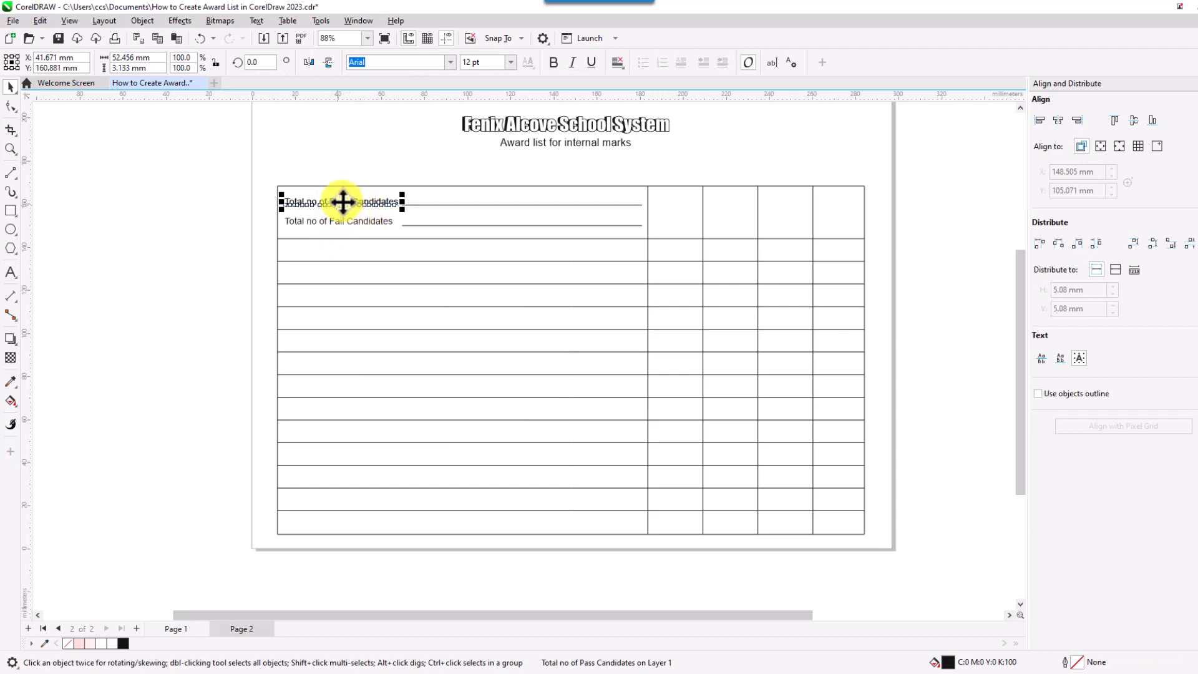
{"action": "left_click_drag", "start_coordinate": [343, 200], "coordinate": [709, 205]}
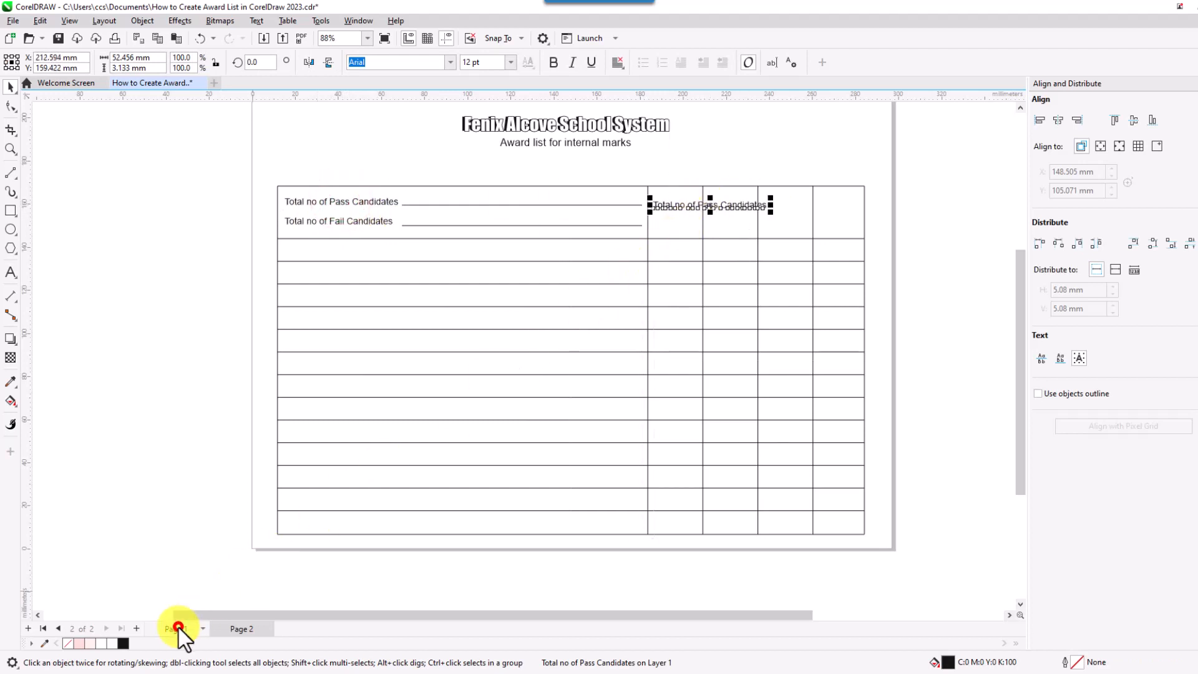
{"action": "key", "text": "F8"}
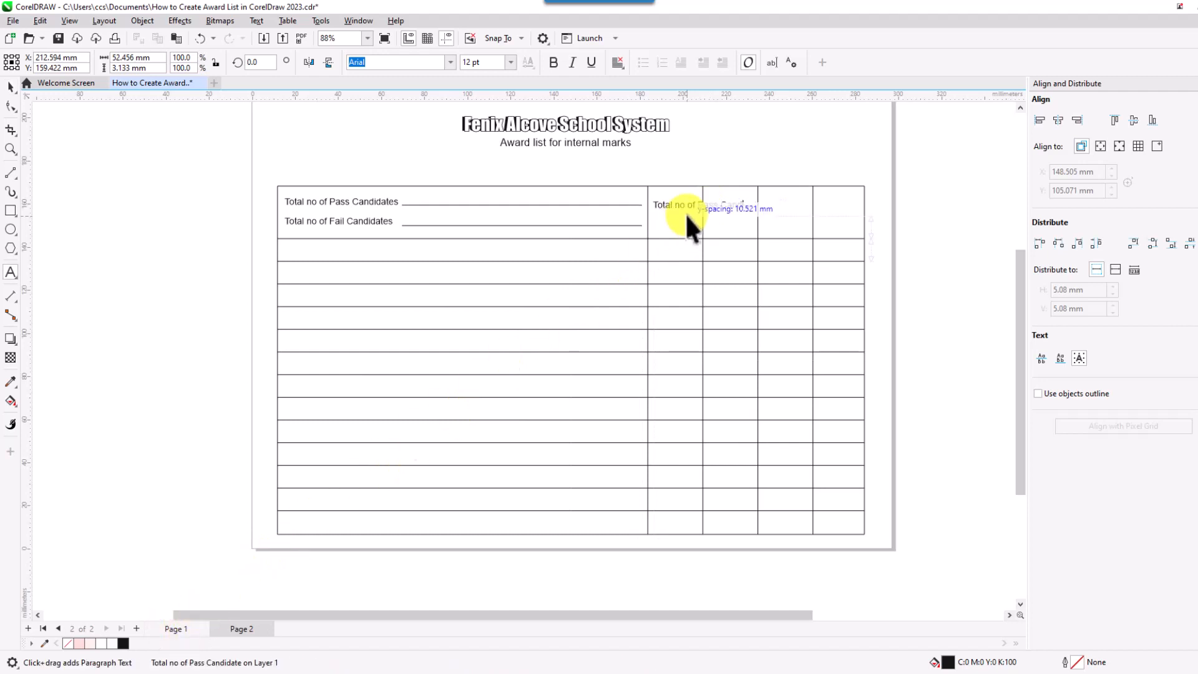
{"action": "key", "text": "BackSpace"}
{"action": "key", "text": "BackSpace"}
{"action": "key", "text": "BackSpace"}
{"action": "key", "text": "BackSpace"}
{"action": "key", "text": "BackSpace"}
{"action": "key", "text": "BackSpace"}
{"action": "key", "text": "BackSpace"}
{"action": "key", "text": "BackSpace"}
{"action": "key", "text": "BackSpace"}
{"action": "key", "text": "BackSpace"}
{"action": "key", "text": "BackSpace"}
{"action": "key", "text": "BackSpace"}
{"action": "key", "text": "BackSpace"}
{"action": "key", "text": "BackSpace"}
{"action": "key", "text": "BackSpace"}
{"action": "key", "text": "BackSpace"}
{"action": "key", "text": "BackSpace"}
{"action": "key", "text": "BackSpace"}
{"action": "key", "text": "BackSpace"}
{"action": "key", "text": "BackSpace"}
{"action": "key", "text": "BackSpace"}
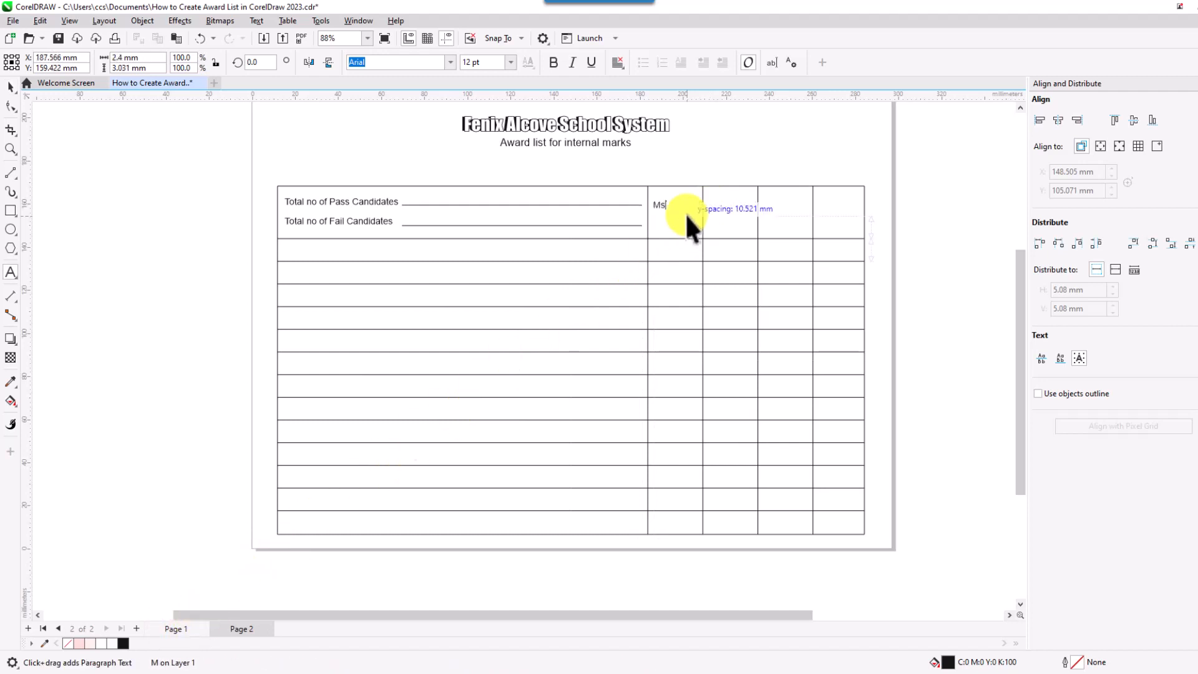
{"action": "type", "text": "Ms-Access"}
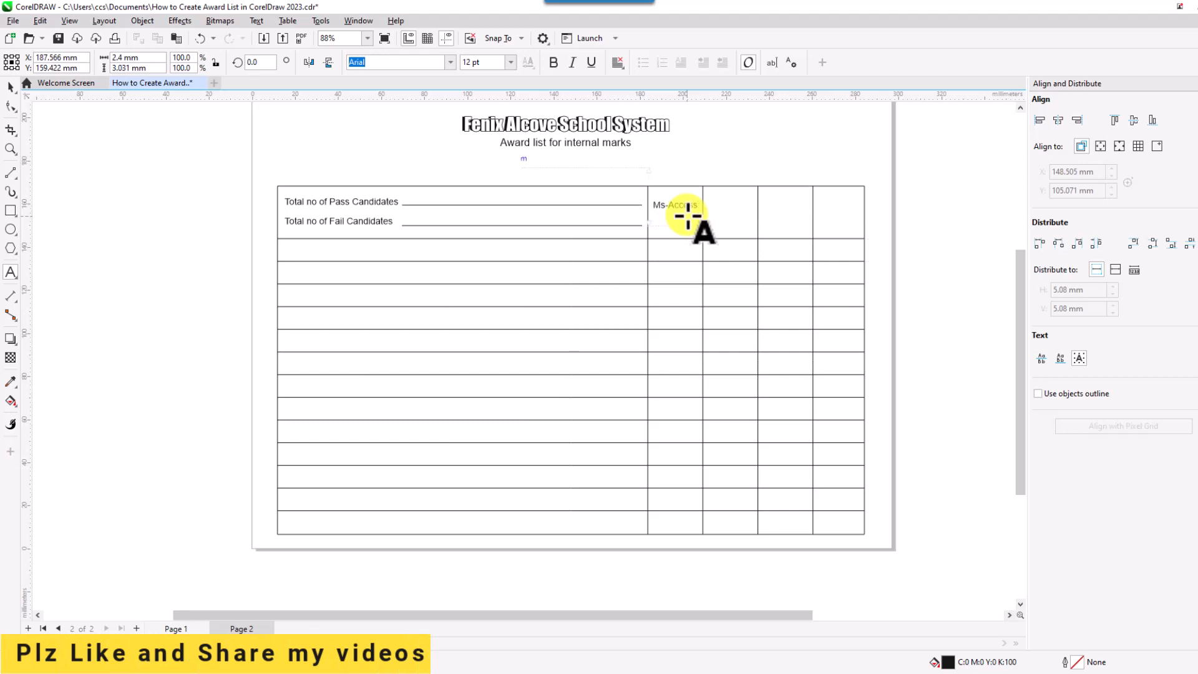
{"action": "left_click", "coordinate": [20, 89]}
{"action": "key", "text": "Down"}
{"action": "key", "text": "Down"}
{"action": "key", "text": "Down"}
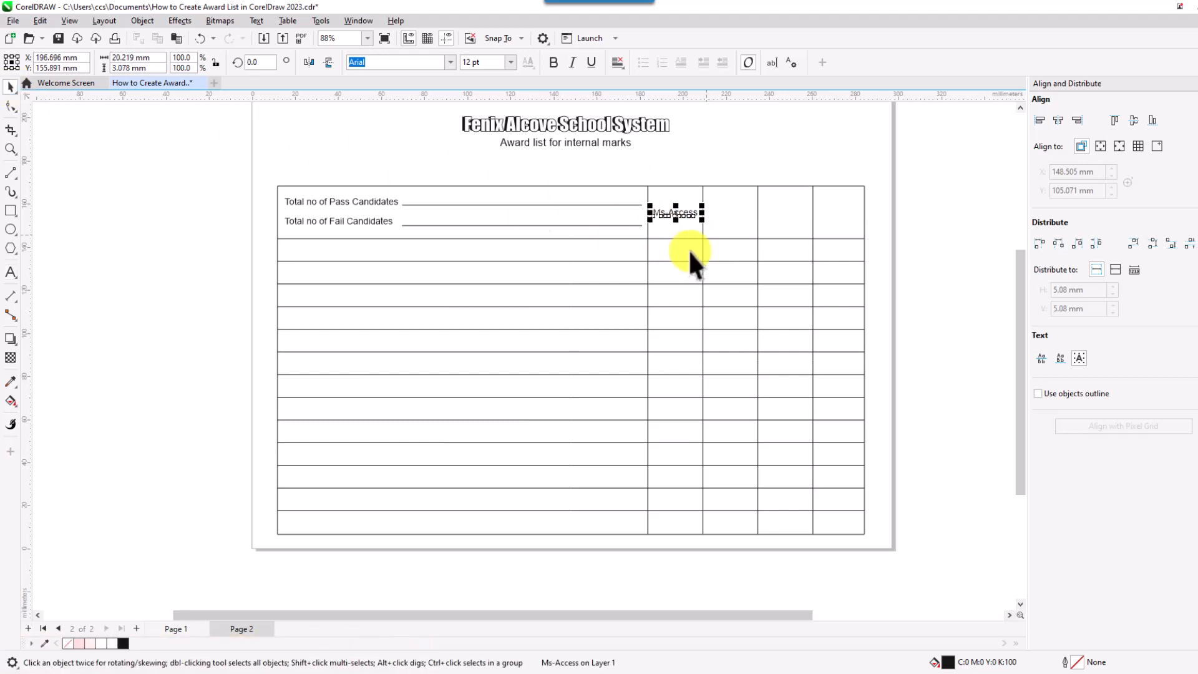
{"action": "left_click", "coordinate": [713, 147]}
- Copy the Ms-Access heading into the next column and change it to Database
{"action": "left_click", "coordinate": [671, 208]}
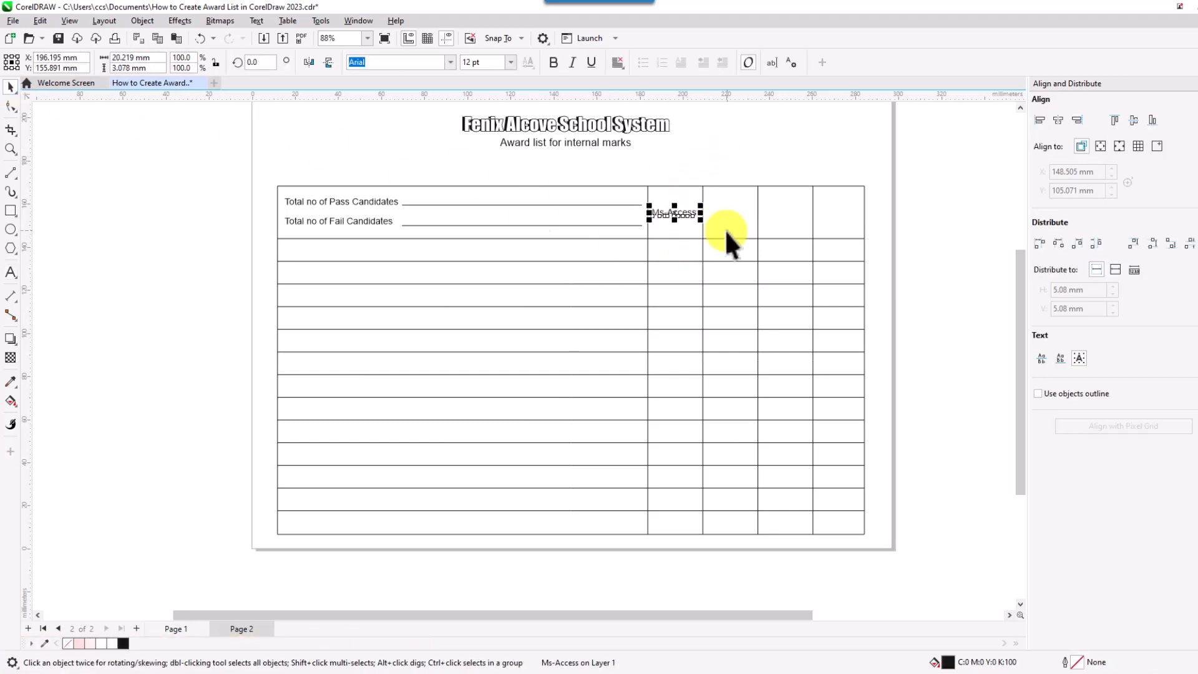
{"action": "left_click_drag", "start_coordinate": [686, 215], "coordinate": [733, 212]}
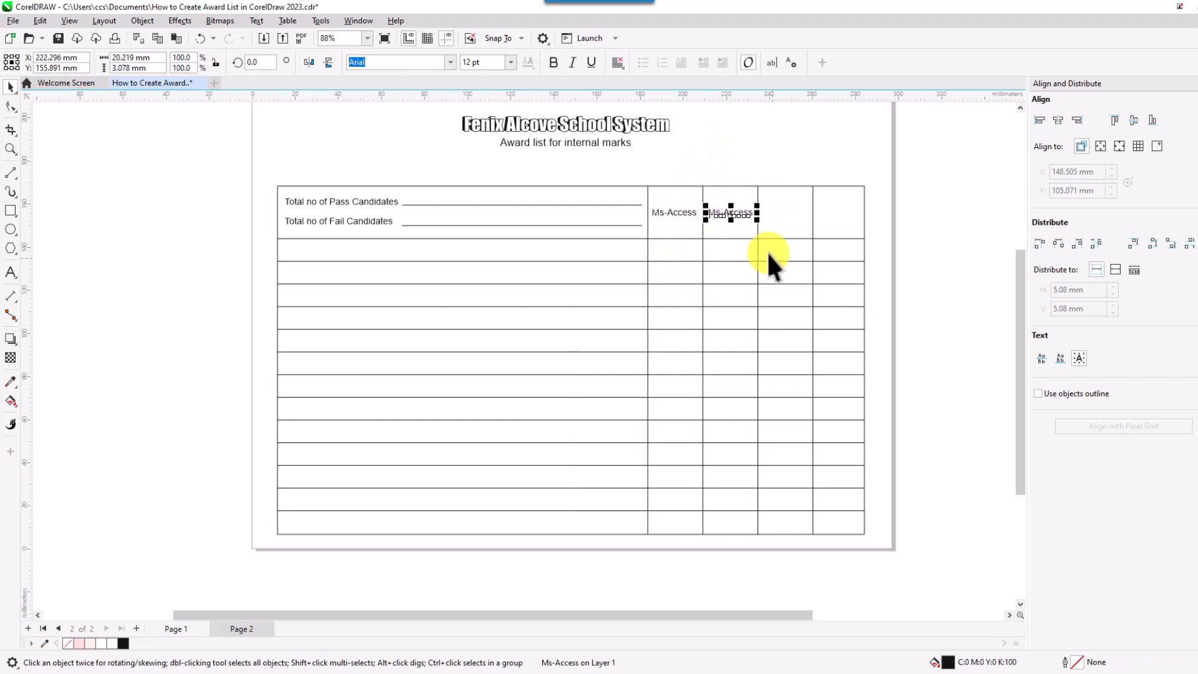
{"action": "key", "text": "F8"}
{"action": "key", "text": "BackSpace"}
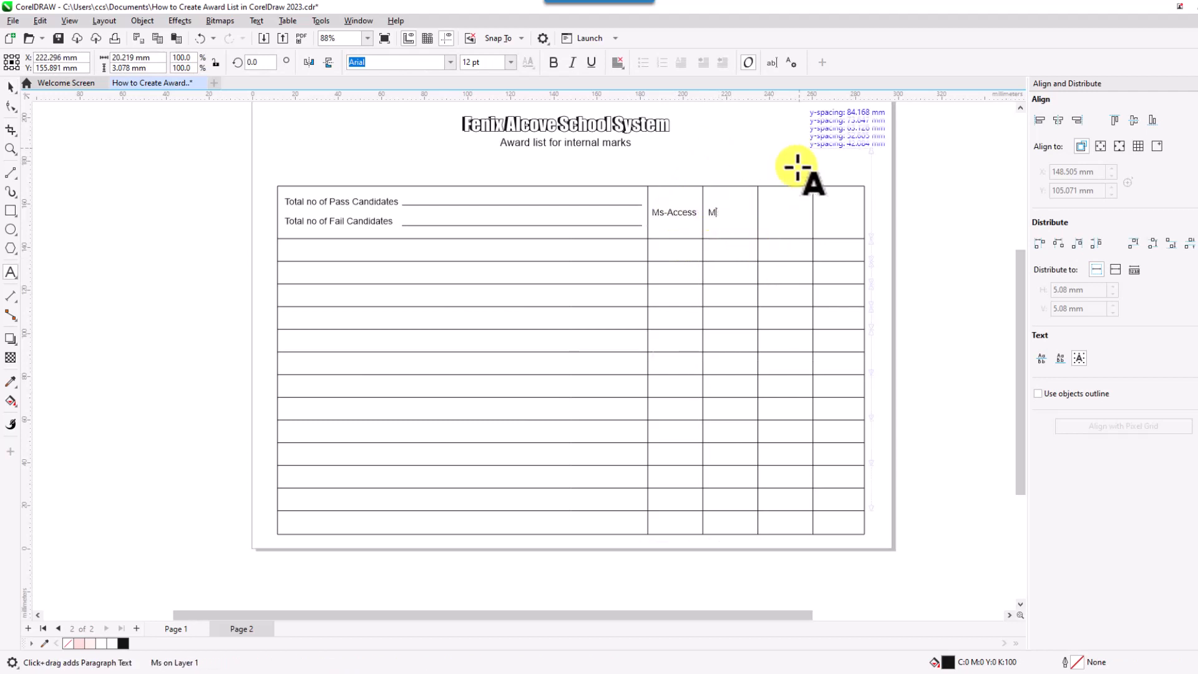
{"action": "type", "text": "Database"}
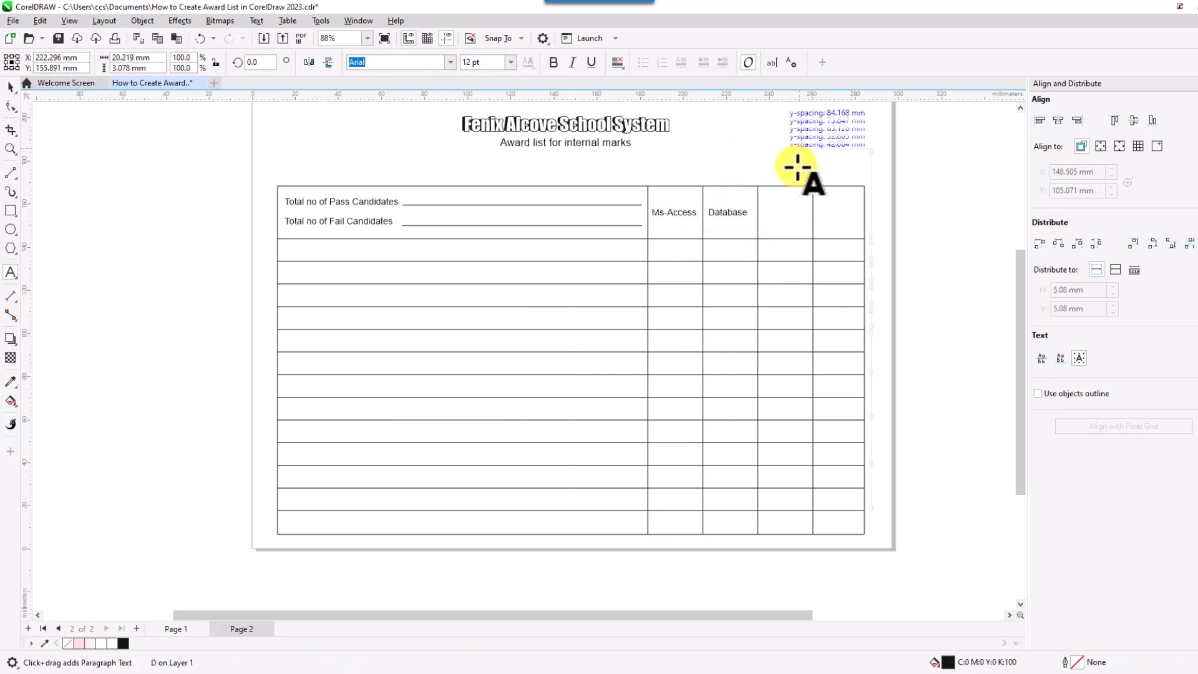
{"action": "left_click", "coordinate": [12, 87]}
- Duplicate Database into the third column as E-Commerce and nudge it to fit the cell
{"action": "key", "text": "plus"}
{"action": "key", "text": "Right"}
{"action": "key", "text": "Right"}
{"action": "key", "text": "Right"}
{"action": "key", "text": "Right"}
{"action": "key", "text": "Right"}
{"action": "key", "text": "Right"}
{"action": "key", "text": "Right"}
{"action": "key", "text": "Right"}
{"action": "key", "text": "Right"}
{"action": "key", "text": "Right"}
{"action": "key", "text": "Right"}
{"action": "key", "text": "Right"}
{"action": "key", "text": "Right"}
{"action": "key", "text": "Right"}
{"action": "key", "text": "Right"}
{"action": "key", "text": "Right"}
{"action": "key", "text": "Right"}
{"action": "key", "text": "Right"}
{"action": "key", "text": "Right"}
{"action": "key", "text": "Right"}
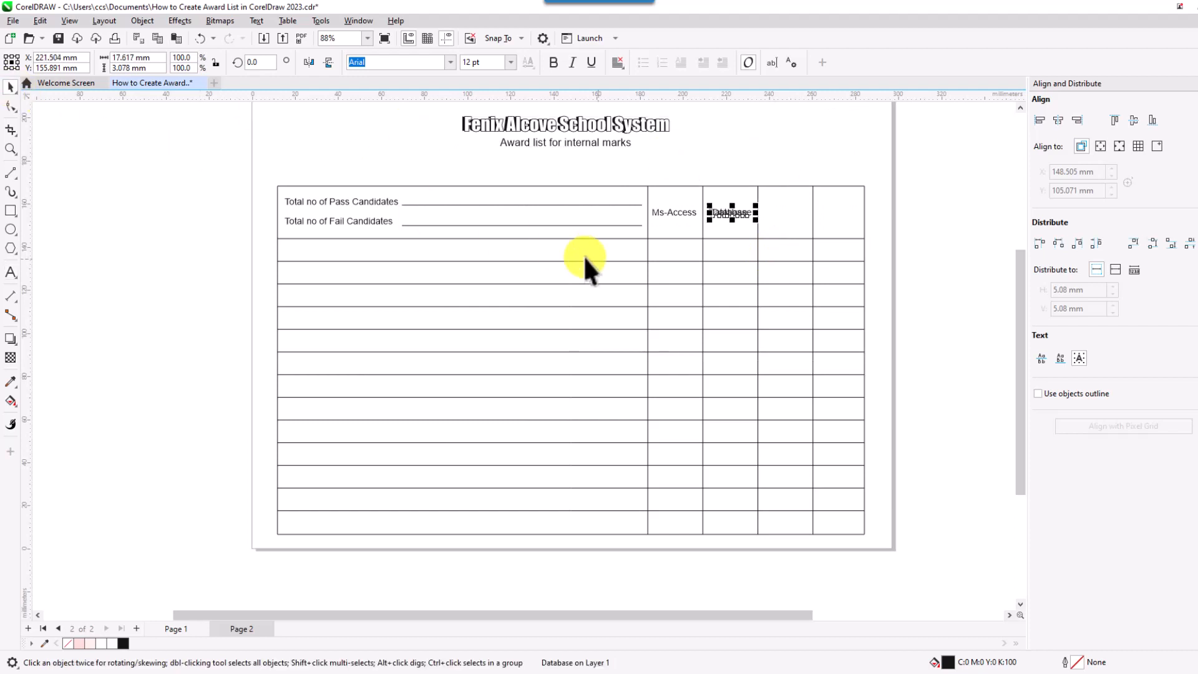
{"action": "key", "text": "Right"}
{"action": "key", "text": "Right"}
{"action": "key", "text": "Right"}
{"action": "key", "text": "Right"}
{"action": "key", "text": "Right"}
{"action": "key", "text": "Right"}
{"action": "key", "text": "Right"}
{"action": "key", "text": "Right"}
{"action": "key", "text": "Right"}
{"action": "key", "text": "Right"}
{"action": "key", "text": "Right"}
{"action": "key", "text": "Right"}
{"action": "key", "text": "Right"}
{"action": "key", "text": "Right"}
{"action": "key", "text": "Right"}
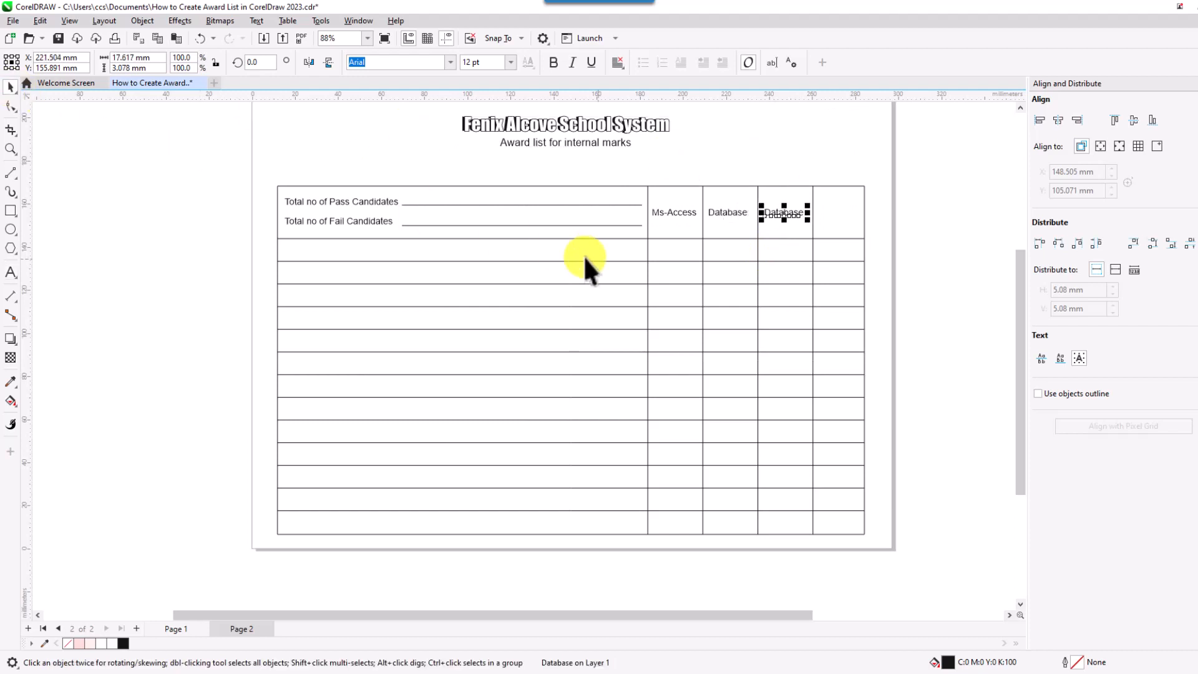
{"action": "key", "text": "F8"}
{"action": "key", "text": "BackSpace"}
{"action": "key", "text": "BackSpace"}
{"action": "key", "text": "BackSpace"}
{"action": "key", "text": "BackSpace"}
{"action": "key", "text": "BackSpace"}
{"action": "key", "text": "BackSpace"}
{"action": "key", "text": "BackSpace"}
{"action": "key", "text": "BackSpace"}
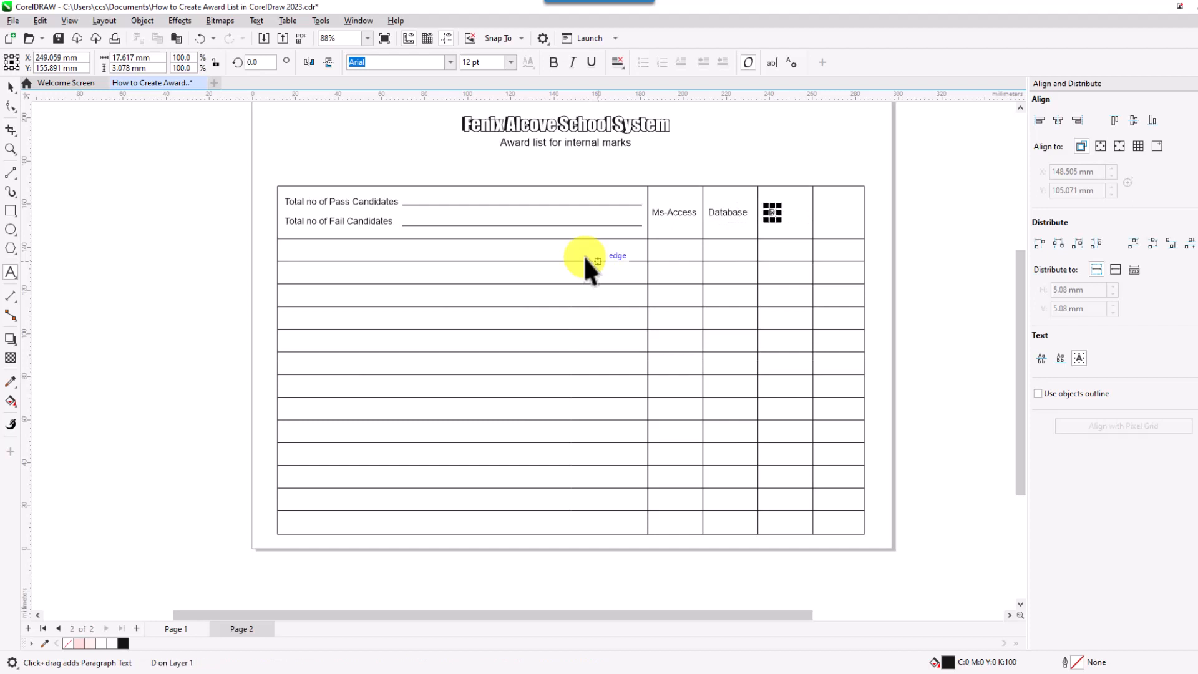
{"action": "type", "text": "E-Commerce"}
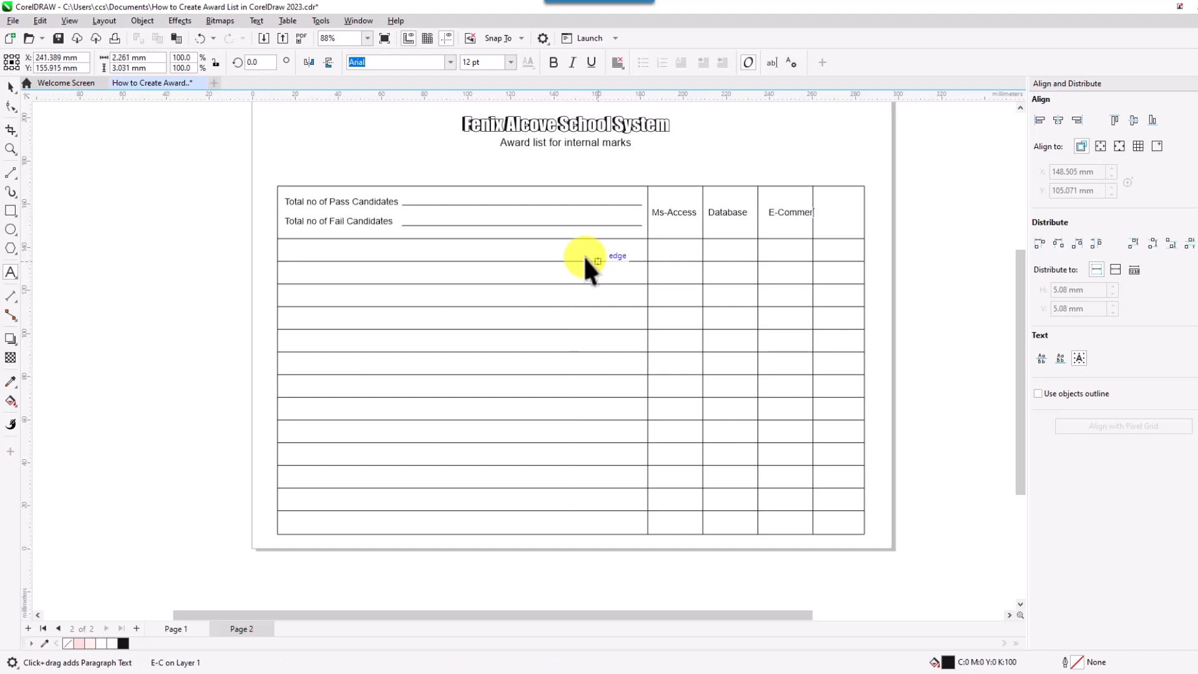
{"action": "left_click", "coordinate": [10, 87]}
{"action": "key", "text": "Left"}
{"action": "key", "text": "Left"}
{"action": "key", "text": "Left"}
{"action": "key", "text": "Left"}
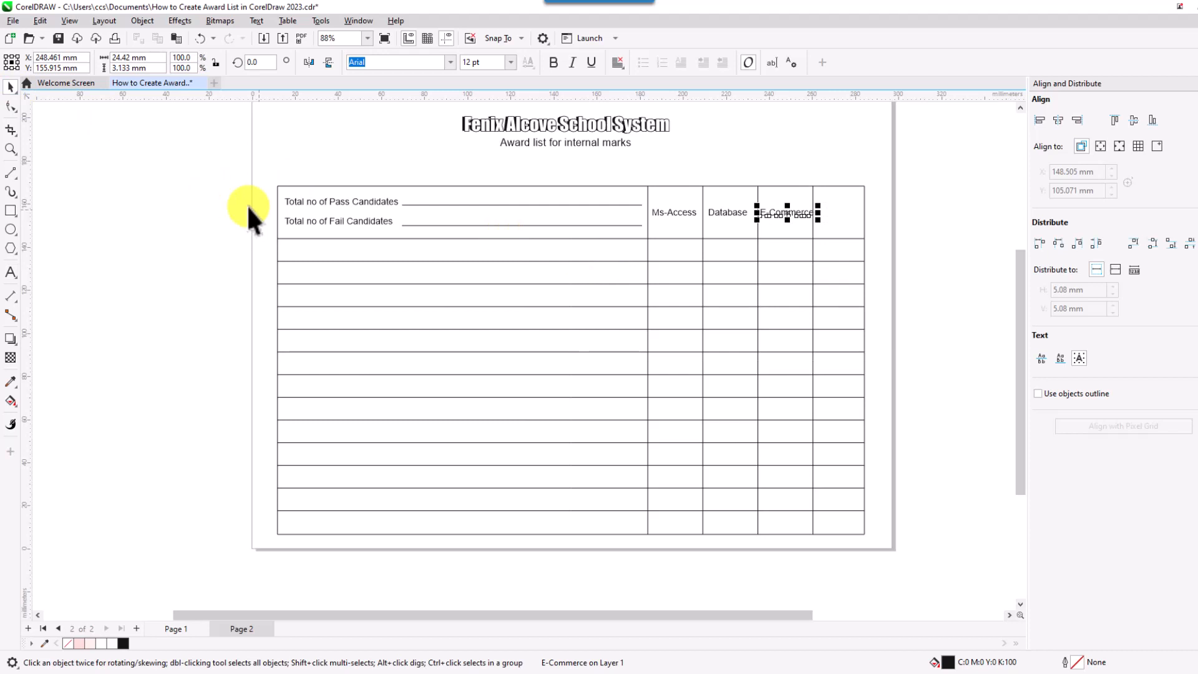
{"action": "key", "text": "Left"}
{"action": "left_click", "coordinate": [752, 134]}
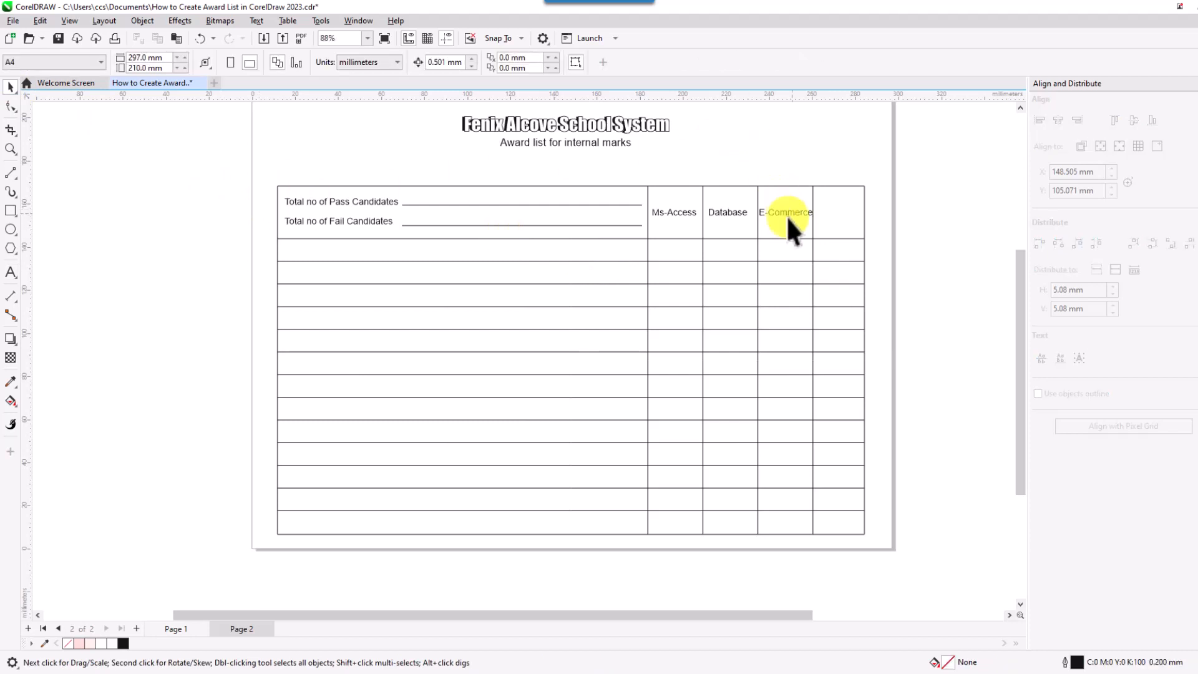
- Duplicate E-Commerce into the last column, retype it as Graphics / Design on two lines, and centre it
{"action": "left_click", "coordinate": [172, 630]}
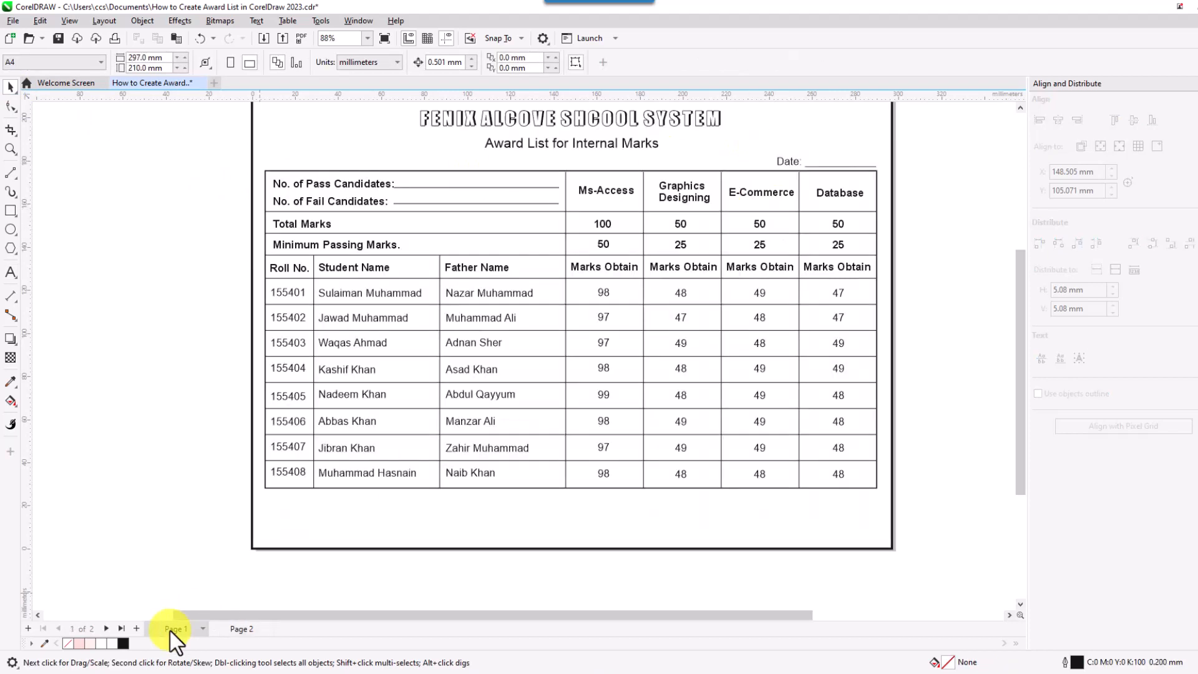
{"action": "left_click", "coordinate": [238, 629]}
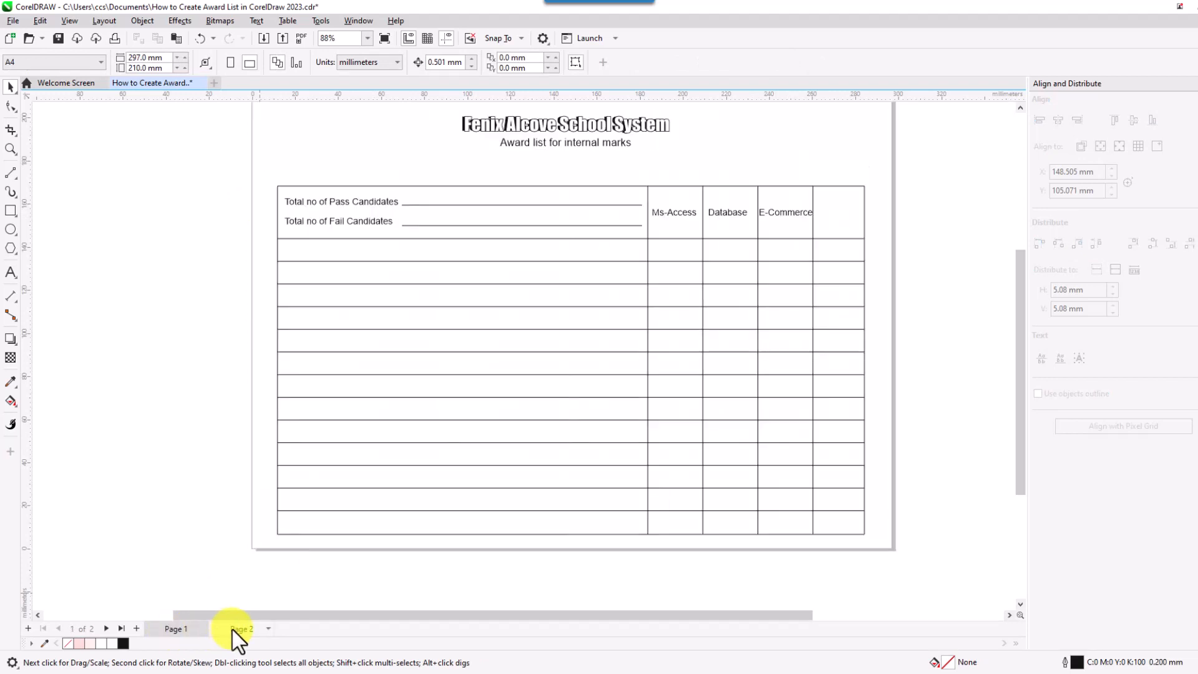
{"action": "left_click", "coordinate": [786, 212]}
{"action": "key", "text": "plus"}
{"action": "key", "text": "Right"}
{"action": "key", "text": "Right"}
{"action": "key", "text": "Right"}
{"action": "key", "text": "Right"}
{"action": "key", "text": "Right"}
{"action": "key", "text": "Right"}
{"action": "key", "text": "Right"}
{"action": "key", "text": "Right"}
{"action": "key", "text": "Right"}
{"action": "key", "text": "Right"}
{"action": "key", "text": "Right"}
{"action": "key", "text": "Right"}
{"action": "key", "text": "Right"}
{"action": "key", "text": "Right"}
{"action": "key", "text": "Right"}
{"action": "key", "text": "Right"}
{"action": "key", "text": "Right"}
{"action": "key", "text": "Right"}
{"action": "key", "text": "Right"}
{"action": "key", "text": "Right"}
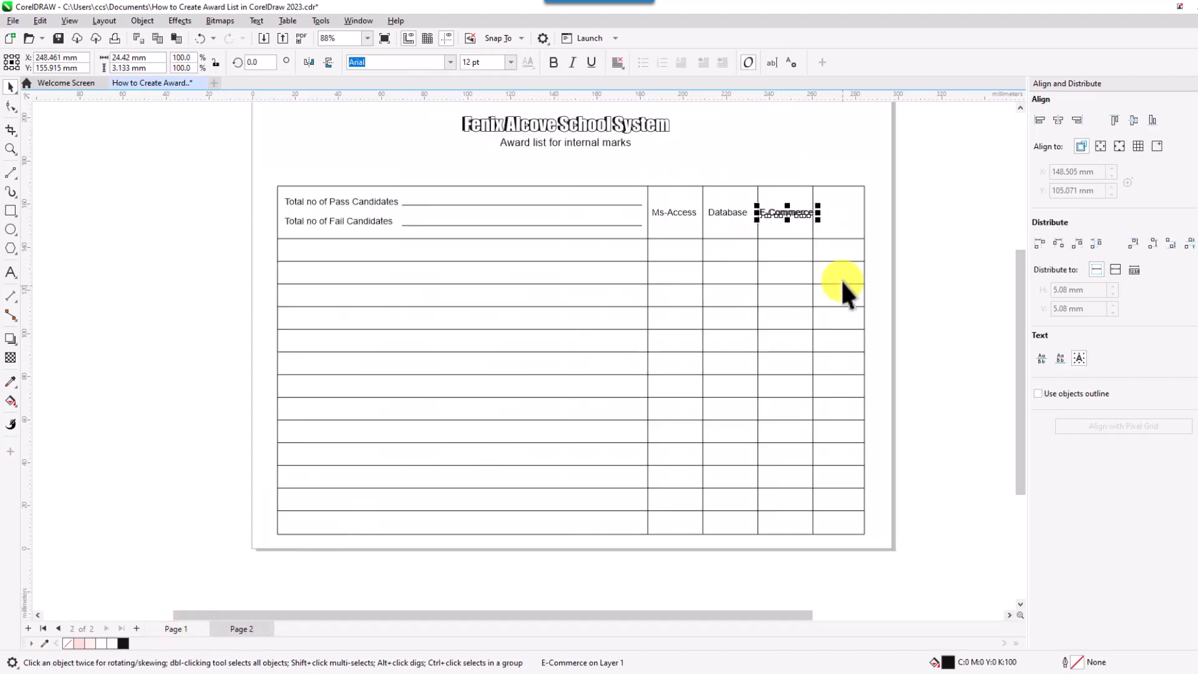
{"action": "key", "text": "Right"}
{"action": "key", "text": "Right"}
{"action": "key", "text": "Right"}
{"action": "key", "text": "Right"}
{"action": "key", "text": "Right"}
{"action": "key", "text": "Right"}
{"action": "key", "text": "Right"}
{"action": "key", "text": "Right"}
{"action": "key", "text": "Right"}
{"action": "key", "text": "Right"}
{"action": "key", "text": "Right"}
{"action": "key", "text": "Right"}
{"action": "key", "text": "Right"}
{"action": "key", "text": "Right"}
{"action": "key", "text": "Right"}
{"action": "key", "text": "Right"}
{"action": "key", "text": "Right"}
{"action": "key", "text": "Right"}
{"action": "key", "text": "Right"}
{"action": "key", "text": "Right"}
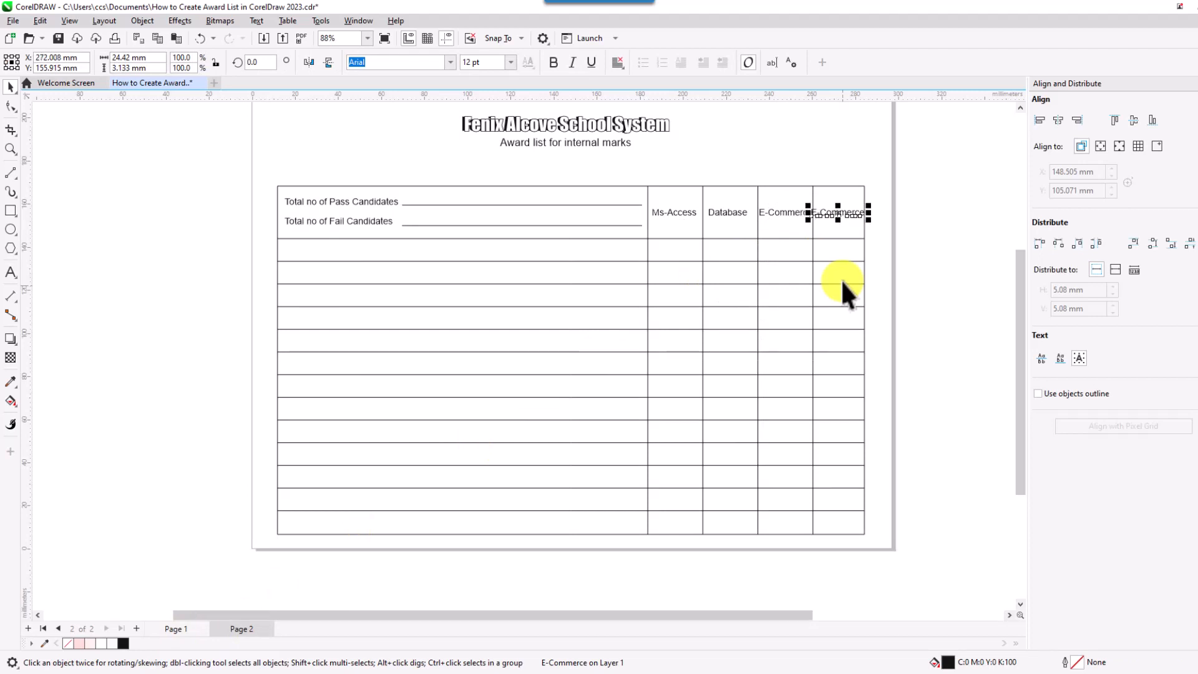
{"action": "key", "text": "F8"}
{"action": "key", "text": "BackSpace"}
{"action": "key", "text": "BackSpace"}
{"action": "key", "text": "BackSpace"}
{"action": "key", "text": "BackSpace"}
{"action": "key", "text": "BackSpace"}
{"action": "key", "text": "BackSpace"}
{"action": "key", "text": "BackSpace"}
{"action": "key", "text": "BackSpace"}
{"action": "key", "text": "BackSpace"}
{"action": "key", "text": "BackSpace"}
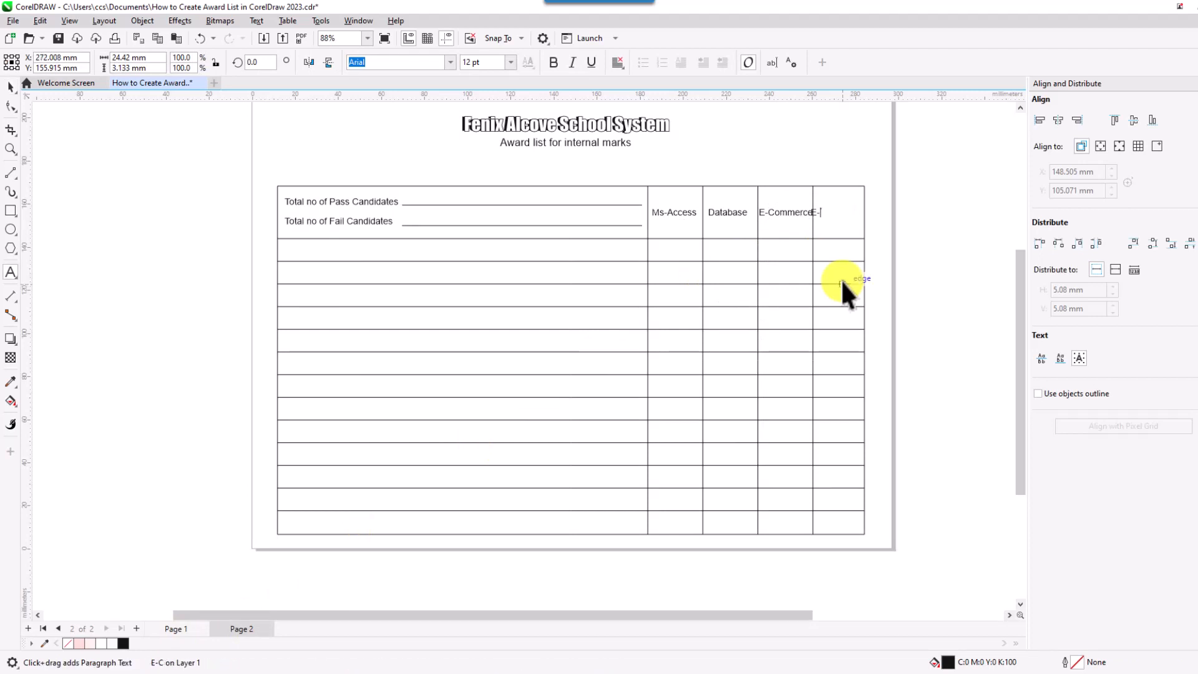
{"action": "type", "text": "Graphics"}
{"action": "key", "text": "Return"}
{"action": "type", "text": "Design"}
{"action": "key", "text": "ctrl+space"}
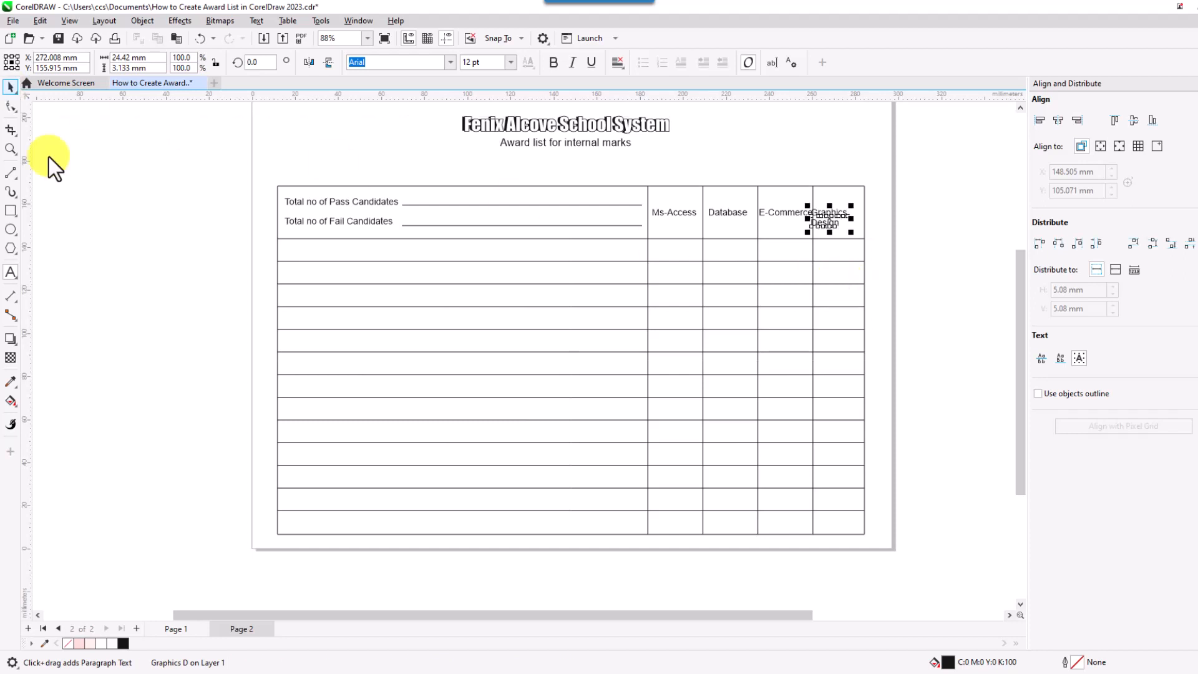
{"action": "key", "text": "Right"}
{"action": "key", "text": "Right"}
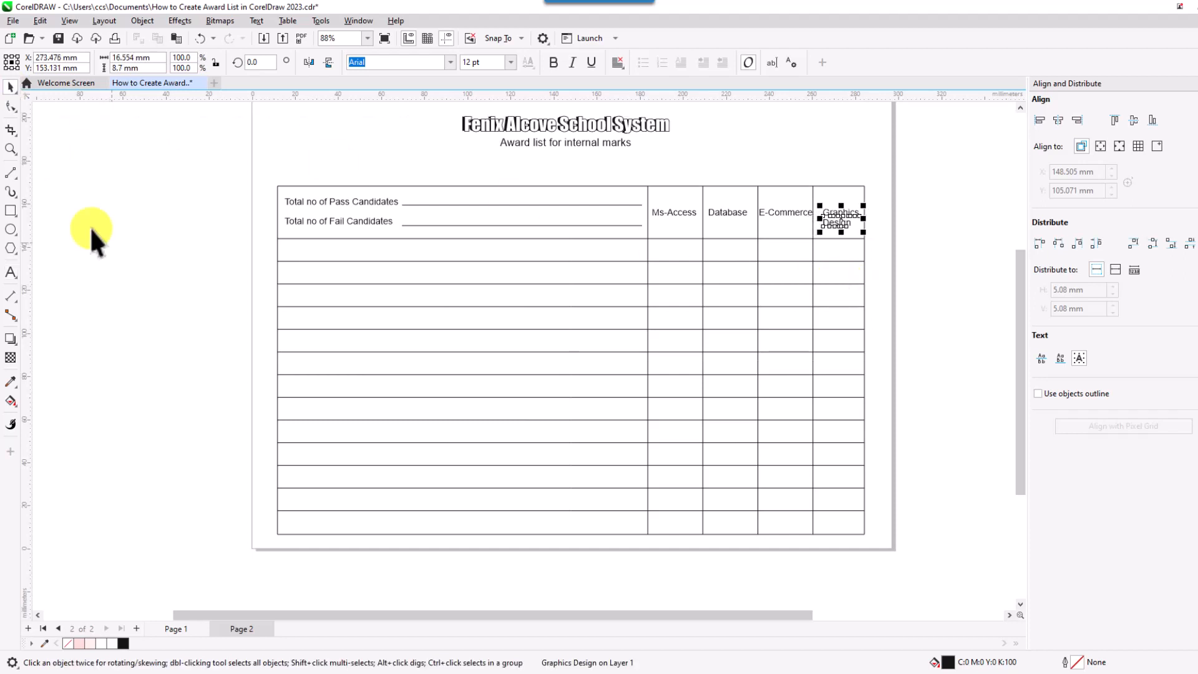
{"action": "left_click", "coordinate": [623, 64]}
{"action": "left_click", "coordinate": [635, 108]}
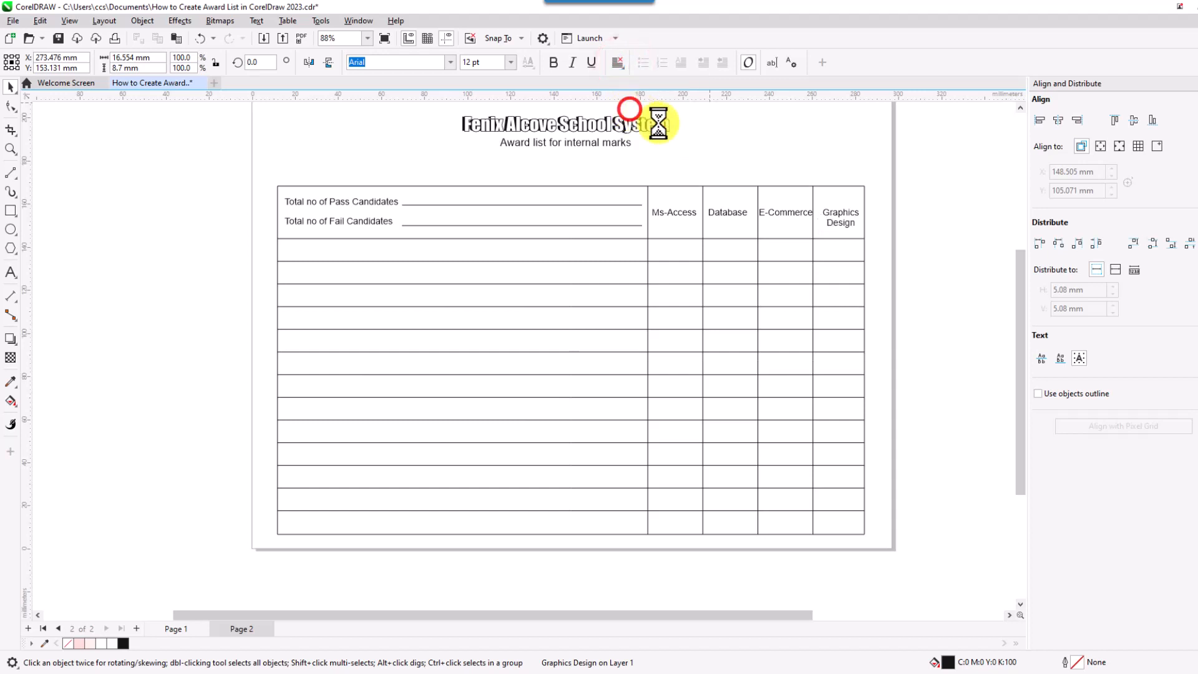
{"action": "left_click", "coordinate": [953, 264]}
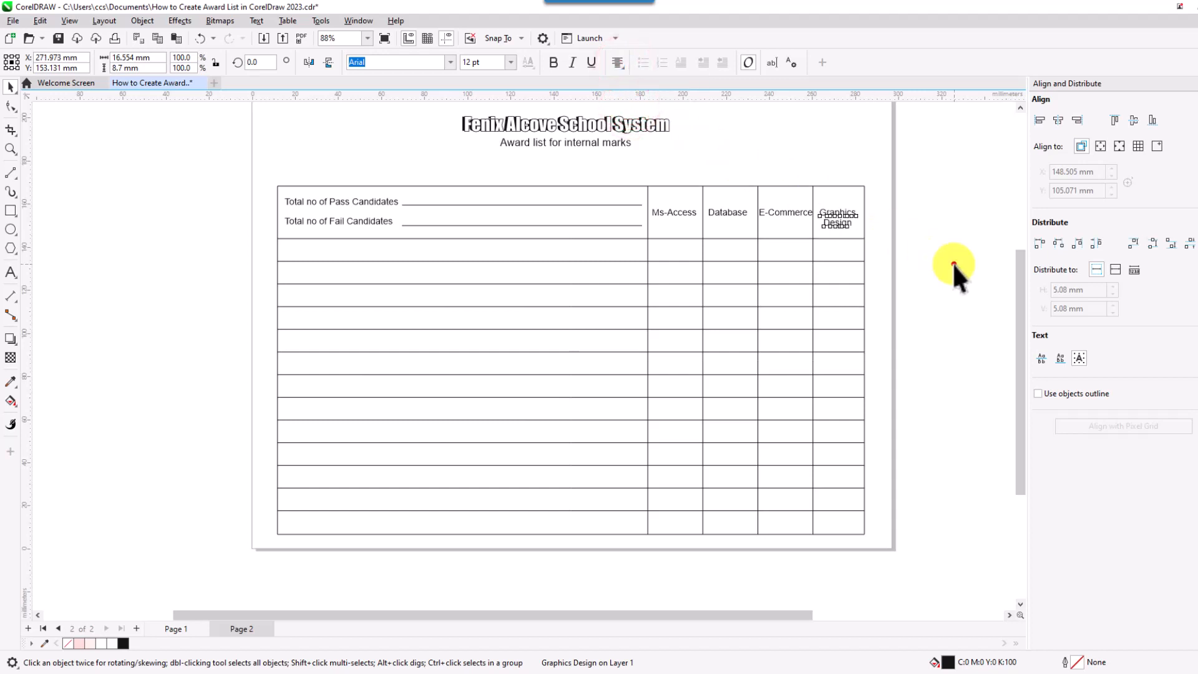
- Nudge the divider left of Ms-Access leftward and shorten the Pass and Fail answer lines
{"action": "scroll", "coordinate": [843, 240], "scroll_direction": "up", "scroll_amount": 2}
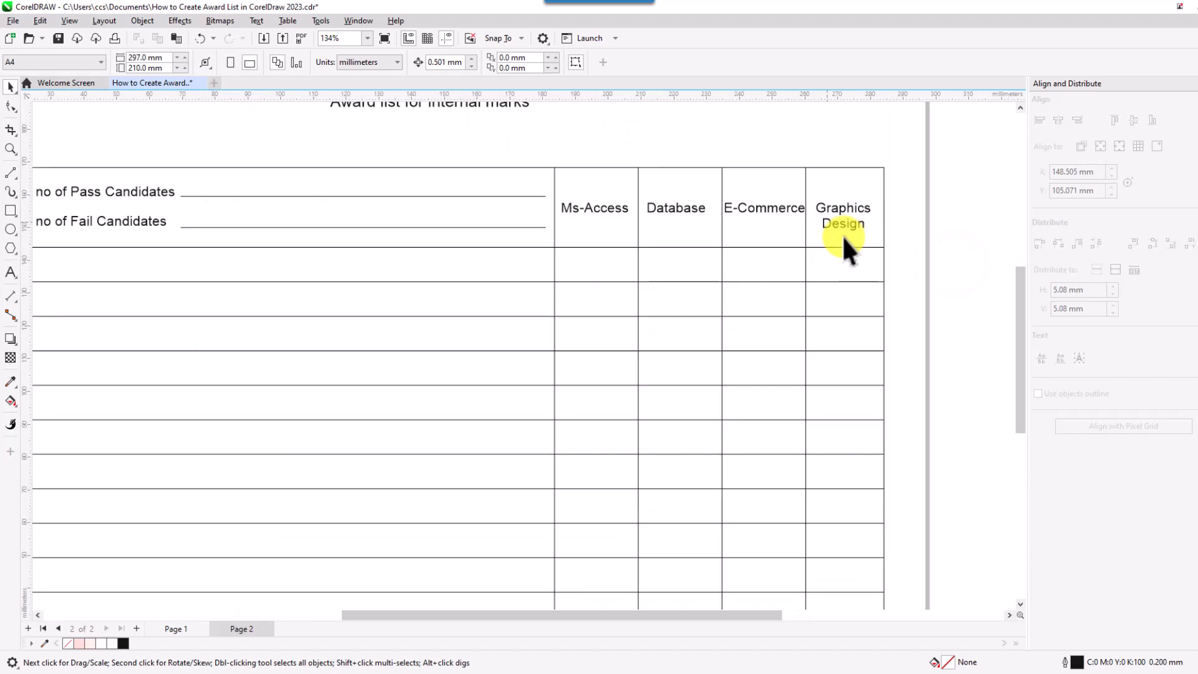
{"action": "scroll", "coordinate": [841, 235], "scroll_direction": "down", "scroll_amount": 1}
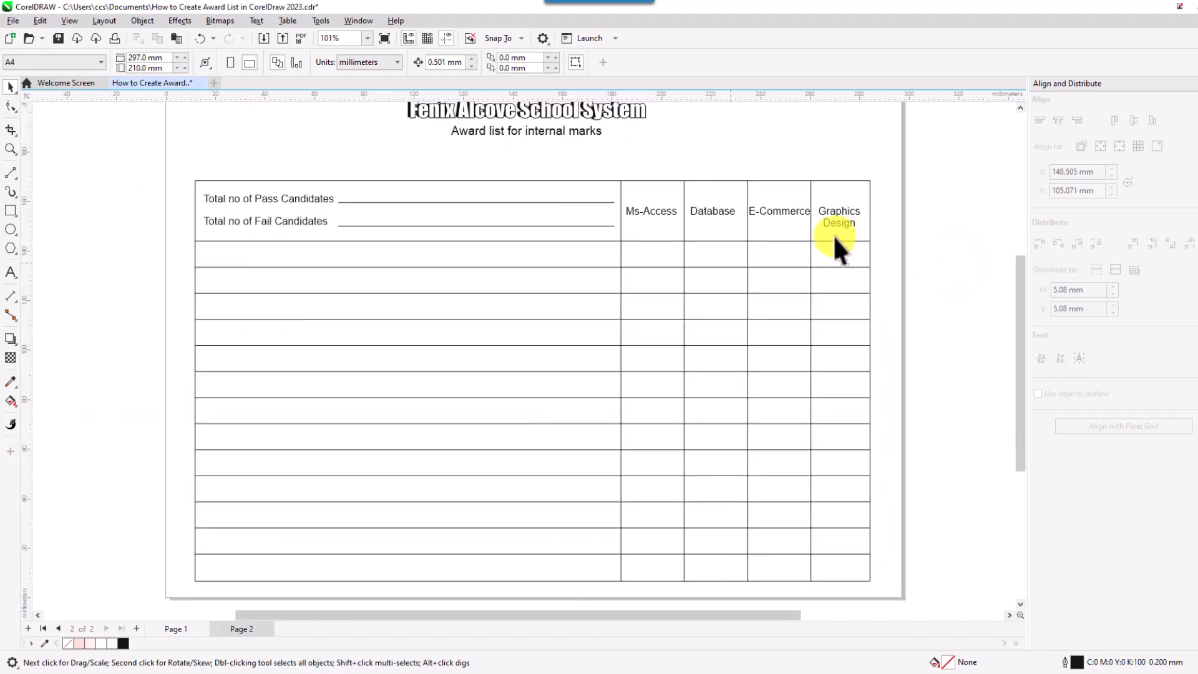
{"action": "left_click", "coordinate": [621, 226]}
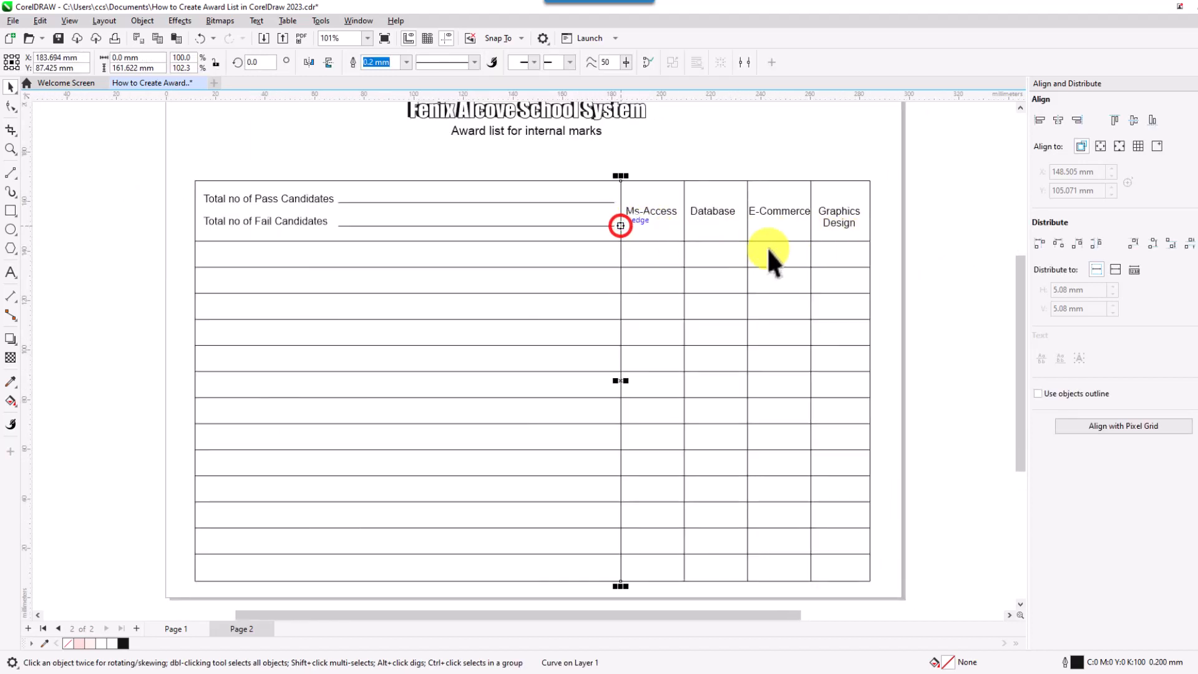
{"action": "key", "text": "Left"}
{"action": "key", "text": "Left"}
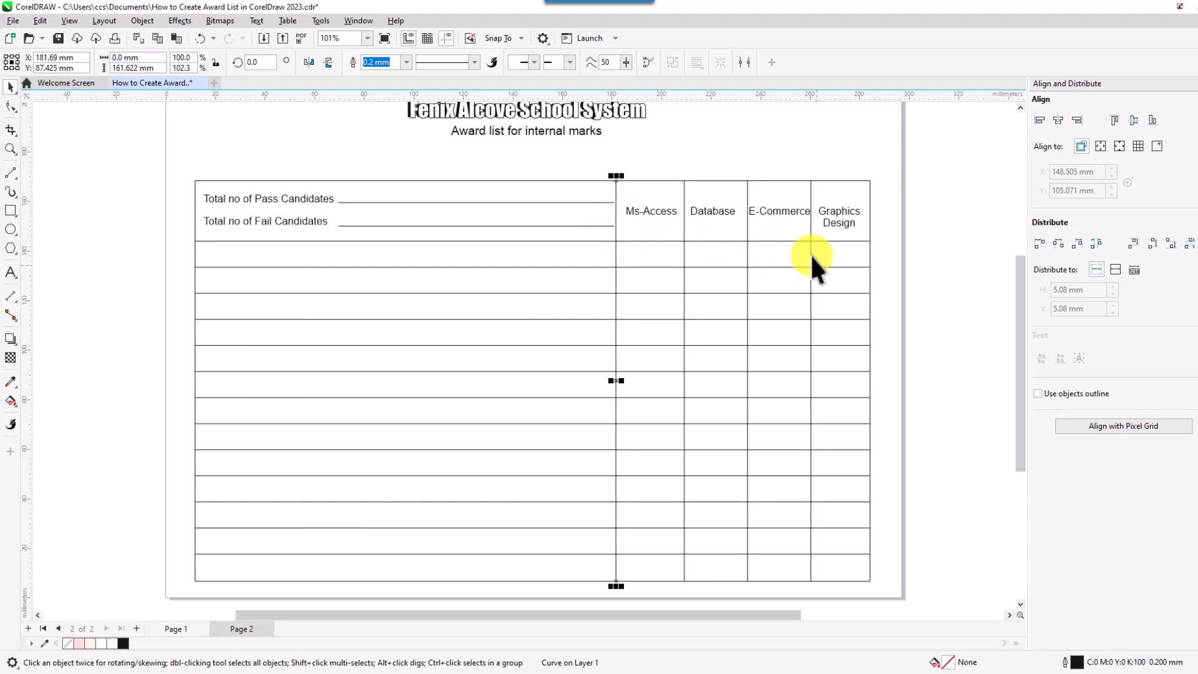
{"action": "left_click", "coordinate": [572, 203]}
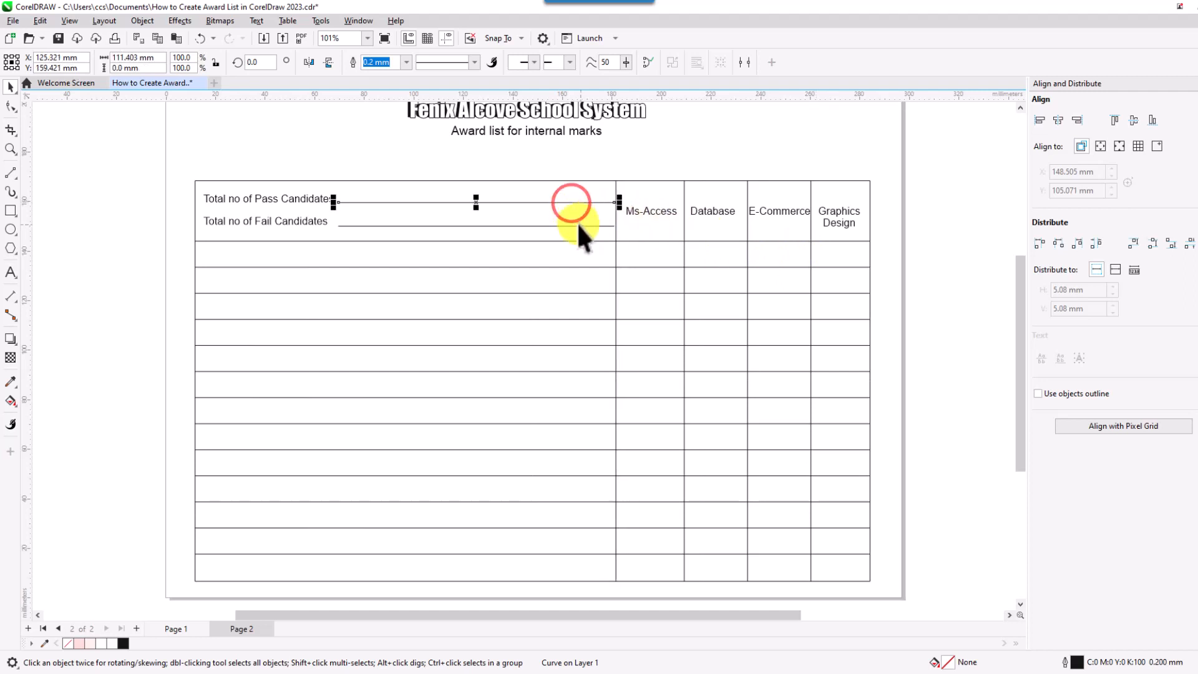
{"action": "left_click", "coordinate": [578, 226], "text": "shift"}
{"action": "left_click_drag", "start_coordinate": [619, 214], "coordinate": [599, 216]}
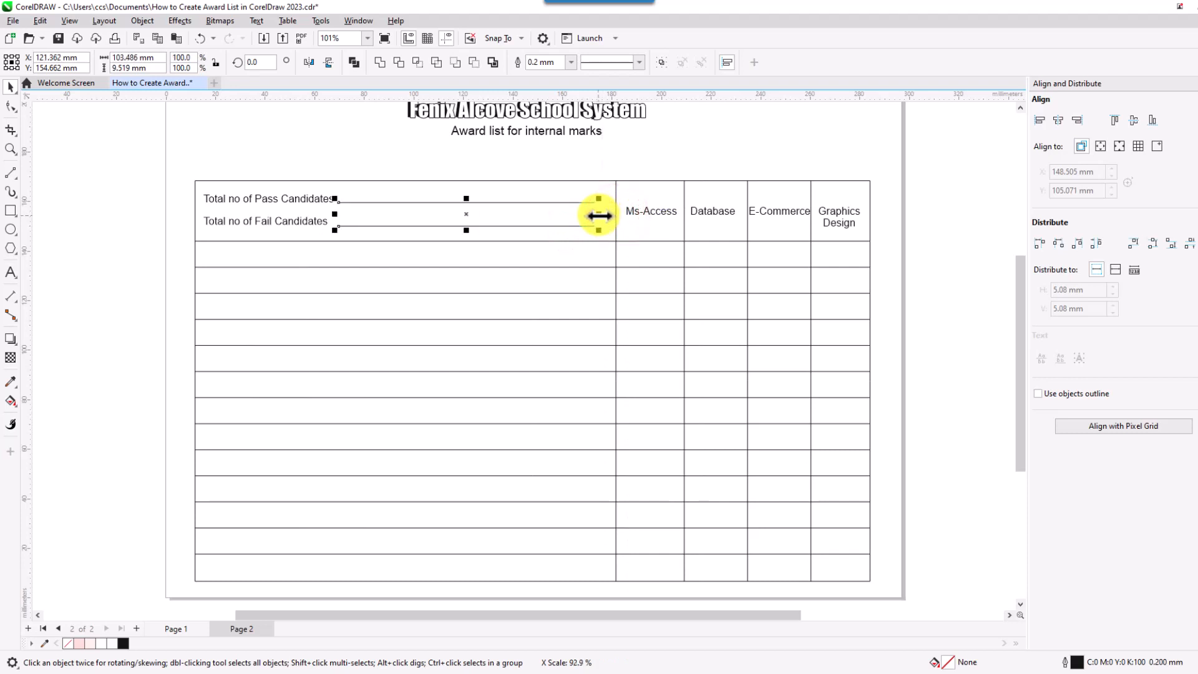
{"action": "left_click", "coordinate": [661, 144]}
- Shift the dividers on both sides of Ms-Access and the Ms-Access heading slightly left
{"action": "left_click", "coordinate": [615, 234]}
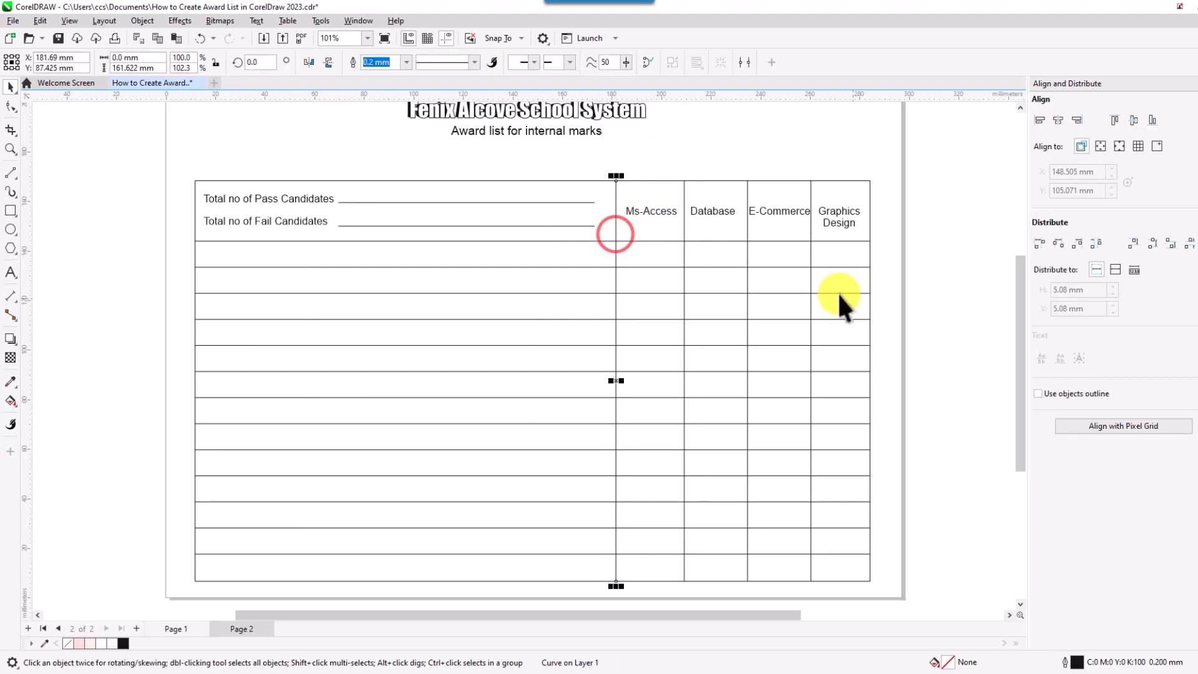
{"action": "key", "text": "Left"}
{"action": "key", "text": "Left"}
{"action": "key", "text": "Left"}
{"action": "key", "text": "Left"}
{"action": "key", "text": "Left"}
{"action": "key", "text": "Left"}
{"action": "key", "text": "Left"}
{"action": "key", "text": "Left"}
{"action": "key", "text": "Left"}
{"action": "key", "text": "Left"}
{"action": "key", "text": "Left"}
{"action": "key", "text": "Left"}
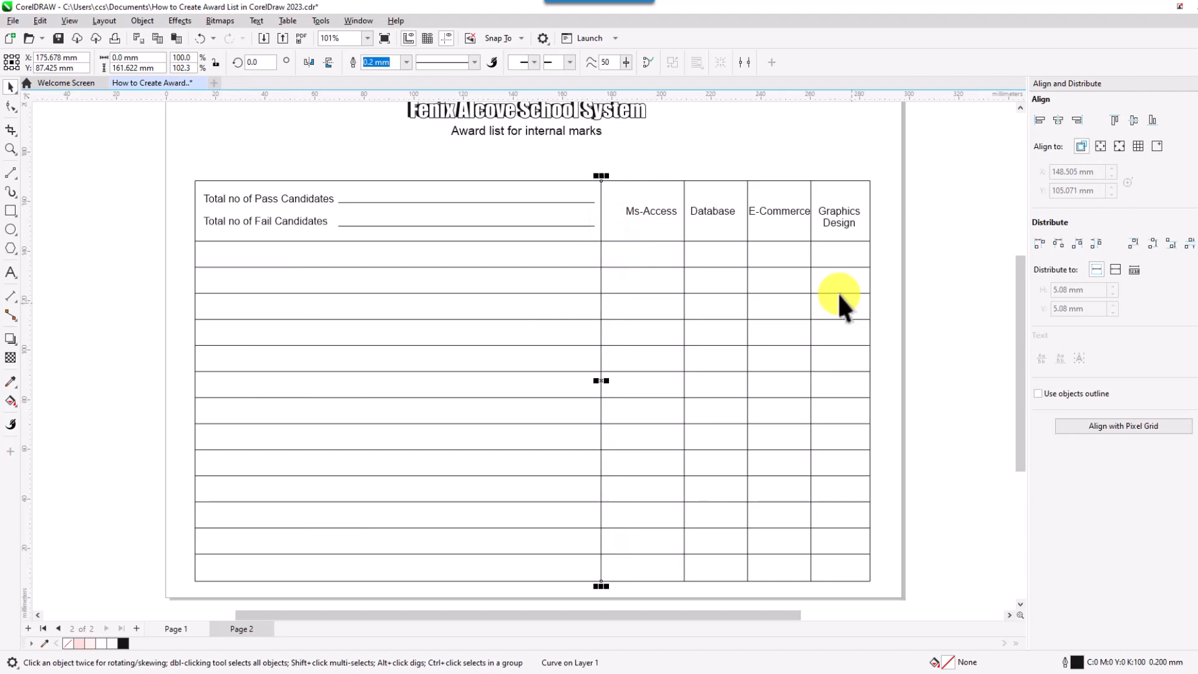
{"action": "left_click", "coordinate": [684, 234]}
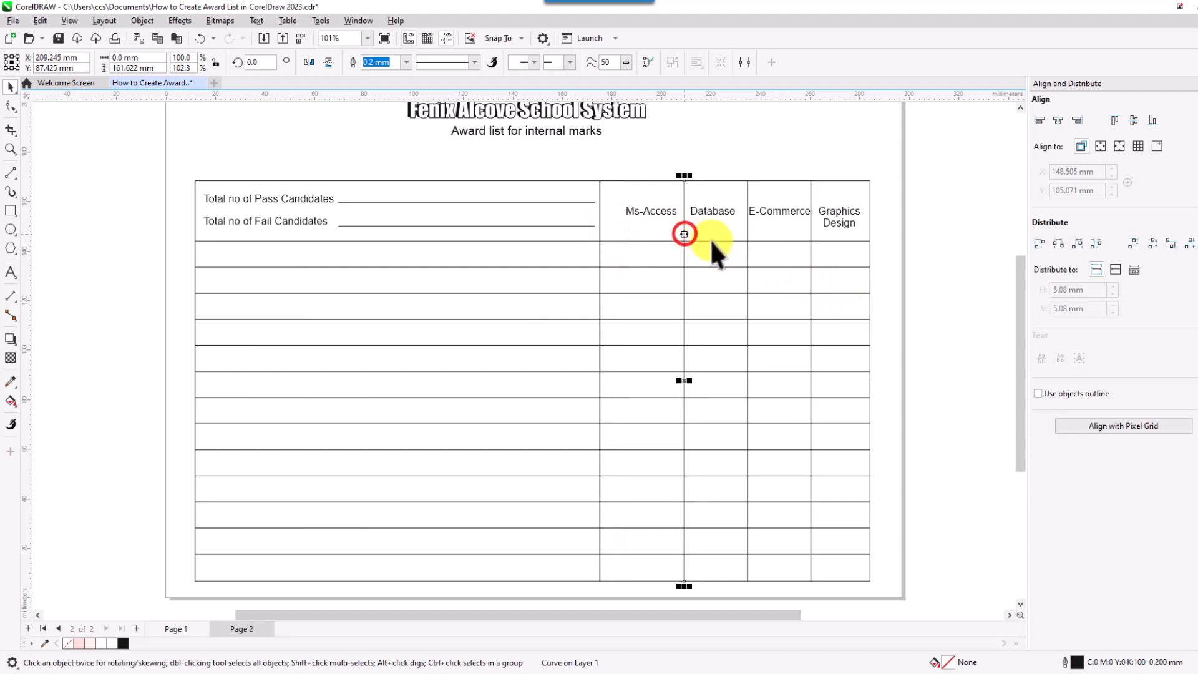
{"action": "key", "text": "Left"}
{"action": "key", "text": "Left"}
{"action": "key", "text": "Left"}
{"action": "key", "text": "Left"}
{"action": "key", "text": "Left"}
{"action": "key", "text": "Left"}
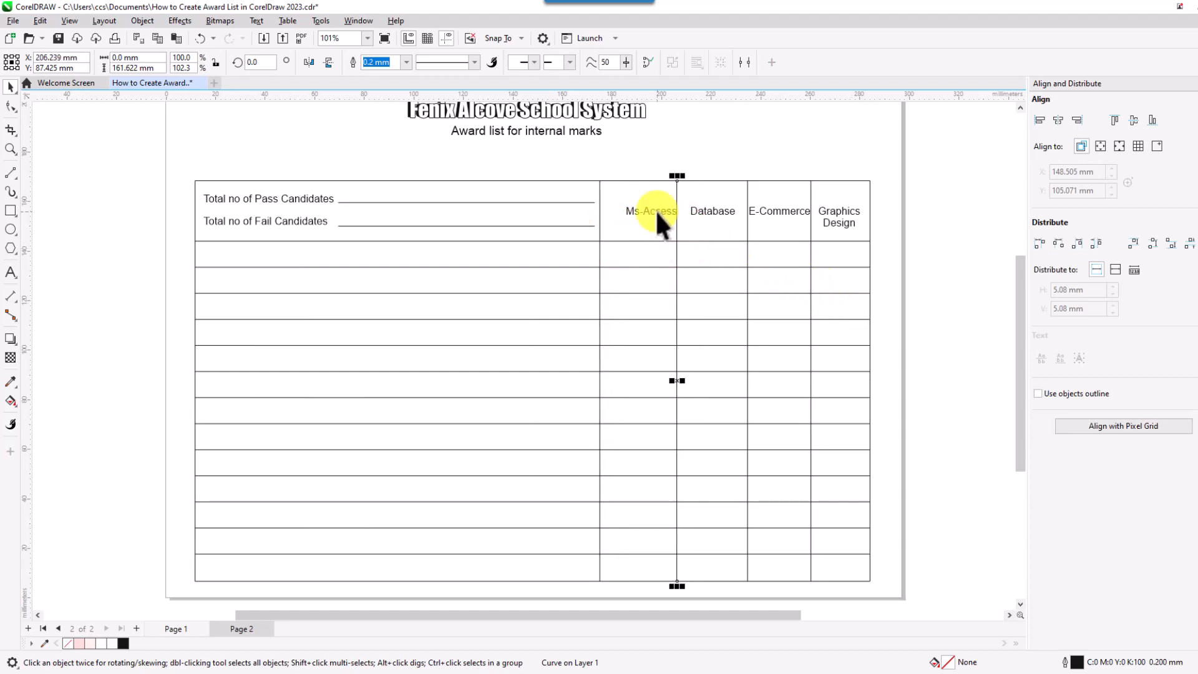
{"action": "left_click", "coordinate": [655, 209]}
{"action": "key", "text": "Left"}
{"action": "key", "text": "Left"}
{"action": "key", "text": "Left"}
{"action": "key", "text": "Left"}
{"action": "key", "text": "Left"}
{"action": "key", "text": "Left"}
{"action": "key", "text": "Left"}
{"action": "key", "text": "Left"}
{"action": "key", "text": "Left"}
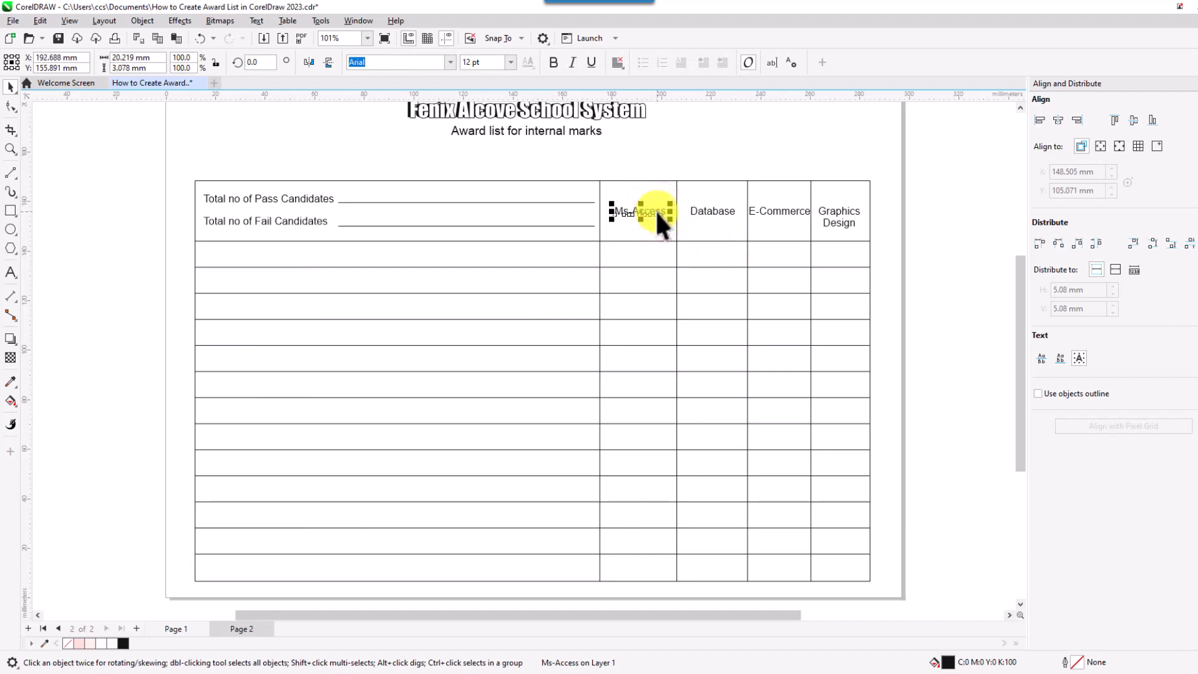
{"action": "left_click", "coordinate": [664, 152]}
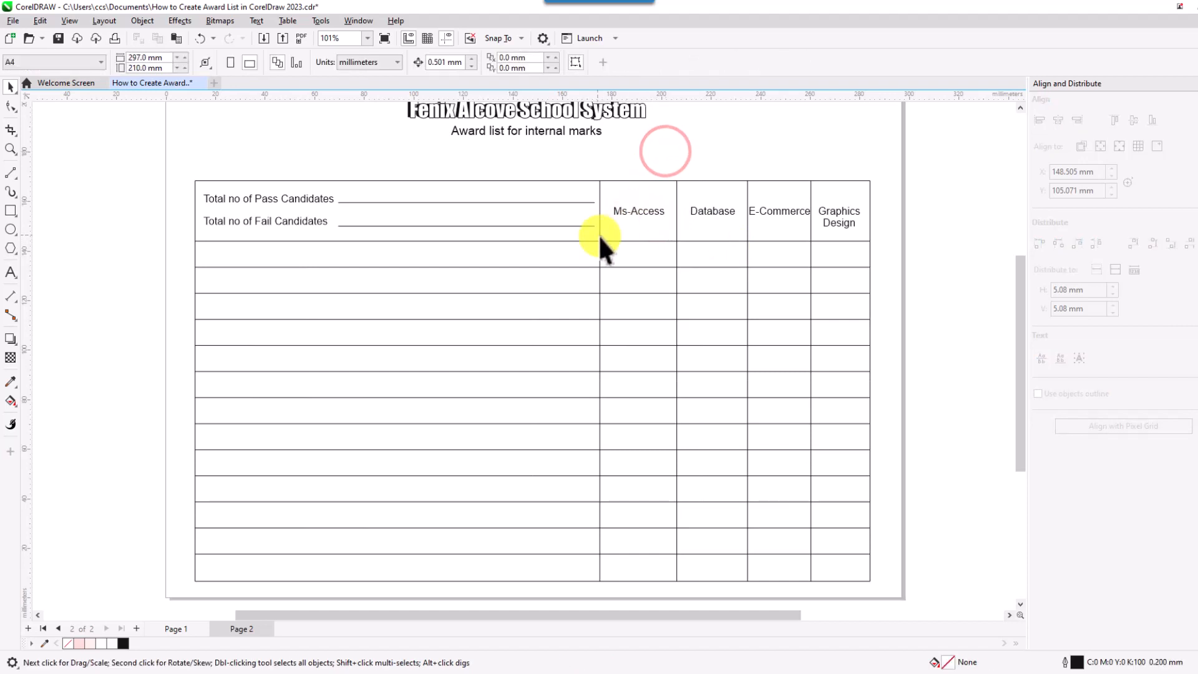
- Distribute the four subject-column dividers evenly so the columns have equal width
{"action": "left_click", "coordinate": [600, 235]}
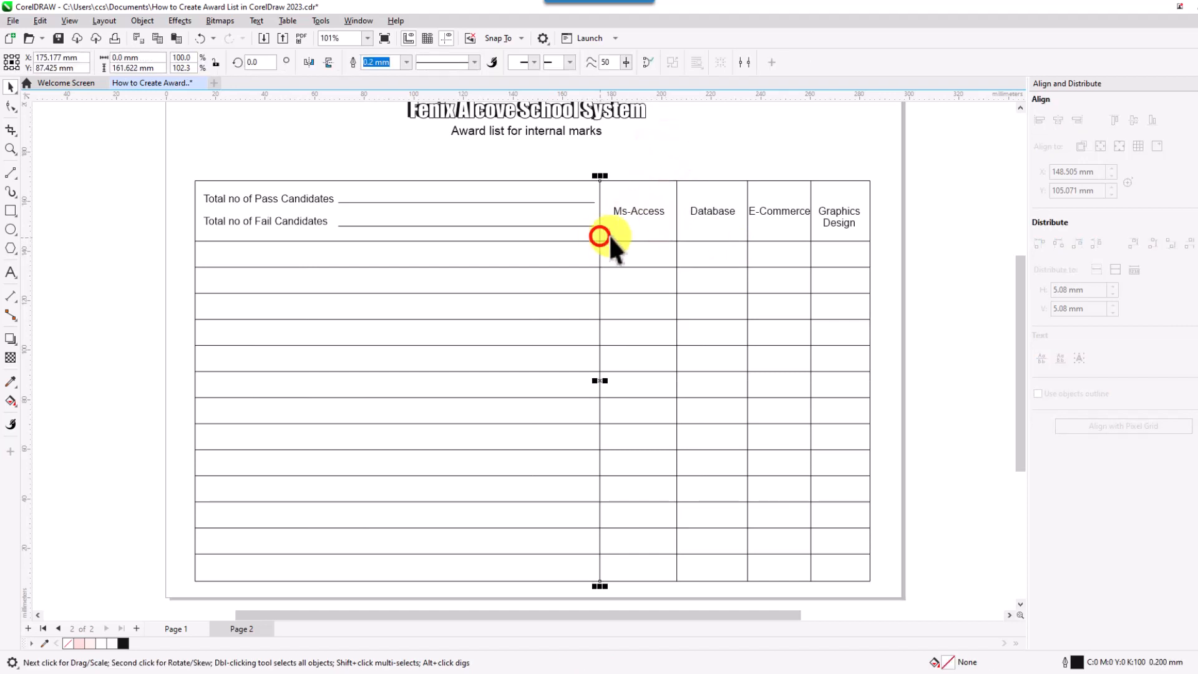
{"action": "left_click", "coordinate": [676, 233], "text": "shift"}
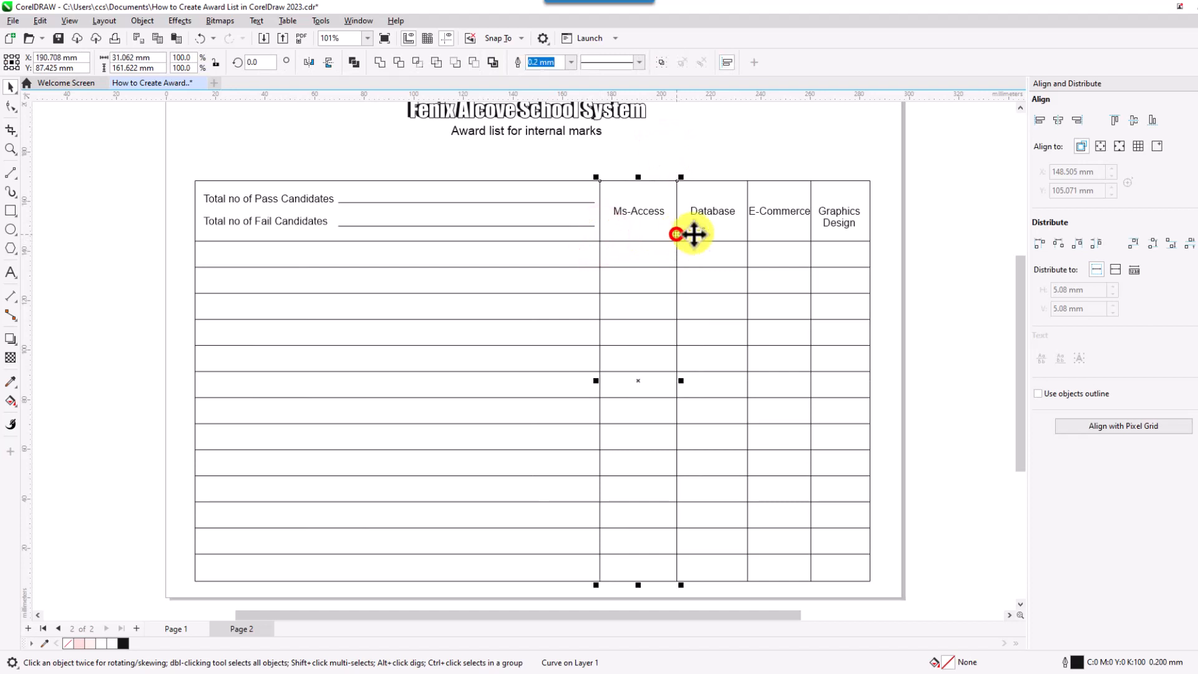
{"action": "left_click", "coordinate": [746, 227], "text": "shift"}
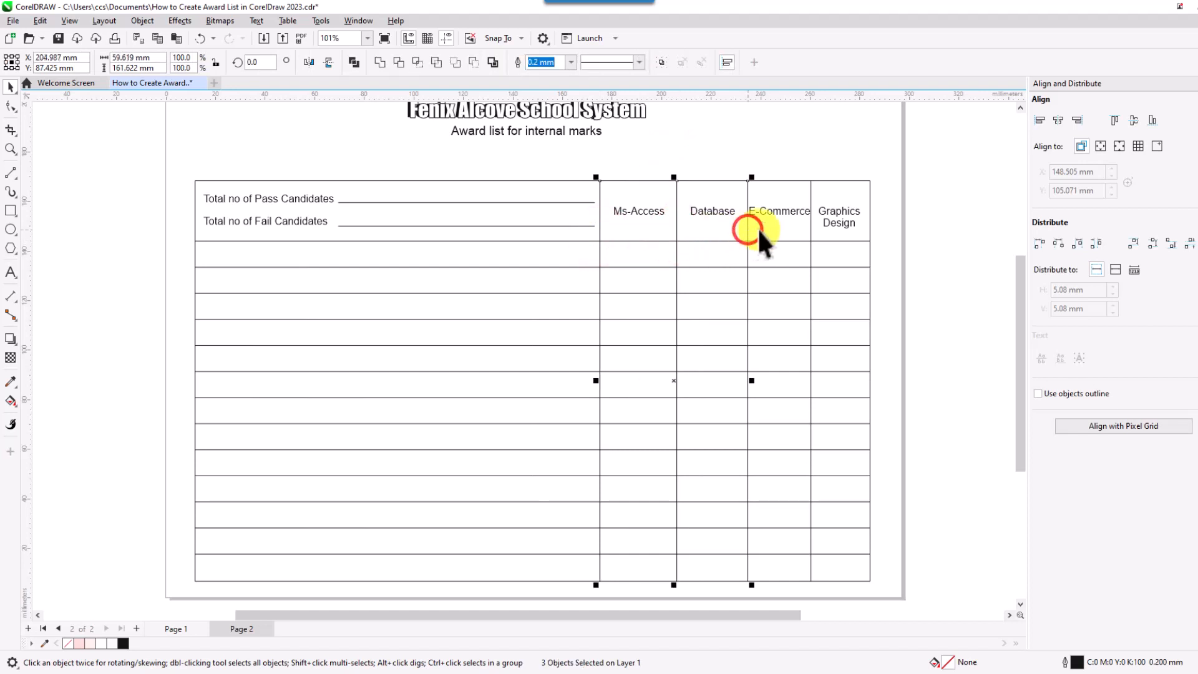
{"action": "left_click", "coordinate": [810, 227], "text": "shift"}
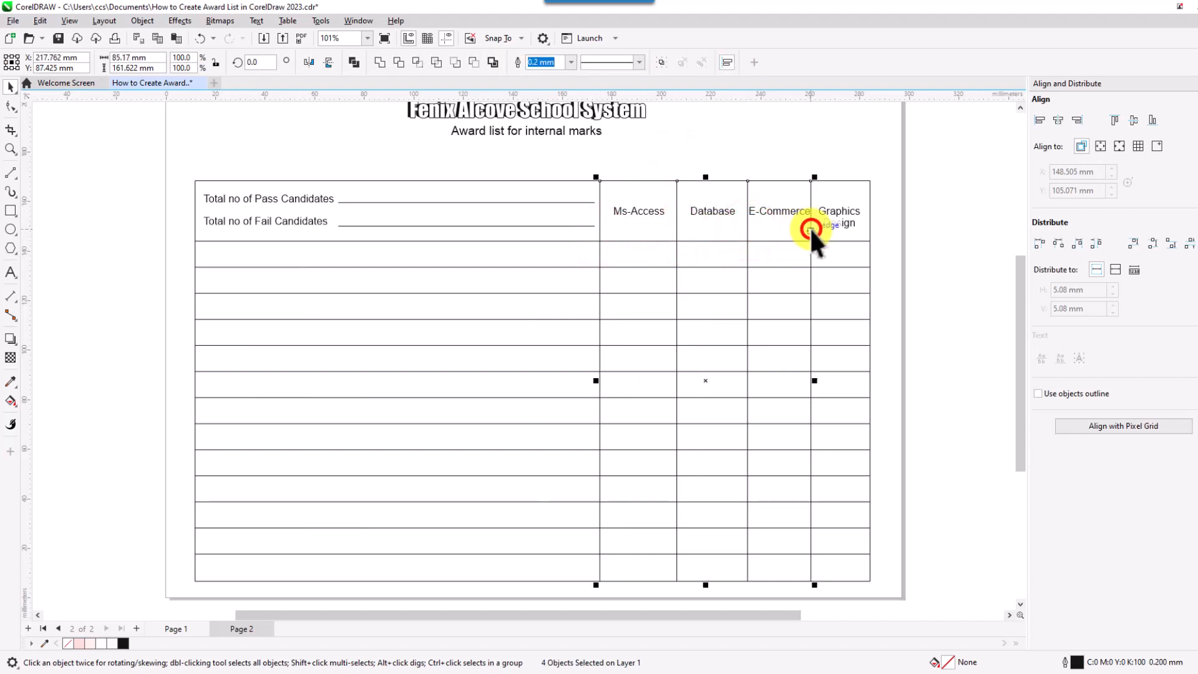
{"action": "left_click", "coordinate": [1097, 243]}
{"action": "left_click", "coordinate": [936, 292]}
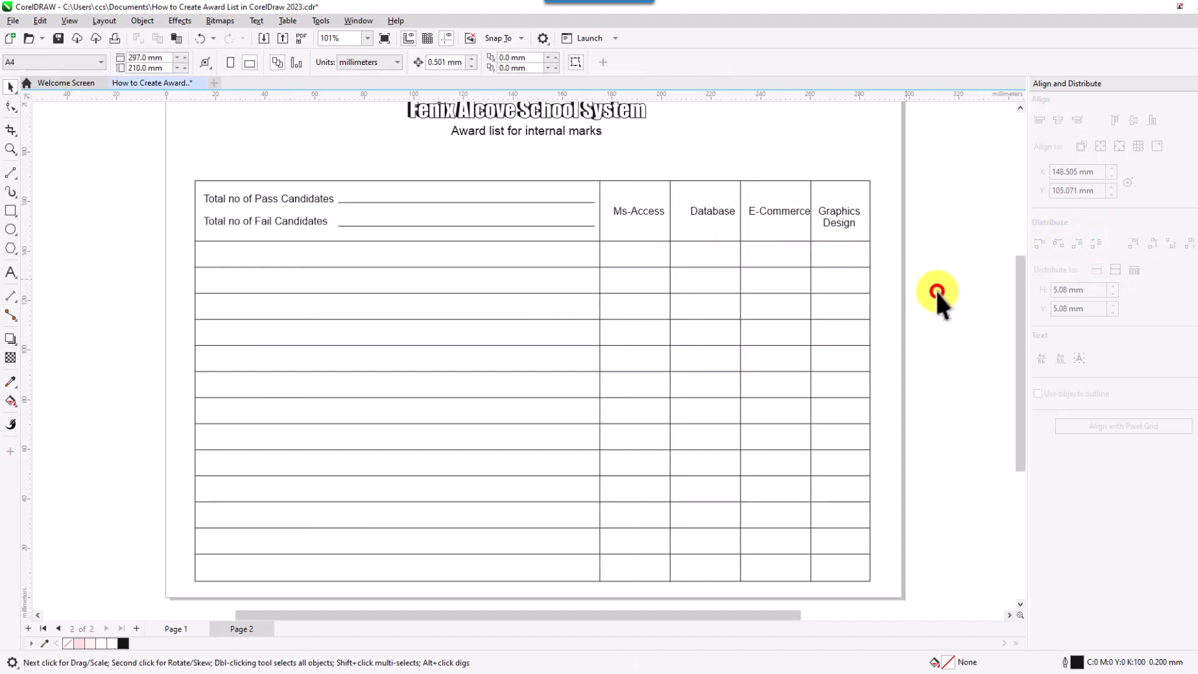
- Make the Ms-Access, Database, E-Commerce and Graphics Design headings bold
{"action": "left_click", "coordinate": [781, 213]}
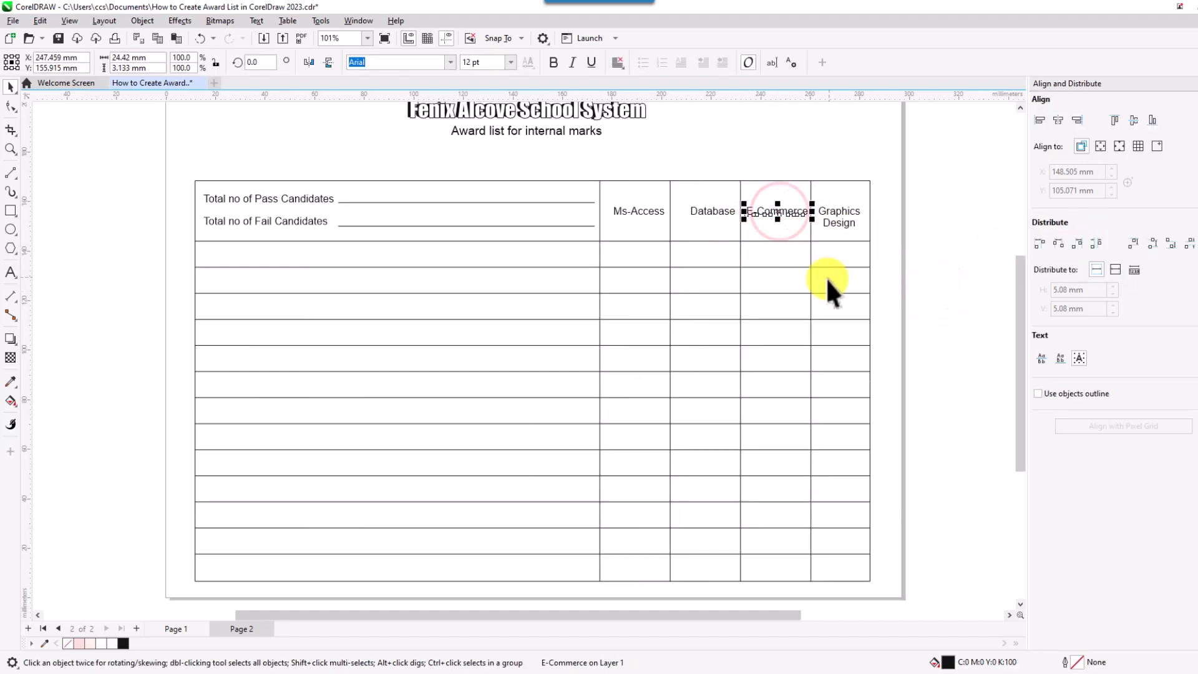
{"action": "left_click", "coordinate": [952, 291]}
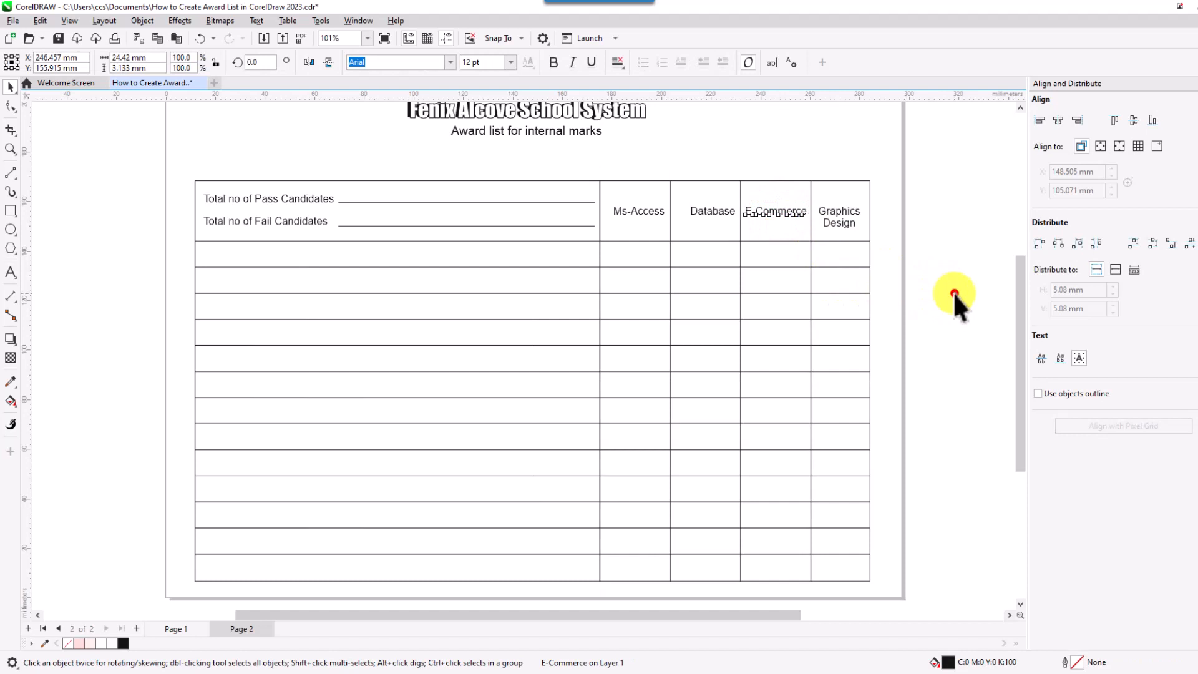
{"action": "left_click", "coordinate": [713, 208]}
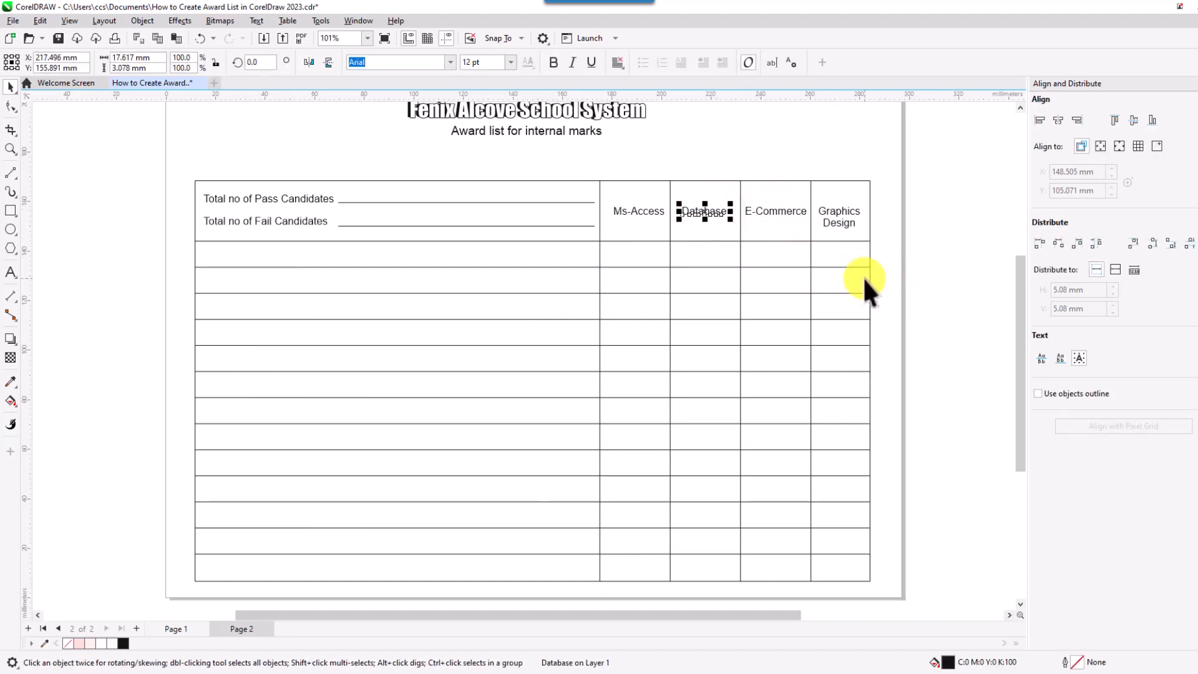
{"action": "left_click", "coordinate": [922, 295]}
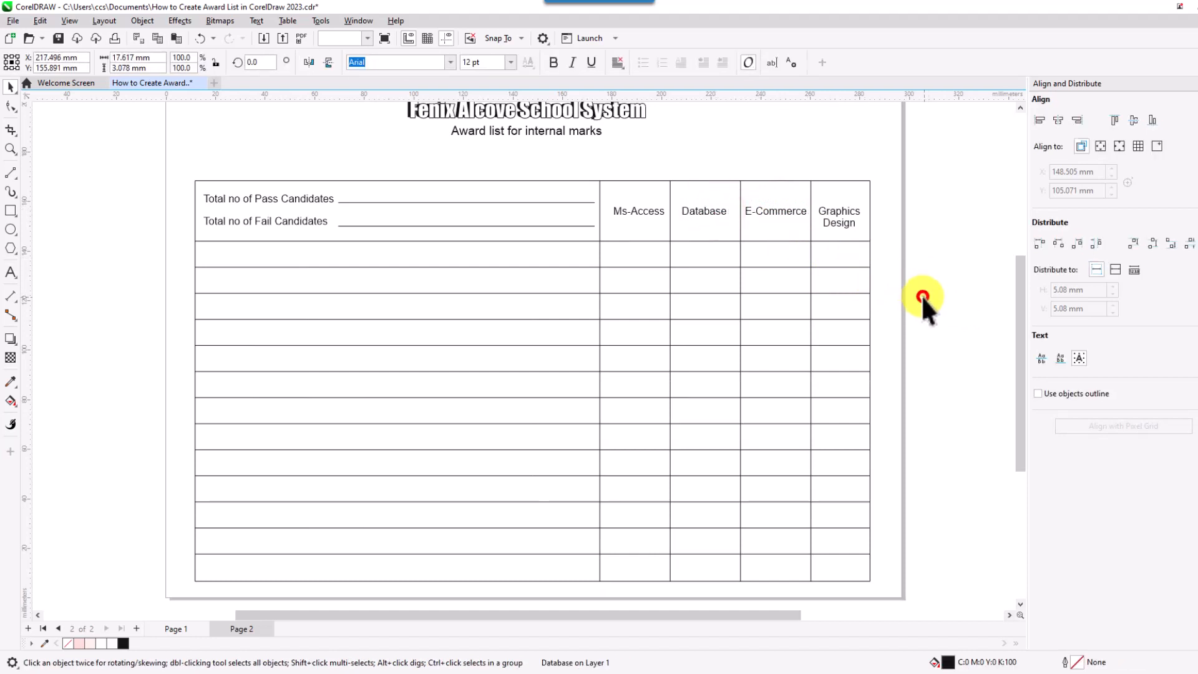
{"action": "left_click", "coordinate": [649, 211]}
{"action": "left_click", "coordinate": [702, 209], "text": "shift"}
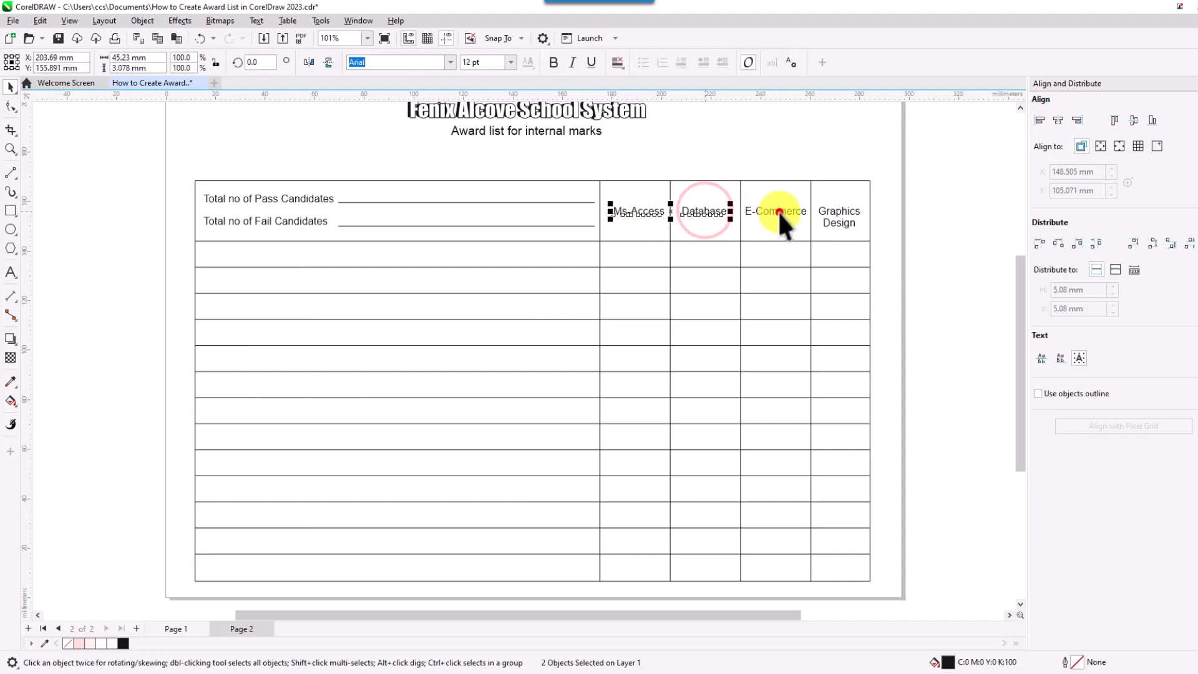
{"action": "left_click", "coordinate": [777, 211], "text": "shift"}
{"action": "left_click", "coordinate": [824, 215], "text": "shift"}
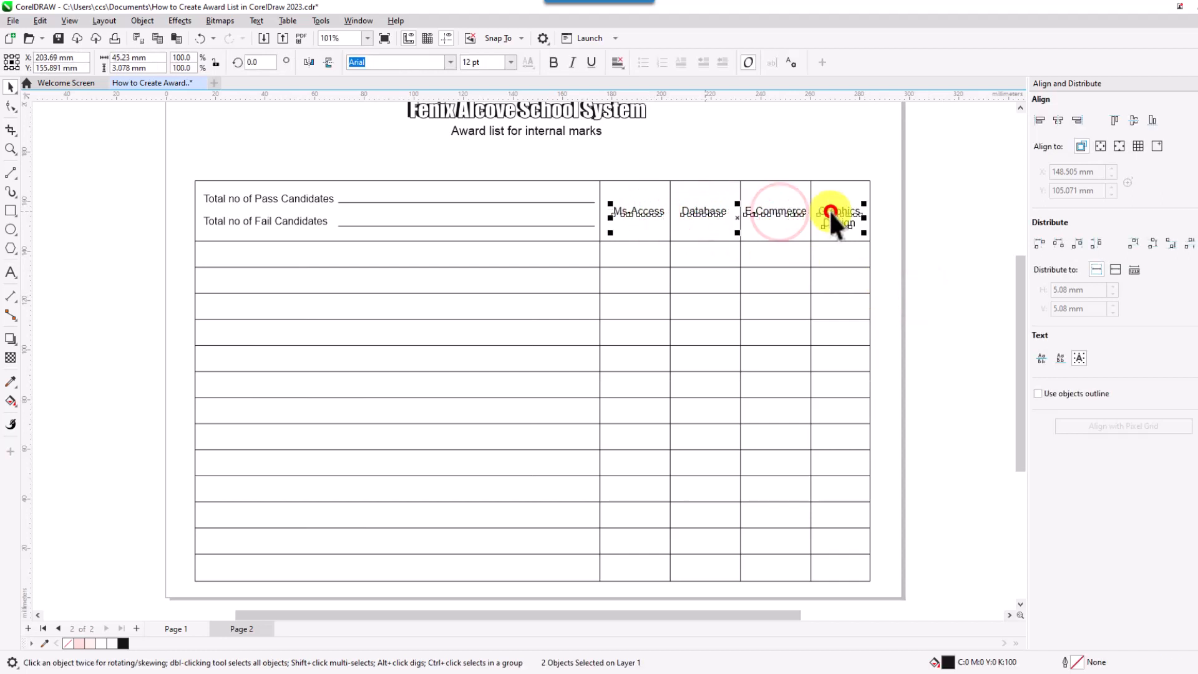
{"action": "left_click", "coordinate": [555, 62]}
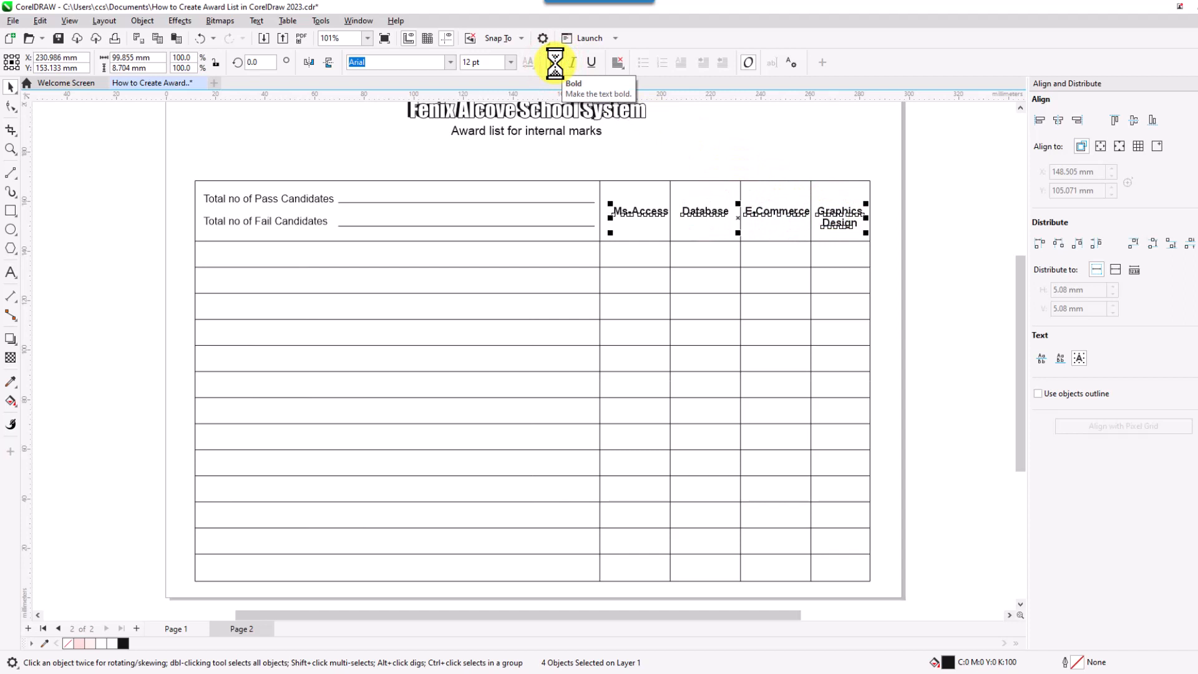
- Bold the Total no of Pass Candidates and Total no of Fail Candidates labels
{"action": "left_click", "coordinate": [317, 198]}
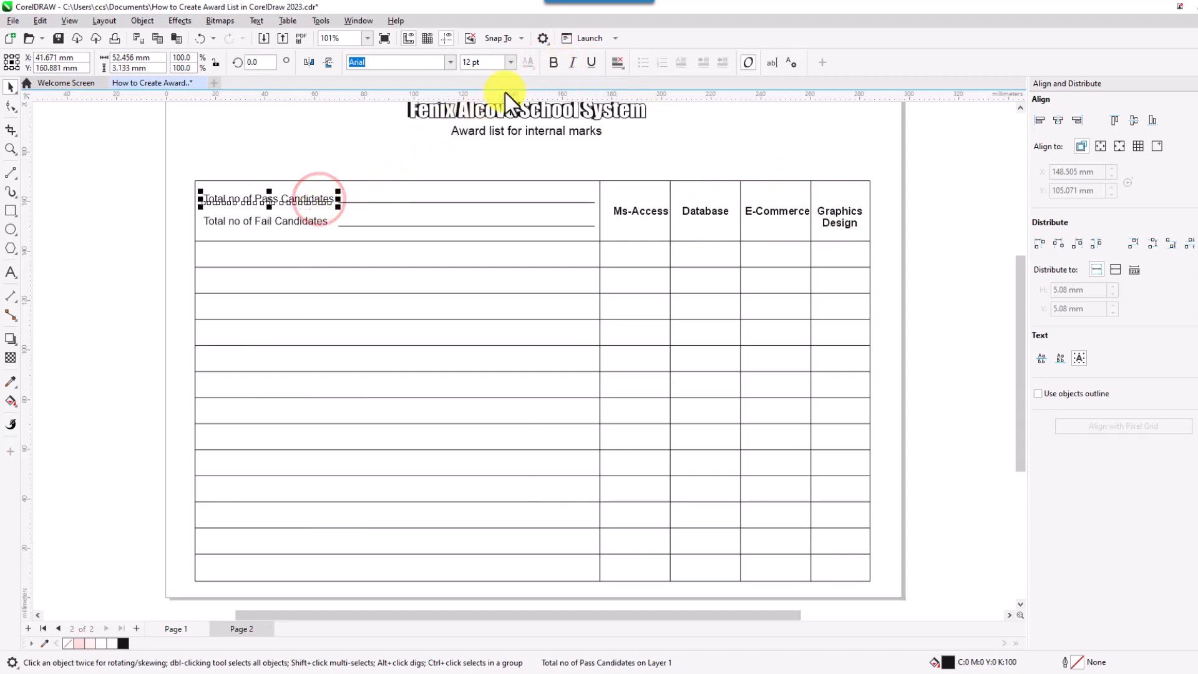
{"action": "left_click", "coordinate": [553, 63]}
{"action": "left_click", "coordinate": [249, 220]}
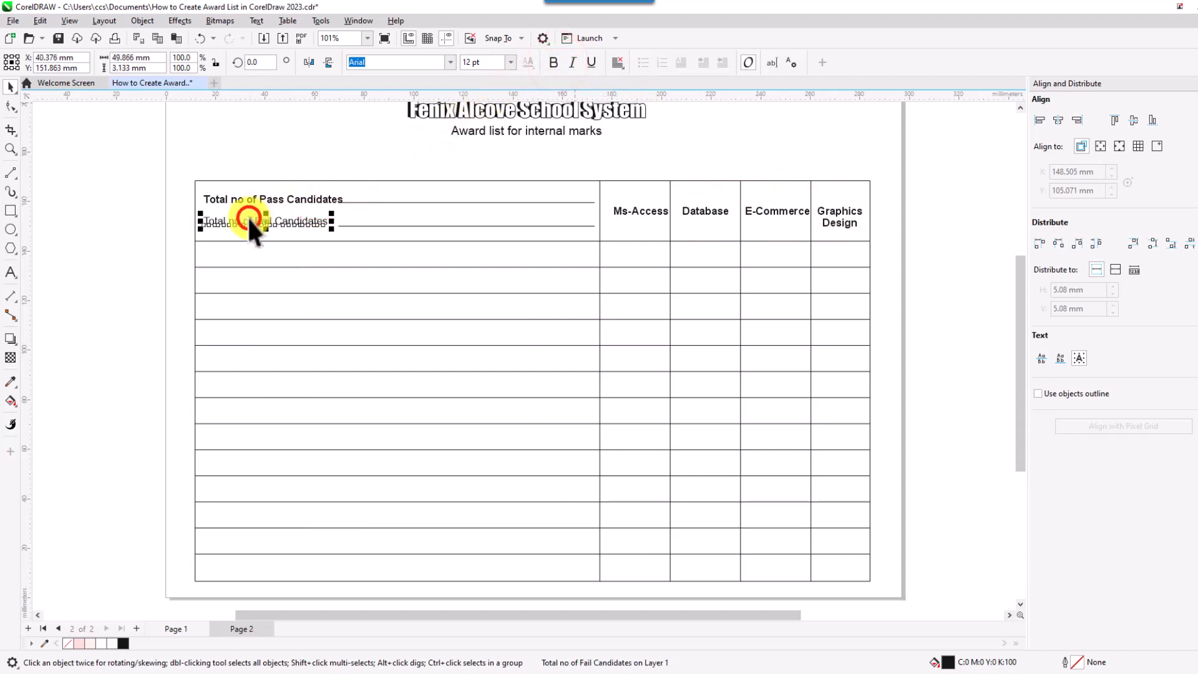
{"action": "left_click", "coordinate": [555, 62]}
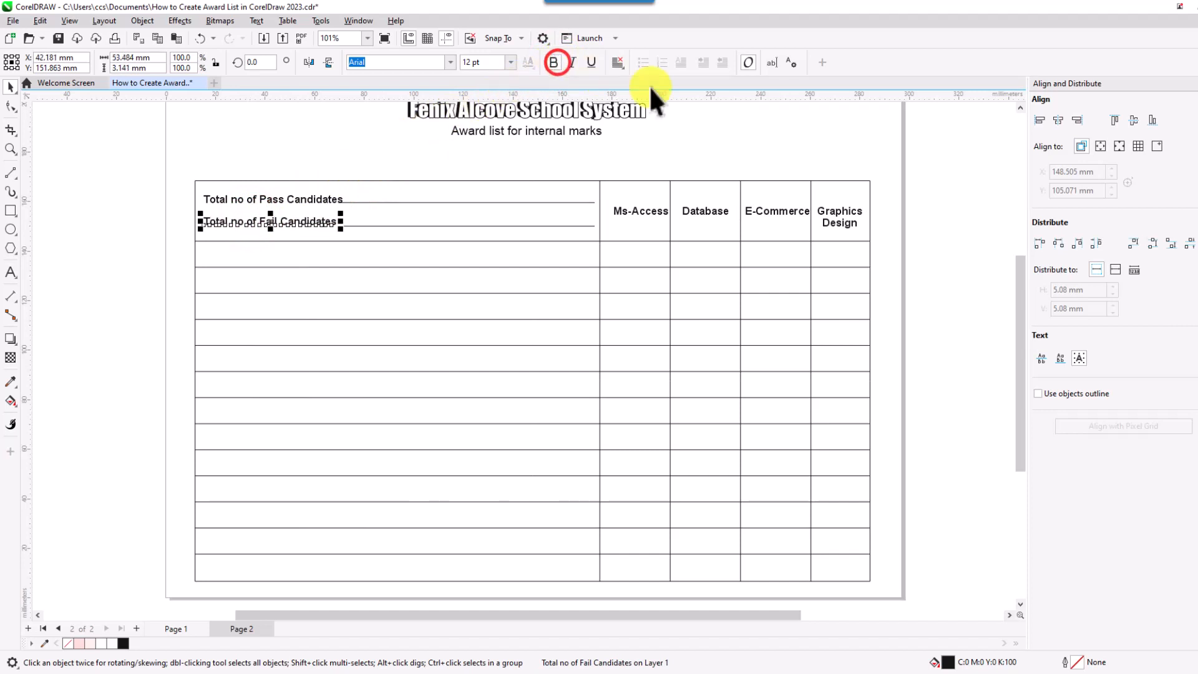
{"action": "left_click", "coordinate": [825, 133]}
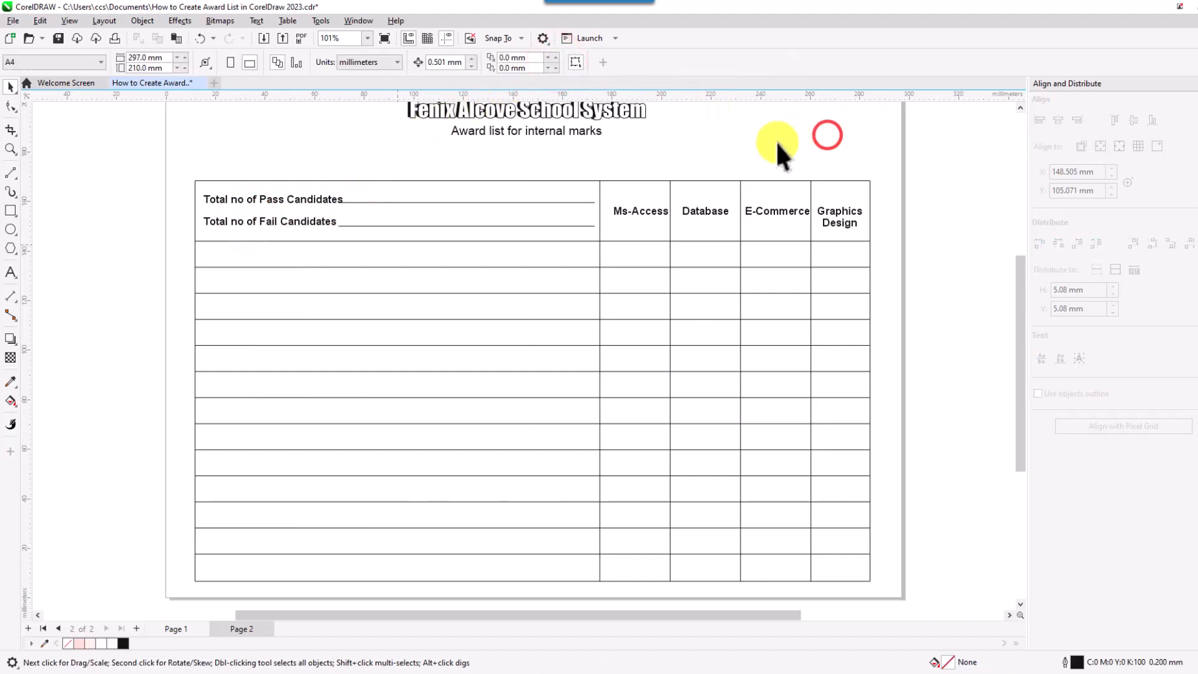
- Pull the Pass Candidates answer line's start in to just after the word Candidates
{"action": "left_click", "coordinate": [372, 201]}
{"action": "left_click_drag", "start_coordinate": [337, 202], "coordinate": [347, 202]}
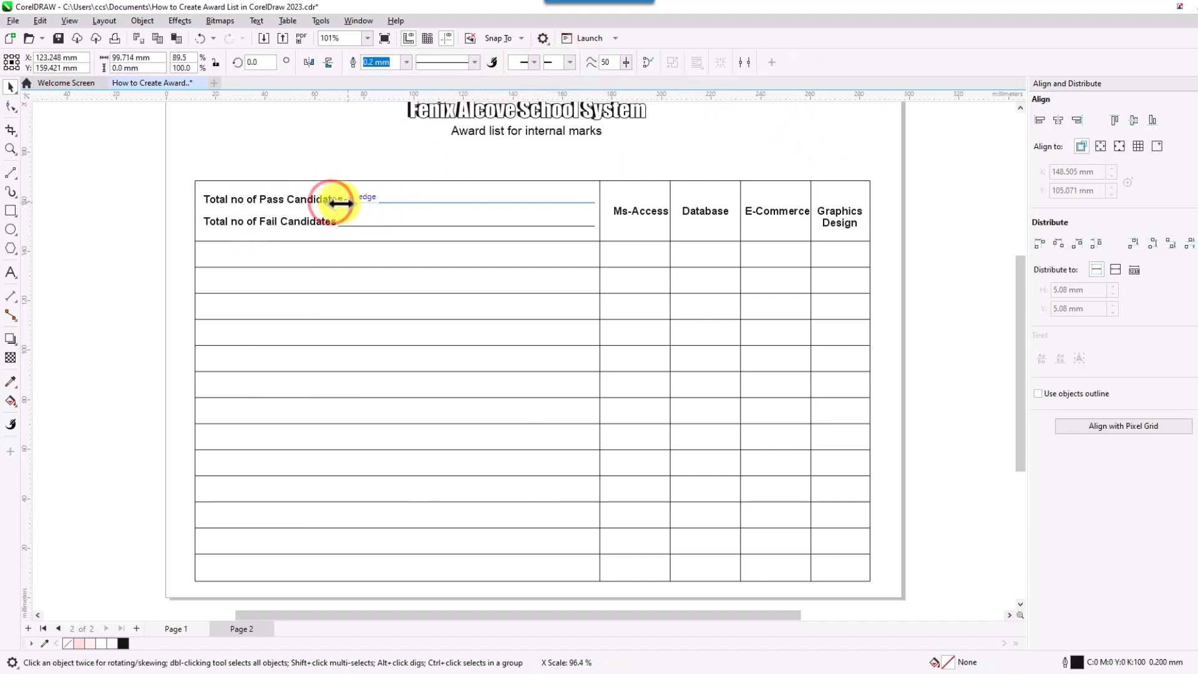
{"action": "left_click", "coordinate": [593, 153]}
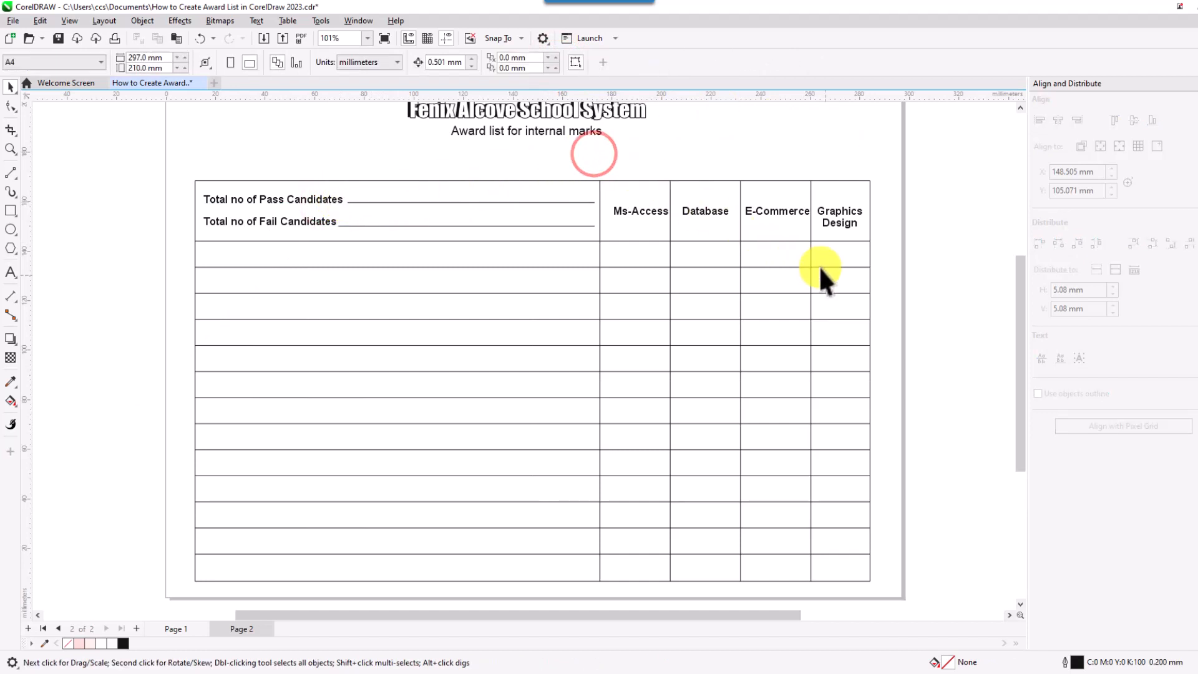
{"action": "scroll", "coordinate": [818, 264], "scroll_direction": "down", "scroll_amount": 1}
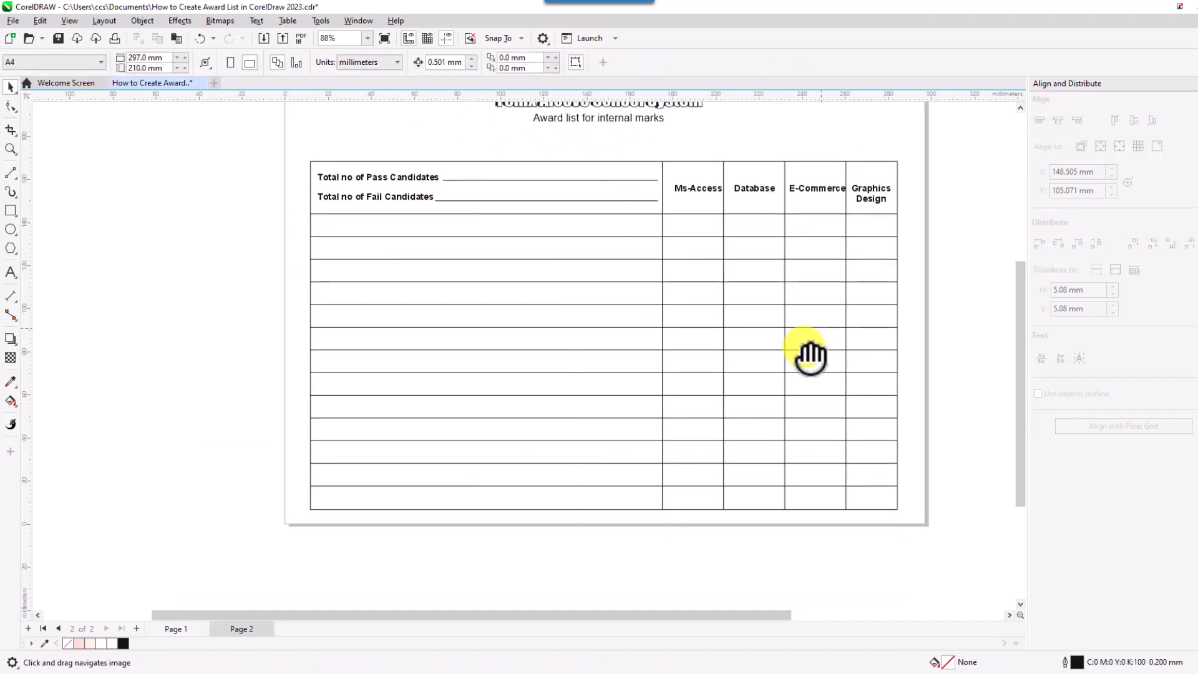
- Duplicate the Fail Candidates label down into the next two table rows
{"action": "left_click", "coordinate": [378, 196]}
{"action": "key", "text": "ctrl+c"}
{"action": "key", "text": "ctrl+v"}
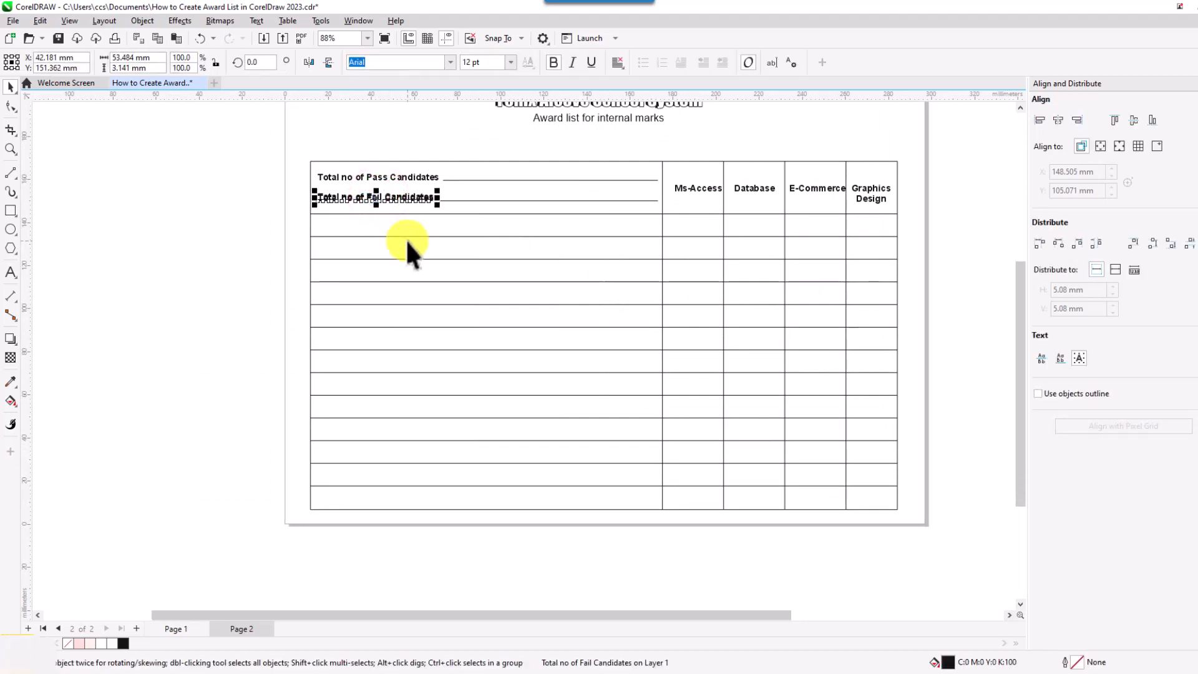
{"action": "key", "text": "Down"}
{"action": "key", "text": "Down"}
{"action": "key", "text": "Down"}
{"action": "key", "text": "Down"}
{"action": "key", "text": "Down"}
{"action": "key", "text": "Down"}
{"action": "key", "text": "Down"}
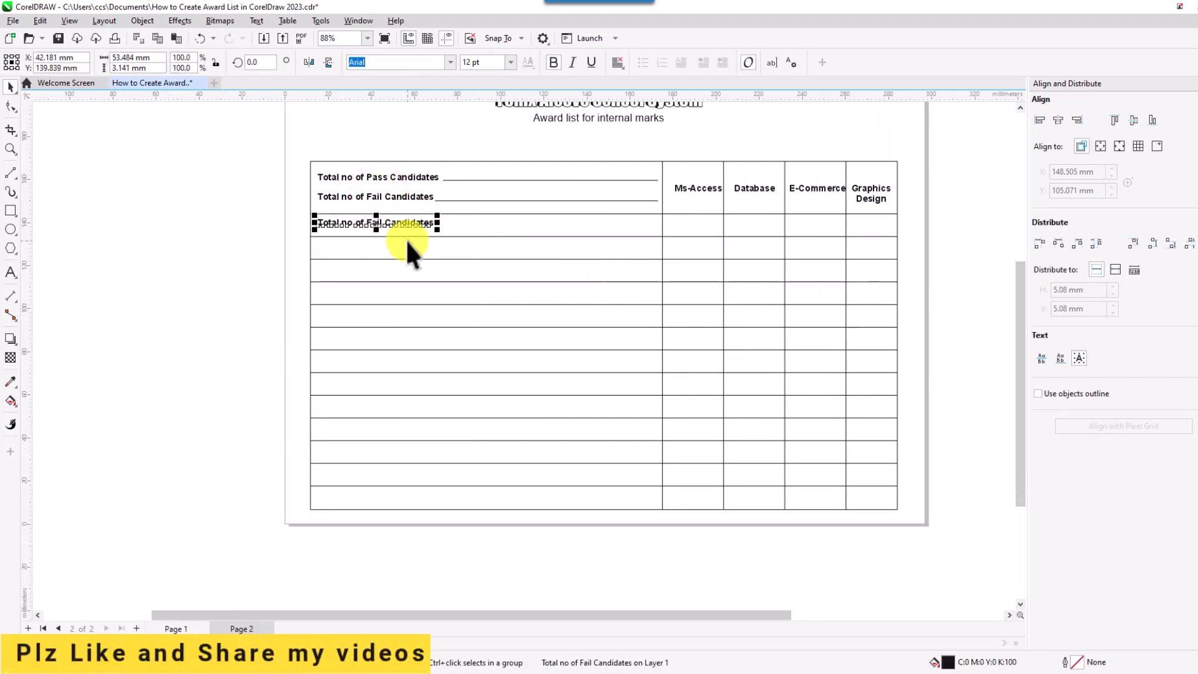
{"action": "key", "text": "ctrl+c"}
{"action": "key", "text": "ctrl+v"}
{"action": "key", "text": "Down"}
{"action": "key", "text": "Down"}
{"action": "key", "text": "Down"}
{"action": "key", "text": "Down"}
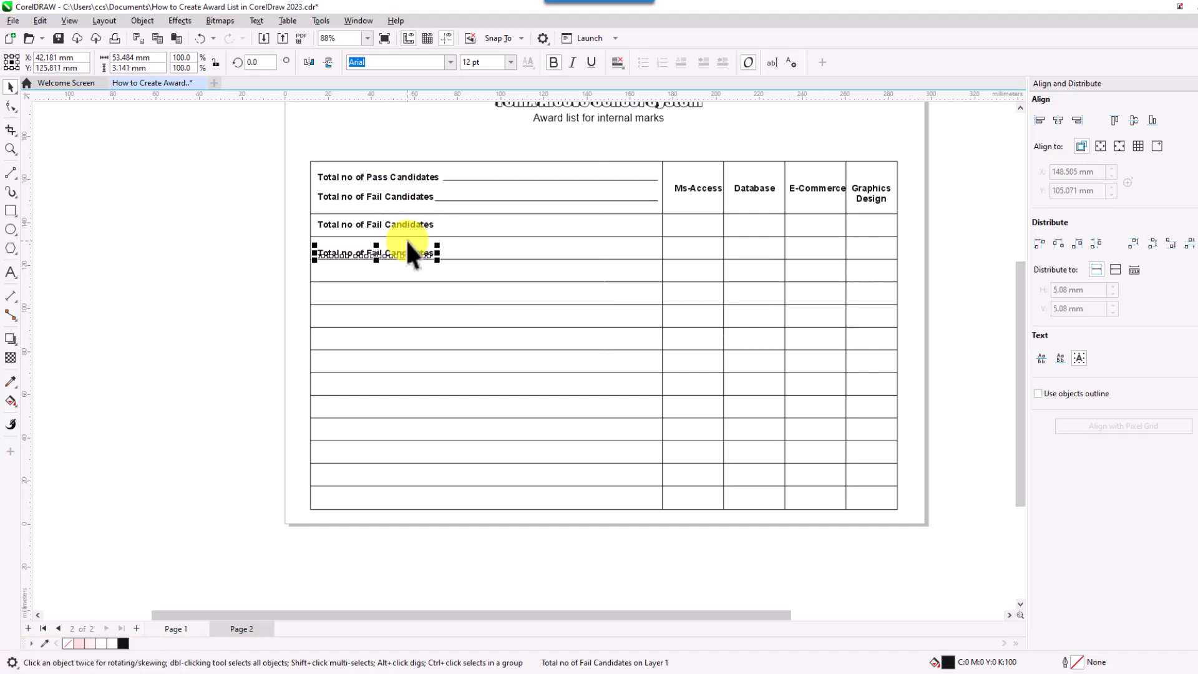
- Edit the third-row copy to read Total Marks
{"action": "left_click", "coordinate": [403, 223]}
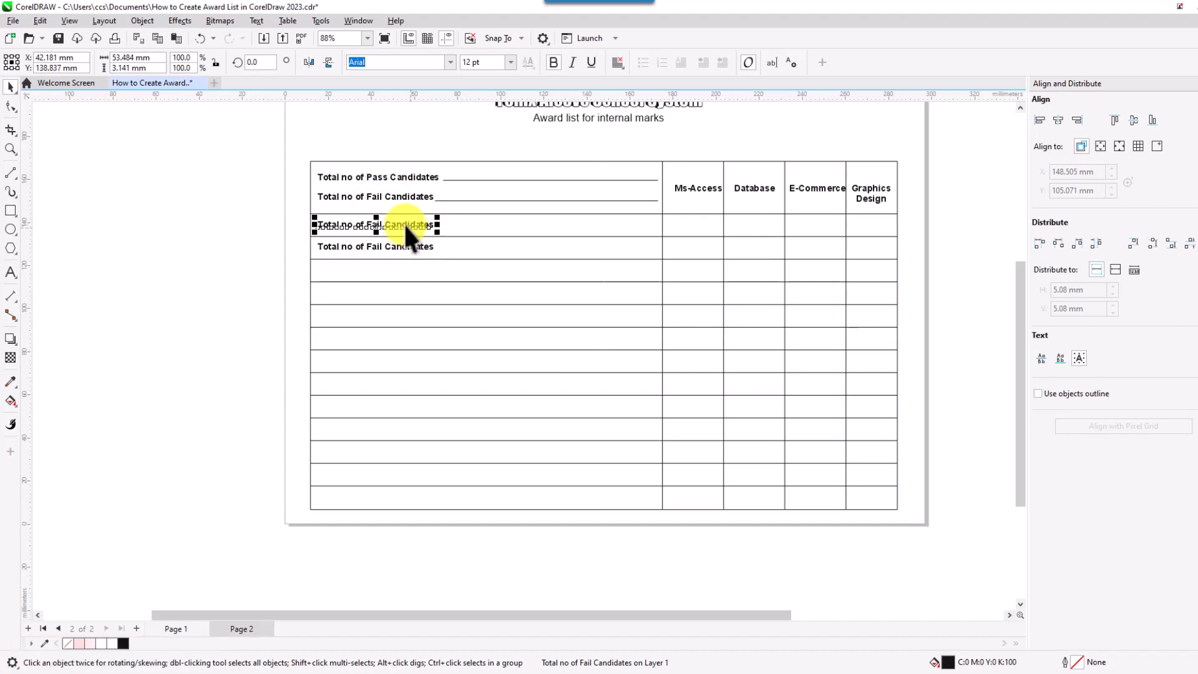
{"action": "left_click", "coordinate": [181, 631]}
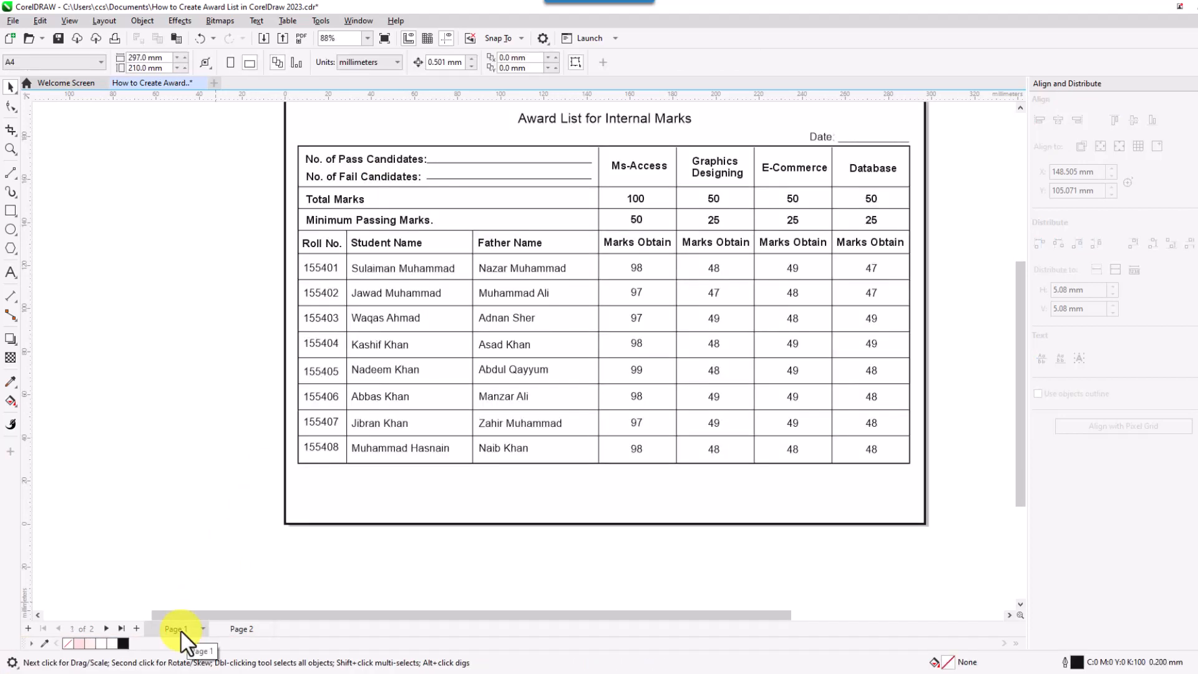
{"action": "left_click", "coordinate": [242, 629]}
{"action": "left_click", "coordinate": [403, 225]}
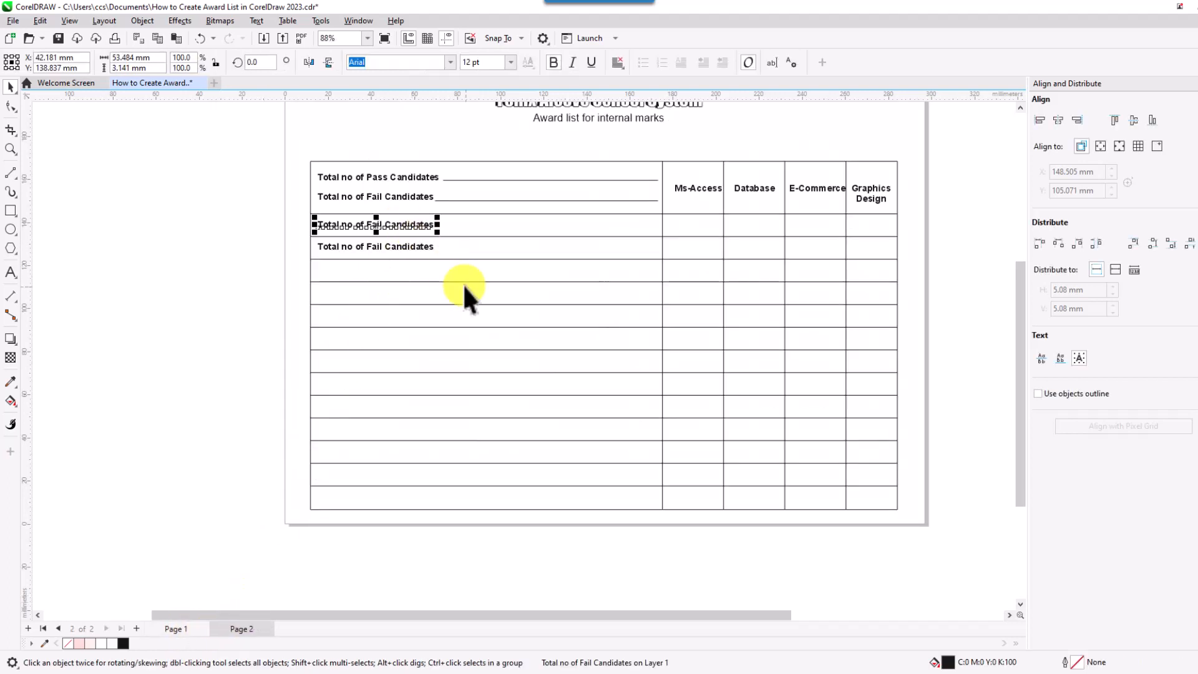
{"action": "key", "text": "F8"}
{"action": "key", "text": "BackSpace"}
{"action": "key", "text": "BackSpace"}
{"action": "key", "text": "BackSpace"}
{"action": "key", "text": "BackSpace"}
{"action": "key", "text": "BackSpace"}
{"action": "key", "text": "BackSpace"}
{"action": "key", "text": "BackSpace"}
{"action": "key", "text": "BackSpace"}
{"action": "key", "text": "BackSpace"}
{"action": "key", "text": "BackSpace"}
{"action": "key", "text": "BackSpace"}
{"action": "key", "text": "BackSpace"}
{"action": "key", "text": "BackSpace"}
{"action": "key", "text": "BackSpace"}
{"action": "key", "text": "BackSpace"}
{"action": "key", "text": "BackSpace"}
{"action": "key", "text": "BackSpace"}
{"action": "key", "text": "BackSpace"}
{"action": "key", "text": "BackSpace"}
{"action": "key", "text": "BackSpace"}
{"action": "key", "text": "BackSpace"}
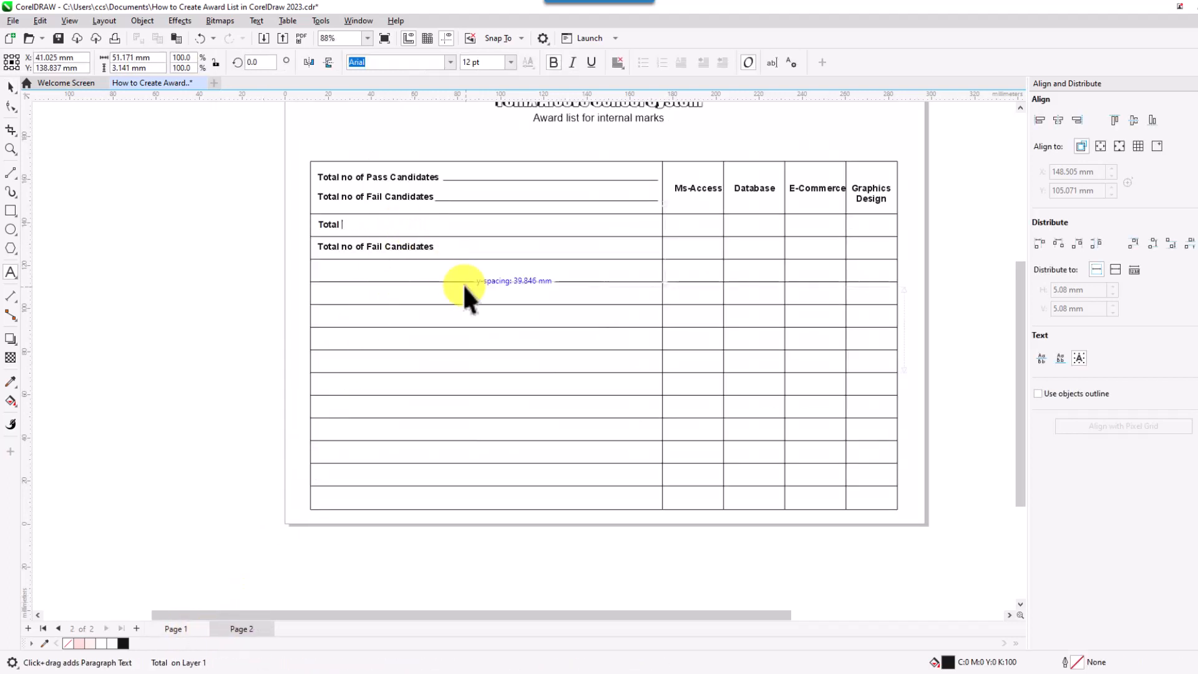
{"action": "type", "text": "Marks"}
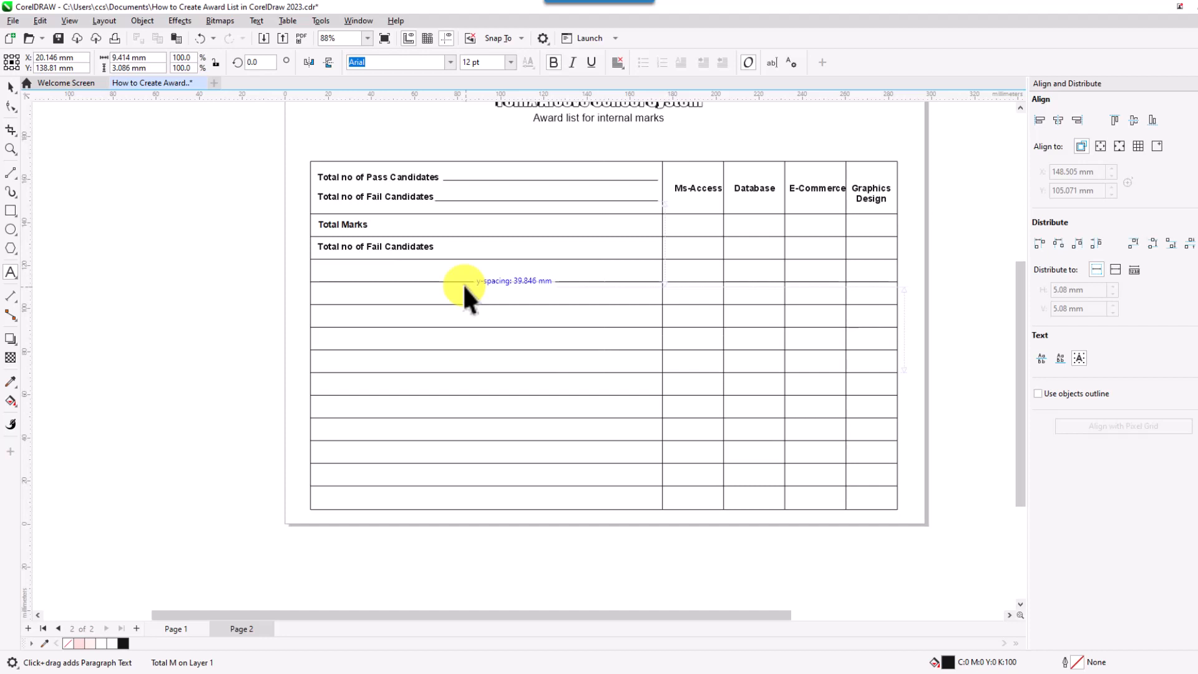
- Change the fourth-row copy to read Minimum Passing Marks
{"action": "left_click", "coordinate": [430, 246]}
{"action": "key", "text": "BackSpace"}
{"action": "key", "text": "BackSpace"}
{"action": "key", "text": "BackSpace"}
{"action": "key", "text": "BackSpace"}
{"action": "key", "text": "BackSpace"}
{"action": "key", "text": "BackSpace"}
{"action": "key", "text": "BackSpace"}
{"action": "key", "text": "BackSpace"}
{"action": "key", "text": "BackSpace"}
{"action": "key", "text": "BackSpace"}
{"action": "key", "text": "BackSpace"}
{"action": "key", "text": "BackSpace"}
{"action": "key", "text": "BackSpace"}
{"action": "key", "text": "BackSpace"}
{"action": "key", "text": "BackSpace"}
{"action": "key", "text": "BackSpace"}
{"action": "key", "text": "BackSpace"}
{"action": "key", "text": "BackSpace"}
{"action": "key", "text": "BackSpace"}
{"action": "key", "text": "BackSpace"}
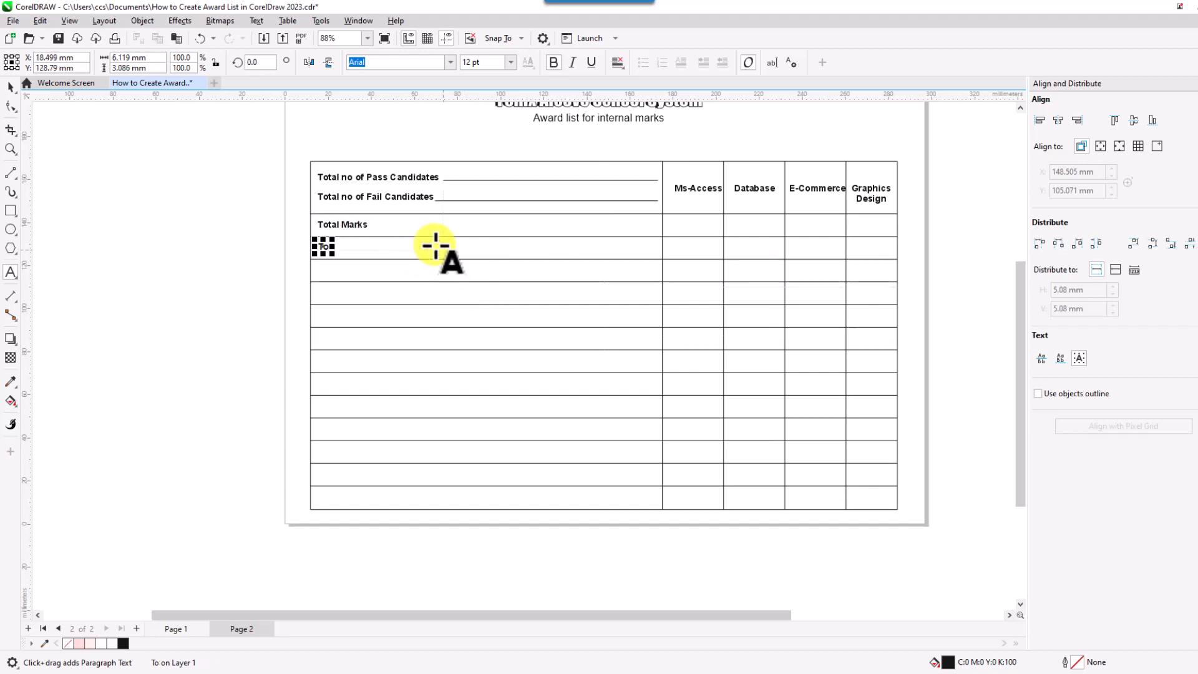
{"action": "key", "text": "BackSpace"}
{"action": "key", "text": "BackSpace"}
{"action": "type", "text": "Passing Marks"}
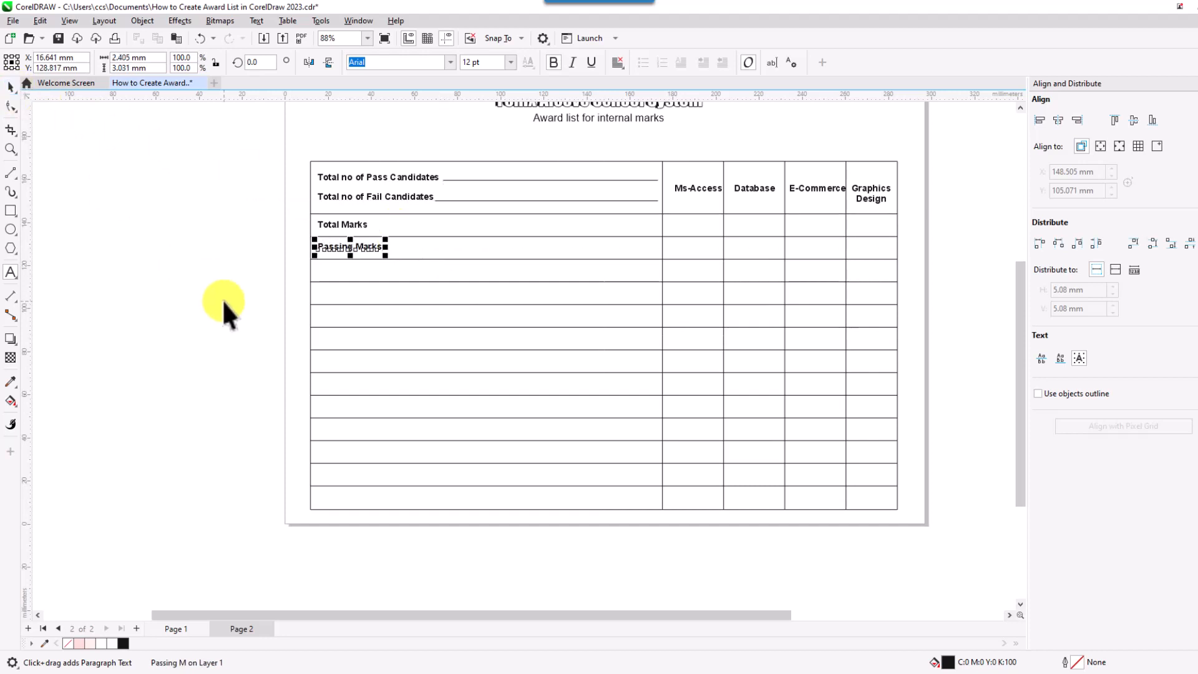
{"action": "left_click", "coordinate": [223, 301]}
{"action": "left_click", "coordinate": [167, 632]}
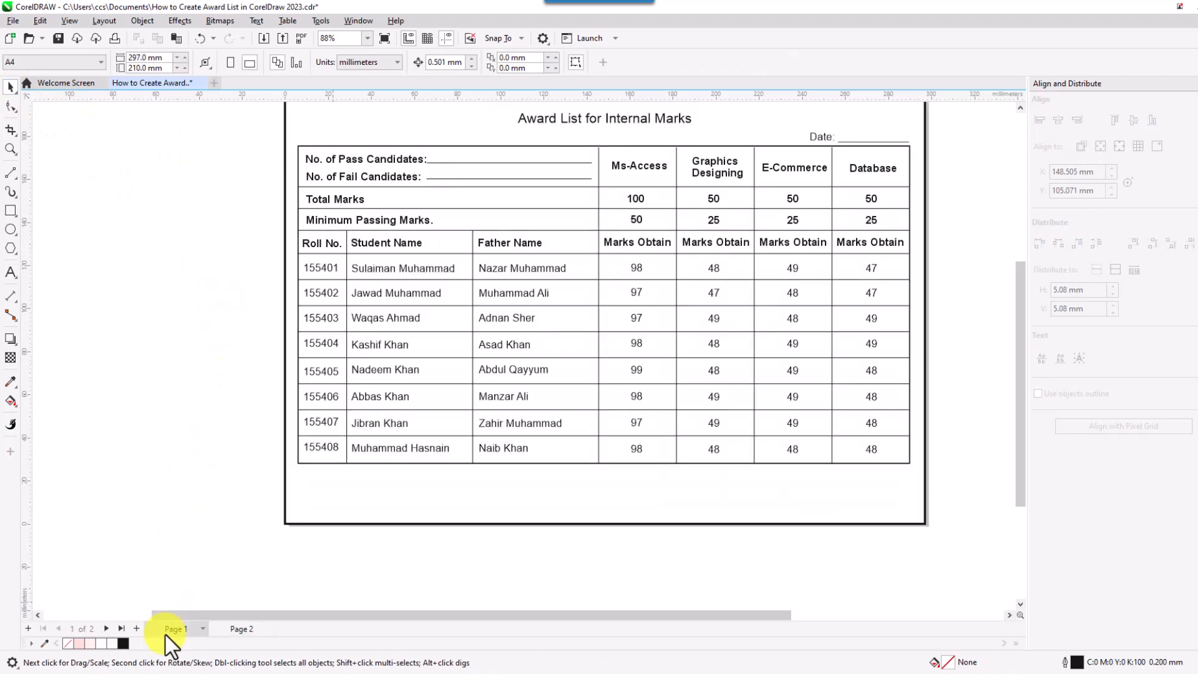
{"action": "left_click", "coordinate": [234, 628]}
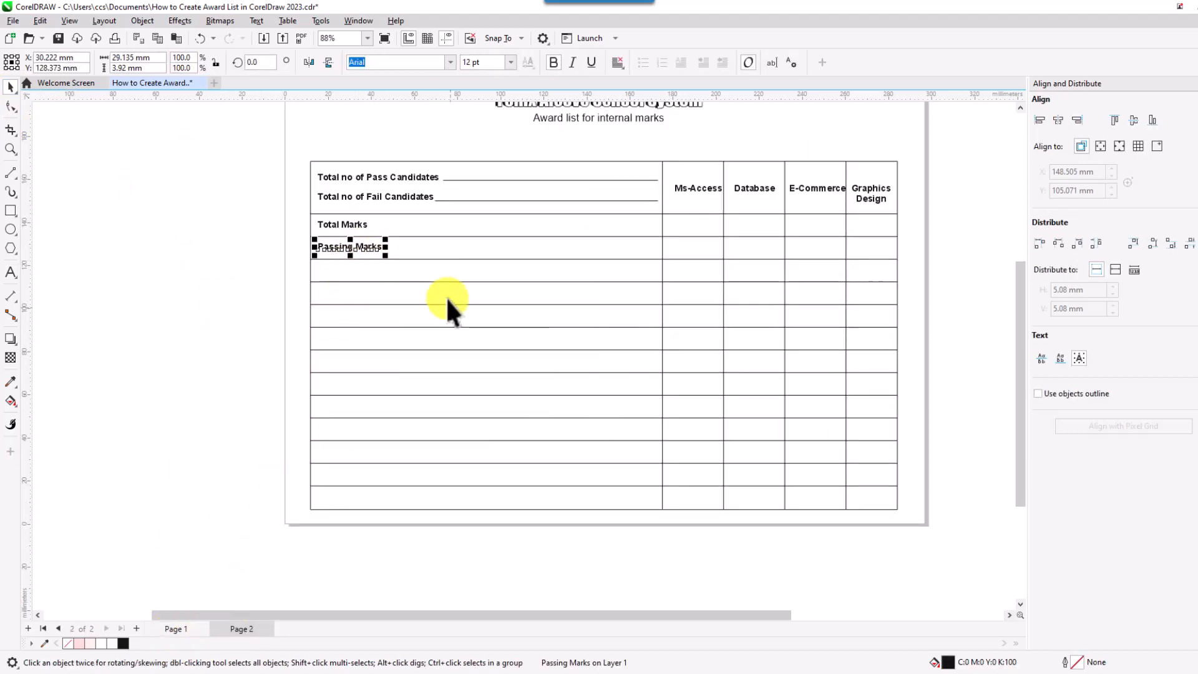
{"action": "key", "text": "F8"}
{"action": "type", "text": "Minimum"}
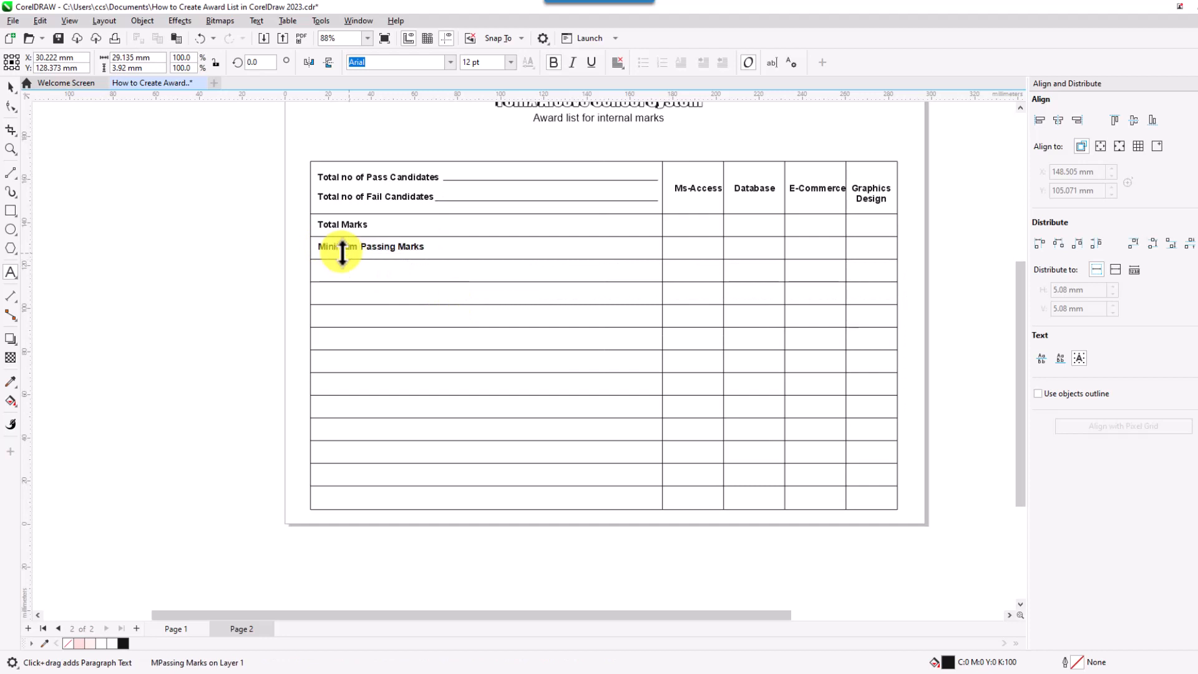
{"action": "left_click", "coordinate": [11, 86]}
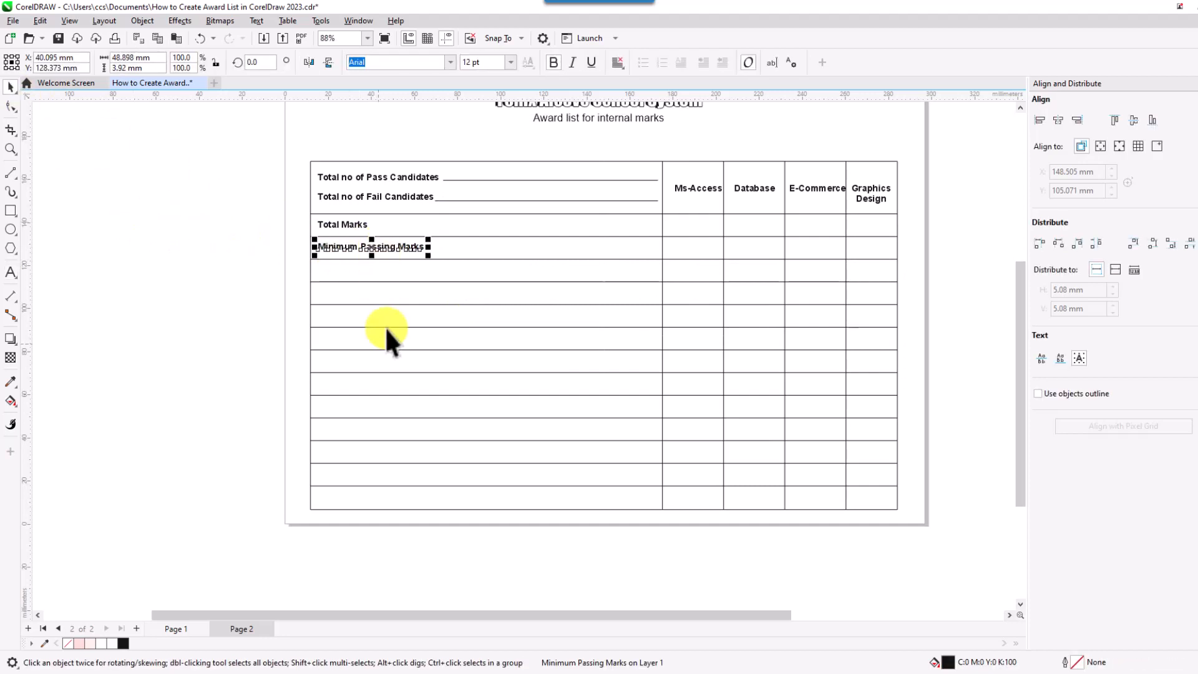
{"action": "left_click", "coordinate": [237, 323]}
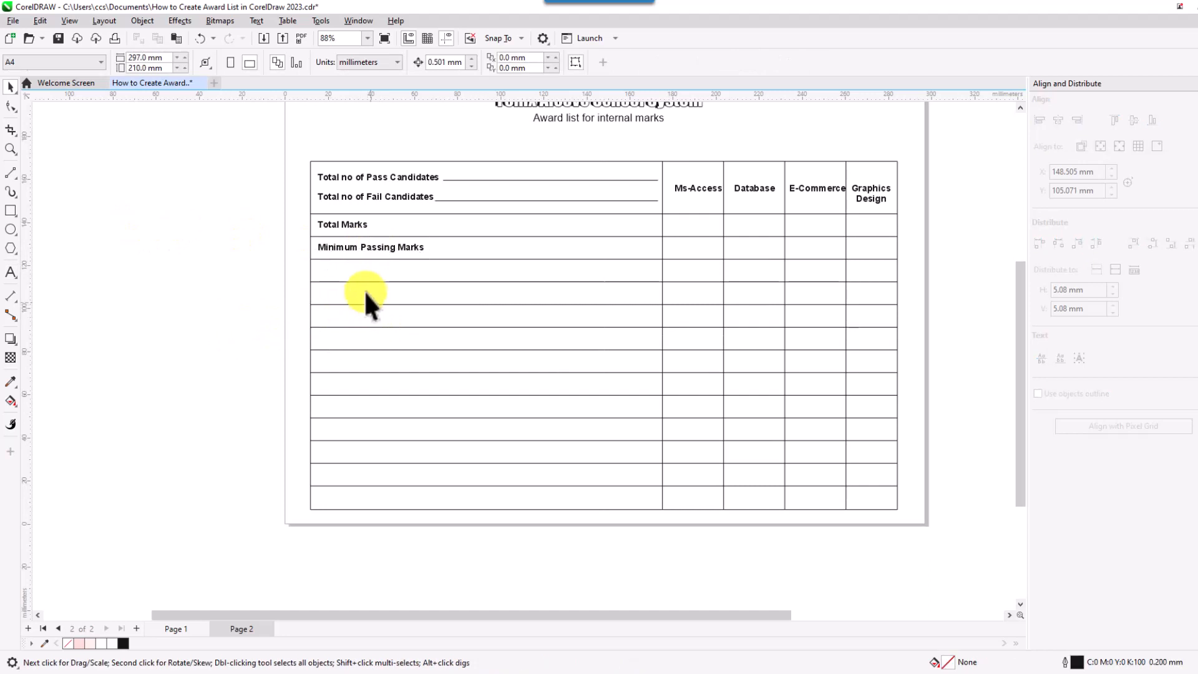
{"action": "left_click", "coordinate": [353, 223]}
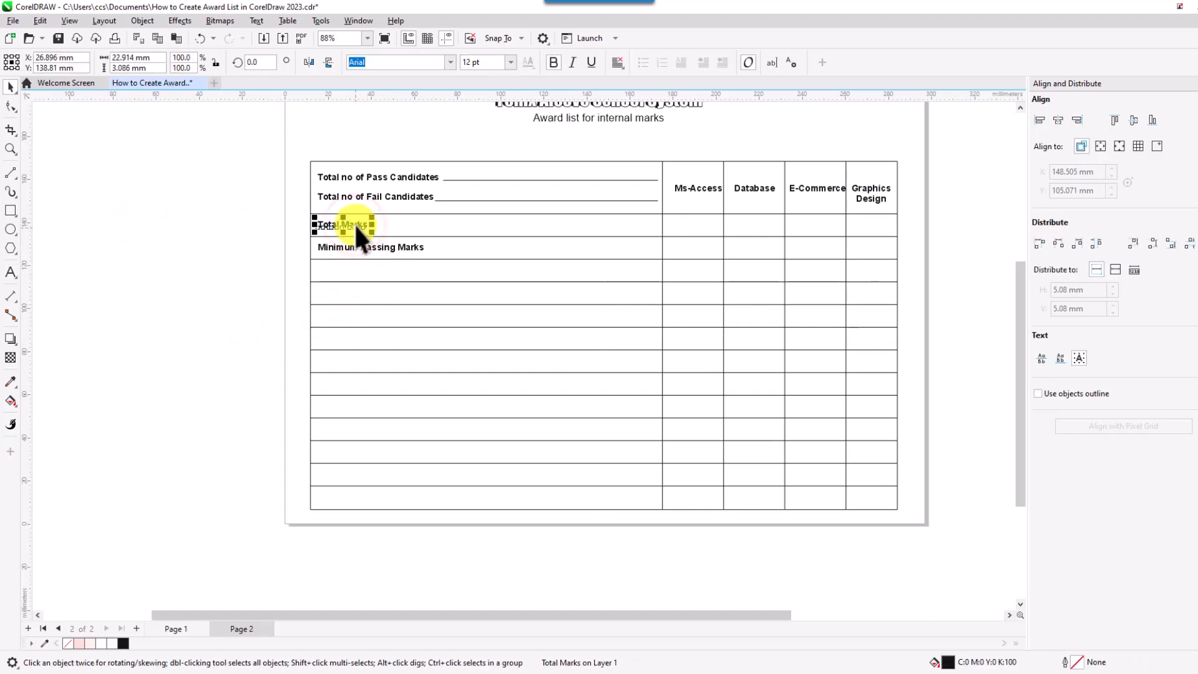
- Copy the Total Marks label into the Ms-Access cell and retype it as 100
{"action": "left_click_drag", "start_coordinate": [357, 226], "coordinate": [705, 224]}
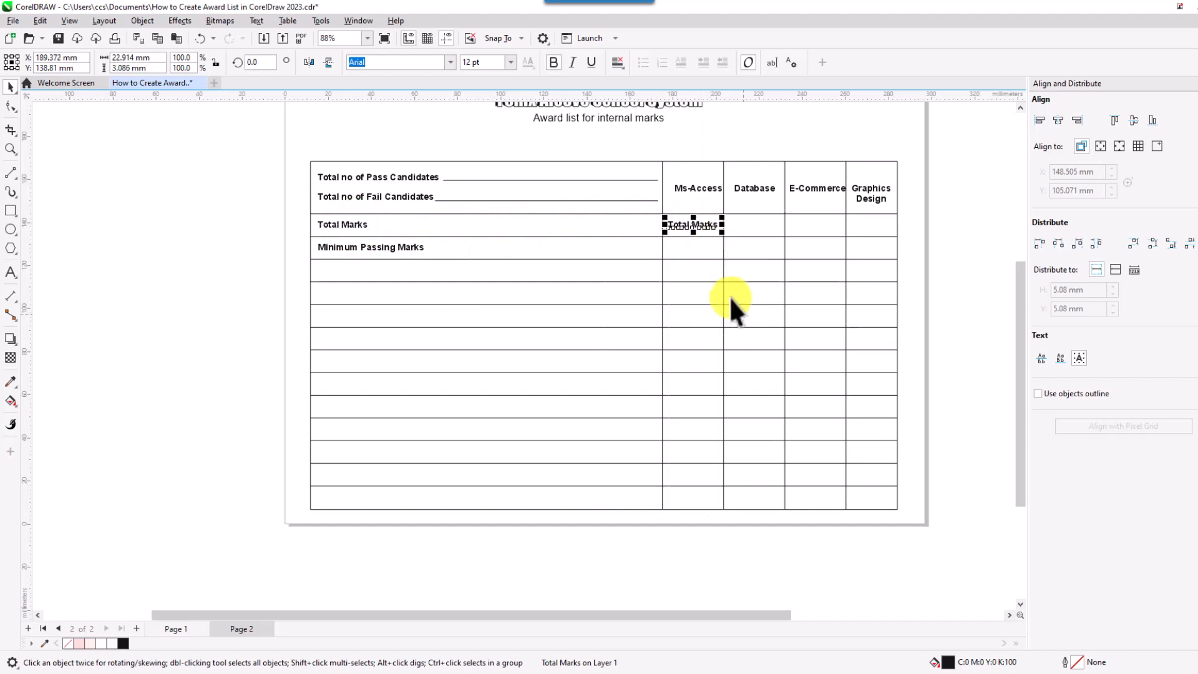
{"action": "key", "text": "F8"}
{"action": "key", "text": "BackSpace"}
{"action": "key", "text": "BackSpace"}
{"action": "key", "text": "BackSpace"}
{"action": "key", "text": "BackSpace"}
{"action": "key", "text": "BackSpace"}
{"action": "key", "text": "BackSpace"}
{"action": "key", "text": "BackSpace"}
{"action": "key", "text": "BackSpace"}
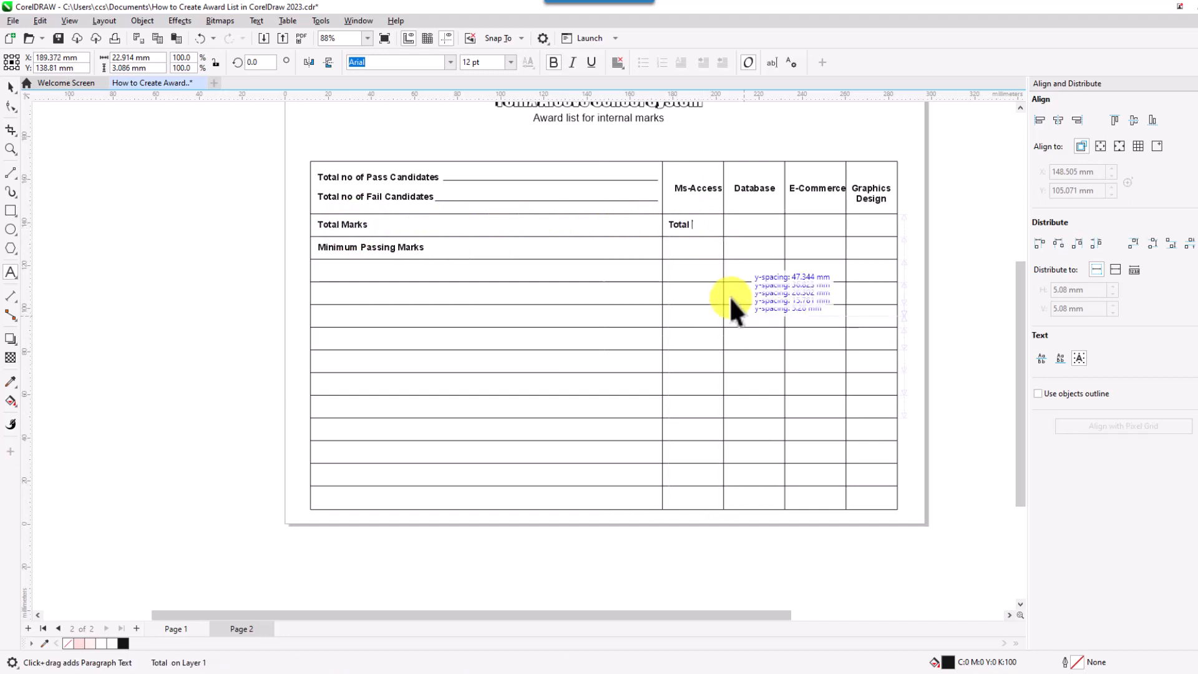
{"action": "key", "text": "BackSpace"}
{"action": "key", "text": "BackSpace"}
{"action": "key", "text": "BackSpace"}
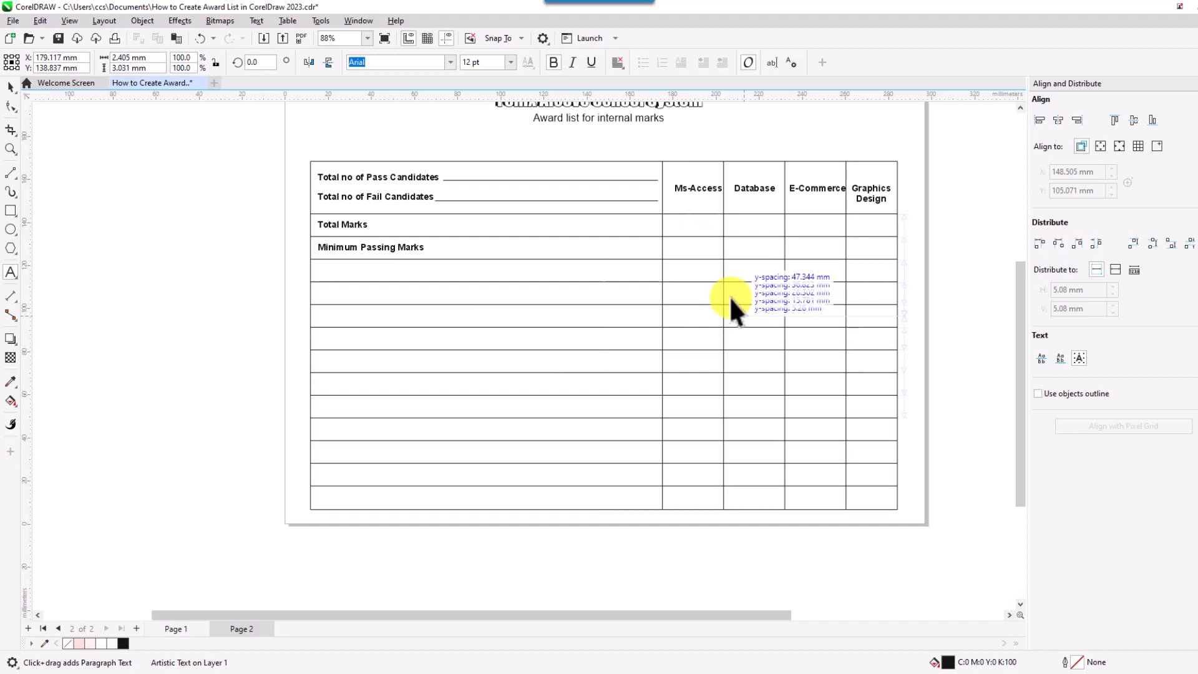
{"action": "type", "text": "100"}
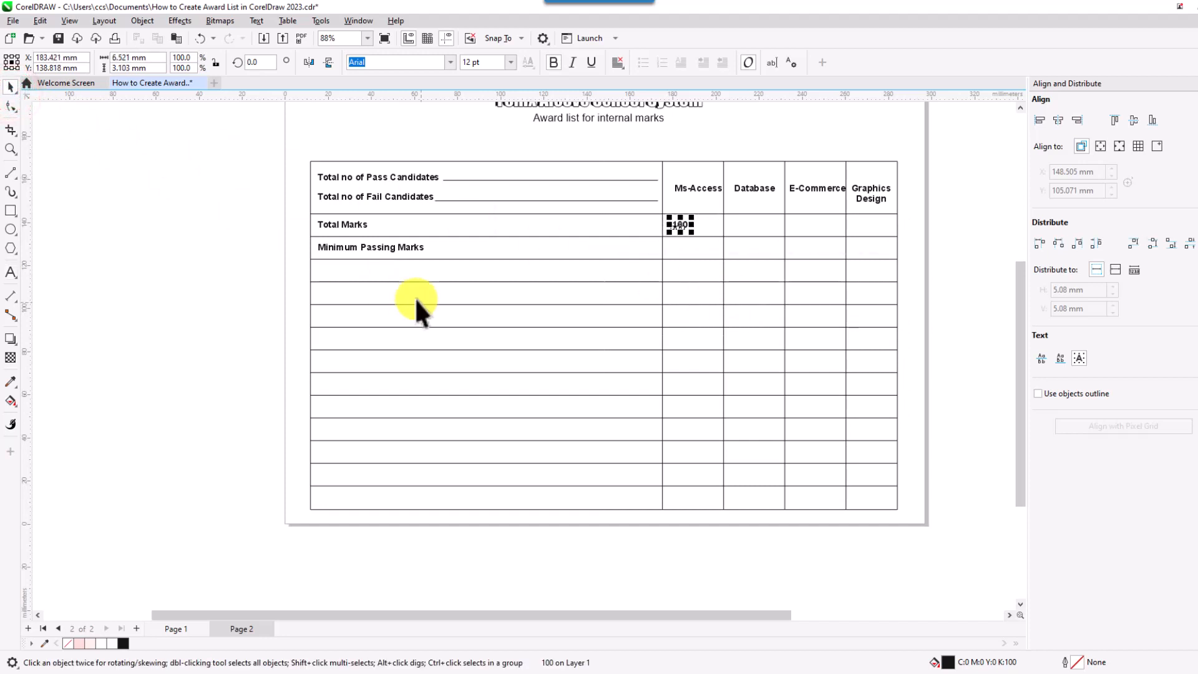
{"action": "key", "text": "Right"}
{"action": "key", "text": "Right"}
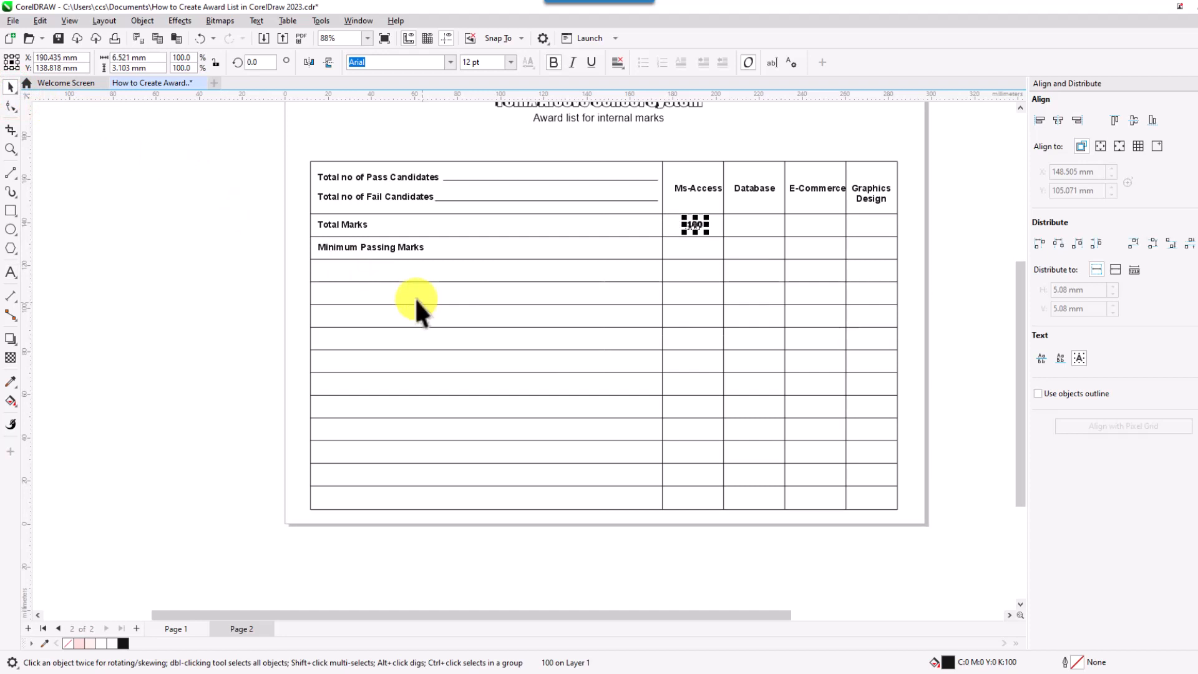
- Duplicate the 100 into the Database, E-Commerce and Graphics Design cells
{"action": "key", "text": "plus"}
{"action": "key", "text": "Right"}
{"action": "key", "text": "Right"}
{"action": "key", "text": "Right"}
{"action": "key", "text": "Right"}
{"action": "key", "text": "Right"}
{"action": "key", "text": "Right"}
{"action": "key", "text": "Right"}
{"action": "key", "text": "Right"}
{"action": "key", "text": "Right"}
{"action": "key", "text": "Right"}
{"action": "key", "text": "Right"}
{"action": "key", "text": "Right"}
{"action": "key", "text": "Right"}
{"action": "key", "text": "Right"}
{"action": "key", "text": "Right"}
{"action": "key", "text": "Right"}
{"action": "key", "text": "Right"}
{"action": "key", "text": "Right"}
{"action": "key", "text": "Right"}
{"action": "key", "text": "Right"}
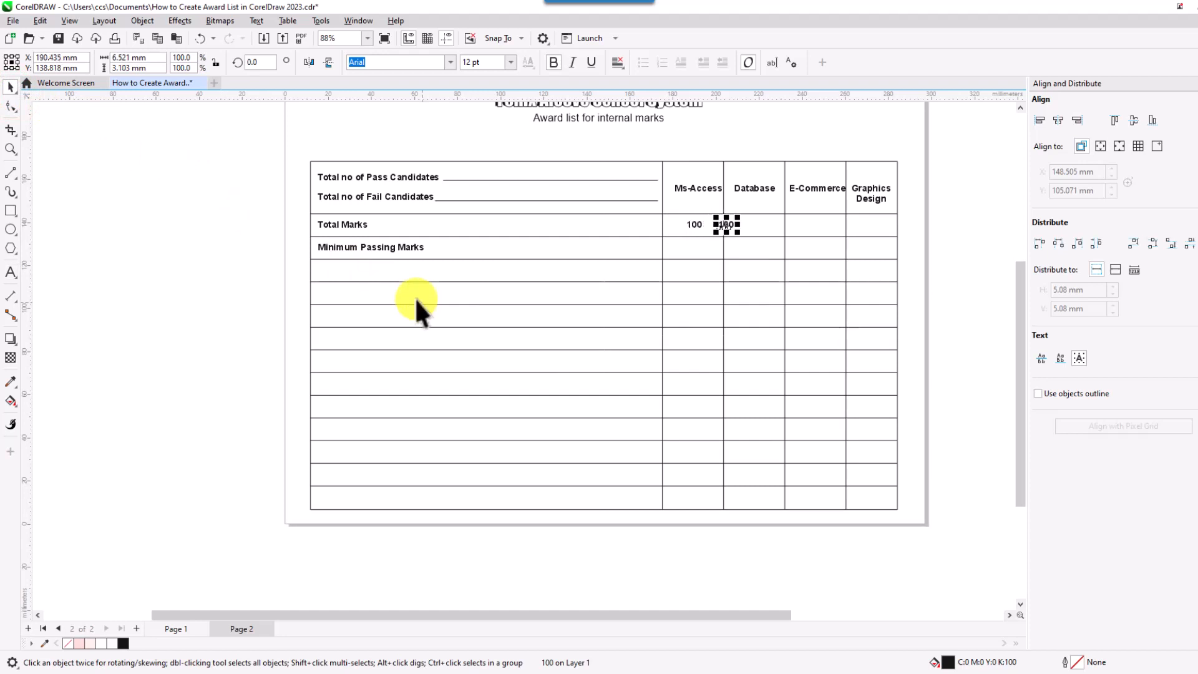
{"action": "key", "text": "Right"}
{"action": "key", "text": "Right"}
{"action": "key", "text": "Right"}
{"action": "key", "text": "Right"}
{"action": "key", "text": "Right"}
{"action": "key", "text": "Right"}
{"action": "key", "text": "Right"}
{"action": "key", "text": "Right"}
{"action": "key", "text": "Right"}
{"action": "key", "text": "Right"}
{"action": "key", "text": "Right"}
{"action": "key", "text": "Right"}
{"action": "key", "text": "Right"}
{"action": "key", "text": "Right"}
{"action": "key", "text": "Right"}
{"action": "key", "text": "Right"}
{"action": "key", "text": "Right"}
{"action": "key", "text": "Right"}
{"action": "key", "text": "Right"}
{"action": "key", "text": "Right"}
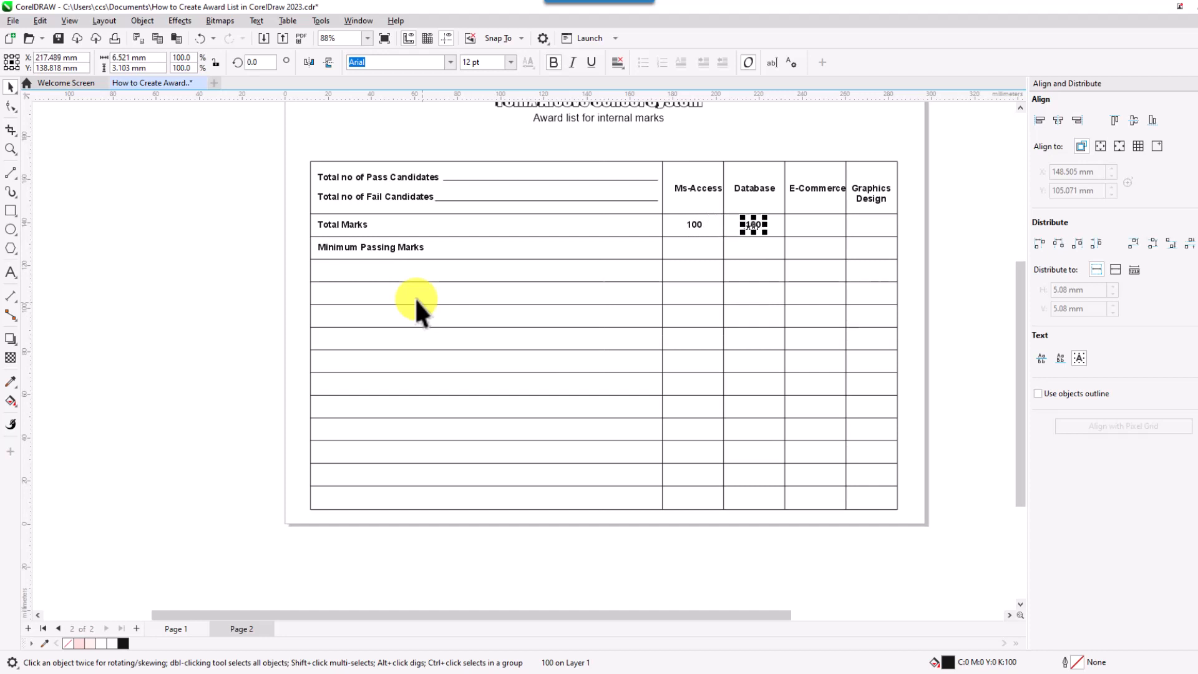
{"action": "key", "text": "ctrl+d"}
{"action": "key", "text": "ctrl+d"}
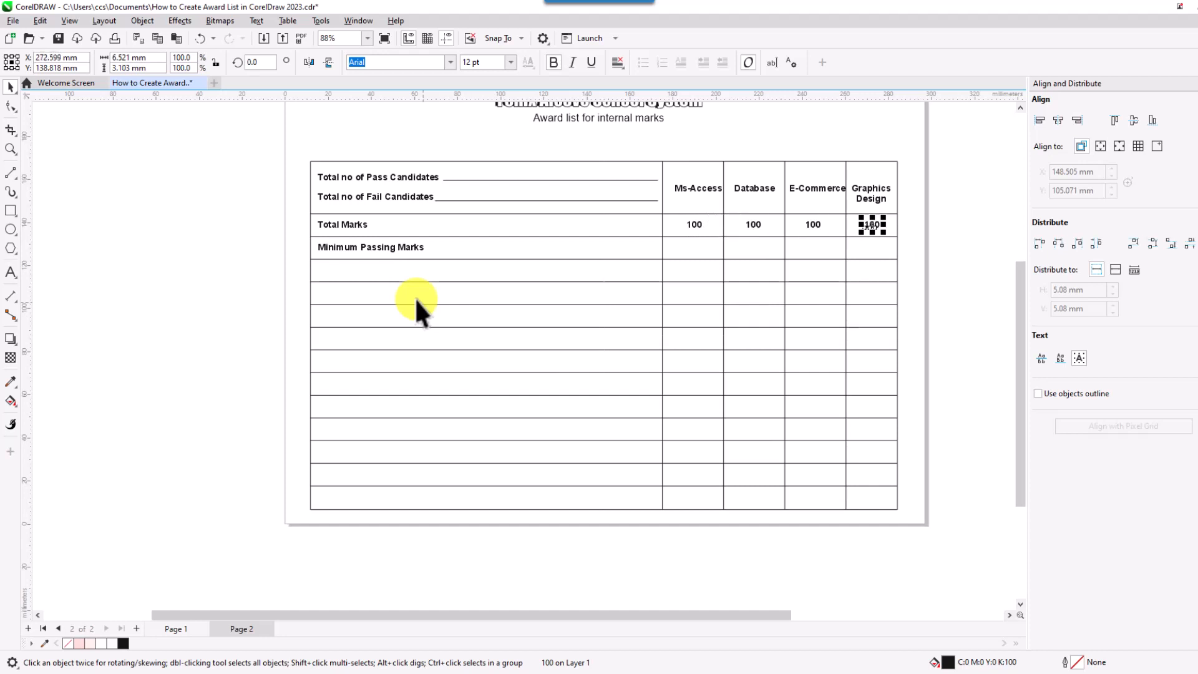
{"action": "left_click", "coordinate": [972, 366]}
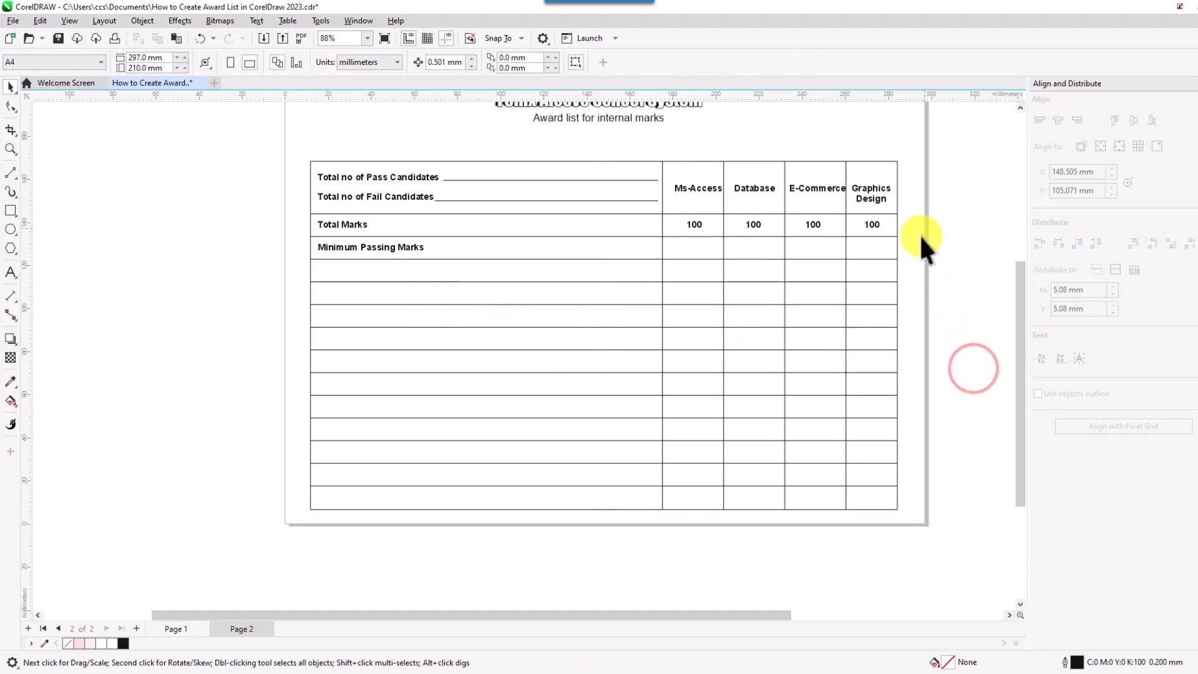
- Duplicate the four 100 values down into the Minimum Passing Marks row
{"action": "left_click_drag", "start_coordinate": [909, 210], "coordinate": [665, 242]}
{"action": "key", "text": "plus"}
{"action": "key", "text": "Down"}
{"action": "key", "text": "Down"}
{"action": "key", "text": "Down"}
{"action": "key", "text": "Down"}
{"action": "key", "text": "Down"}
{"action": "key", "text": "Down"}
{"action": "key", "text": "Down"}
{"action": "key", "text": "Down"}
{"action": "key", "text": "Down"}
{"action": "key", "text": "Down"}
{"action": "key", "text": "Down"}
{"action": "key", "text": "Down"}
{"action": "key", "text": "Down"}
{"action": "key", "text": "Down"}
{"action": "key", "text": "Down"}
{"action": "key", "text": "Down"}
{"action": "key", "text": "Down"}
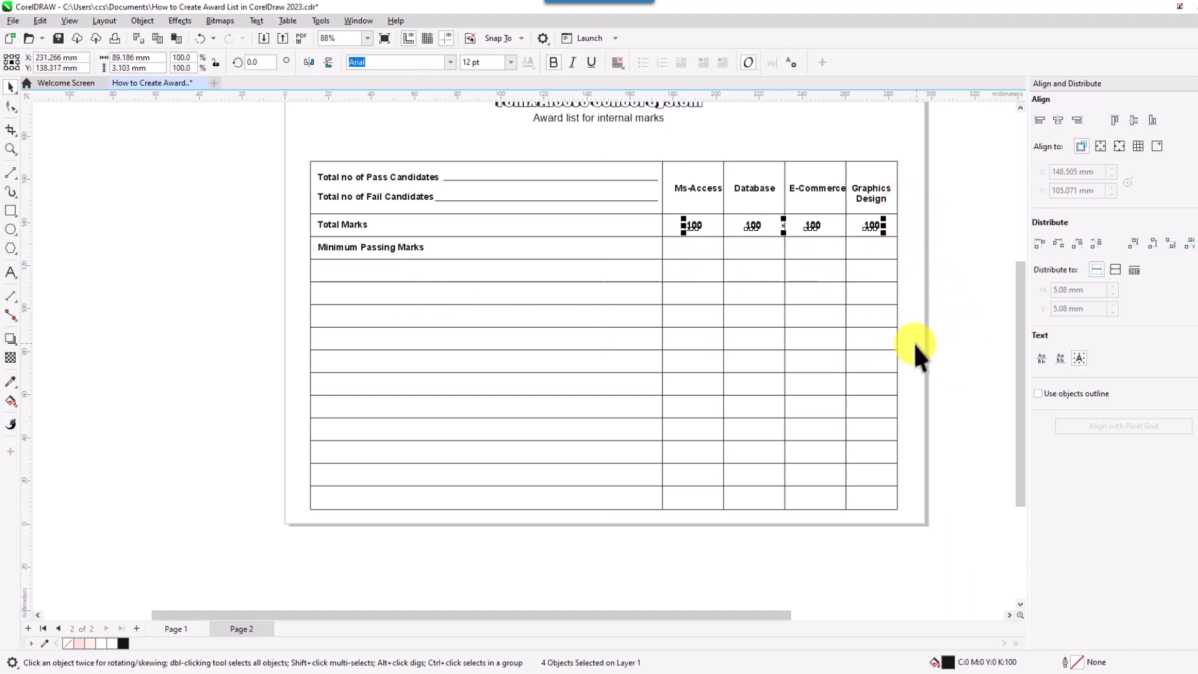
{"action": "key", "text": "Down"}
{"action": "key", "text": "Down"}
{"action": "key", "text": "Down"}
{"action": "key", "text": "Down"}
{"action": "key", "text": "Down"}
{"action": "key", "text": "Down"}
{"action": "key", "text": "Down"}
{"action": "key", "text": "Down"}
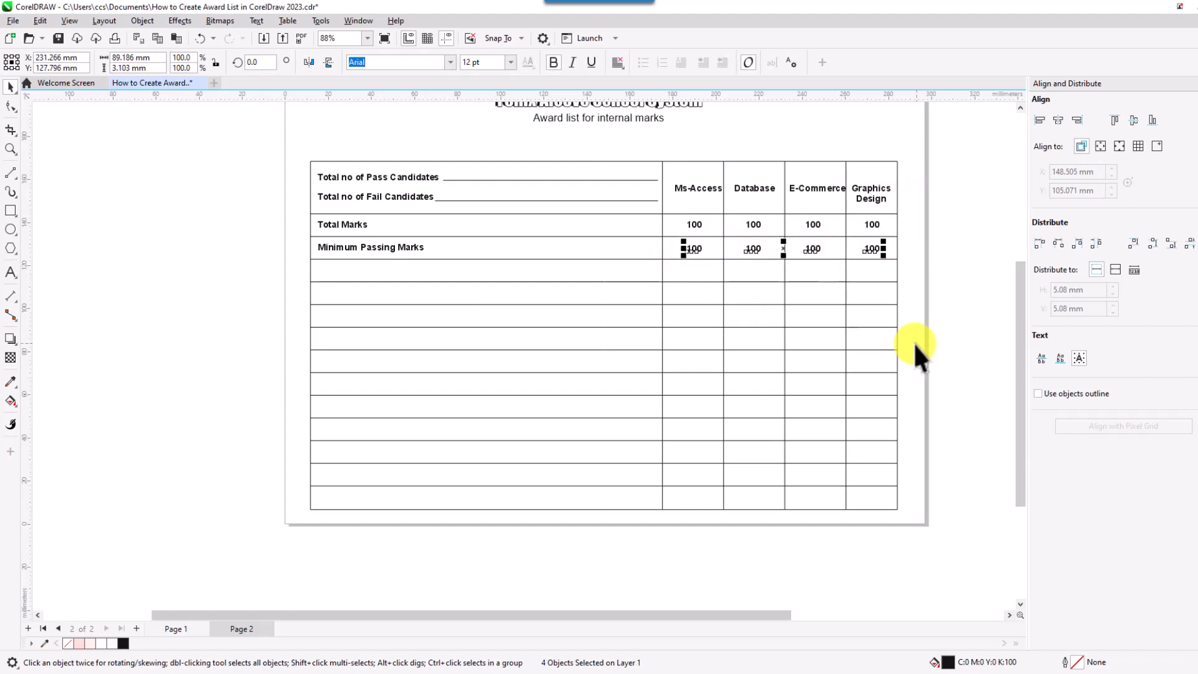
{"action": "left_click", "coordinate": [954, 327]}
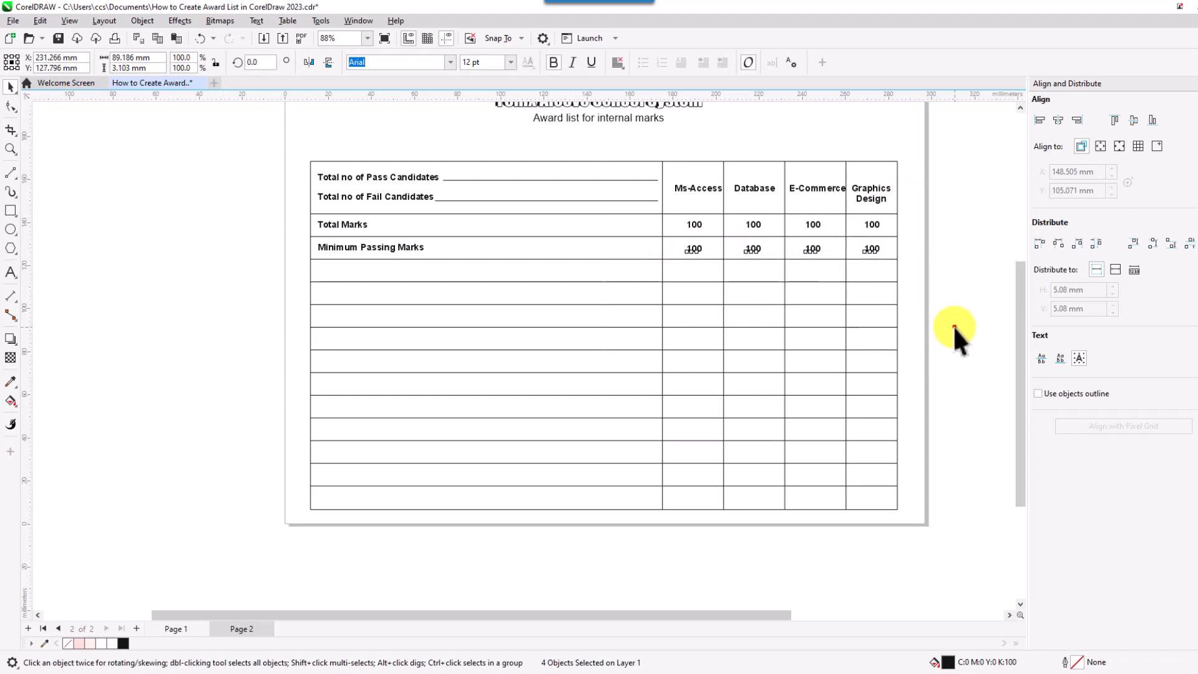
- Change the Database, E-Commerce and Graphics Design Total Marks from 100 to 50
{"action": "left_click", "coordinate": [751, 223]}
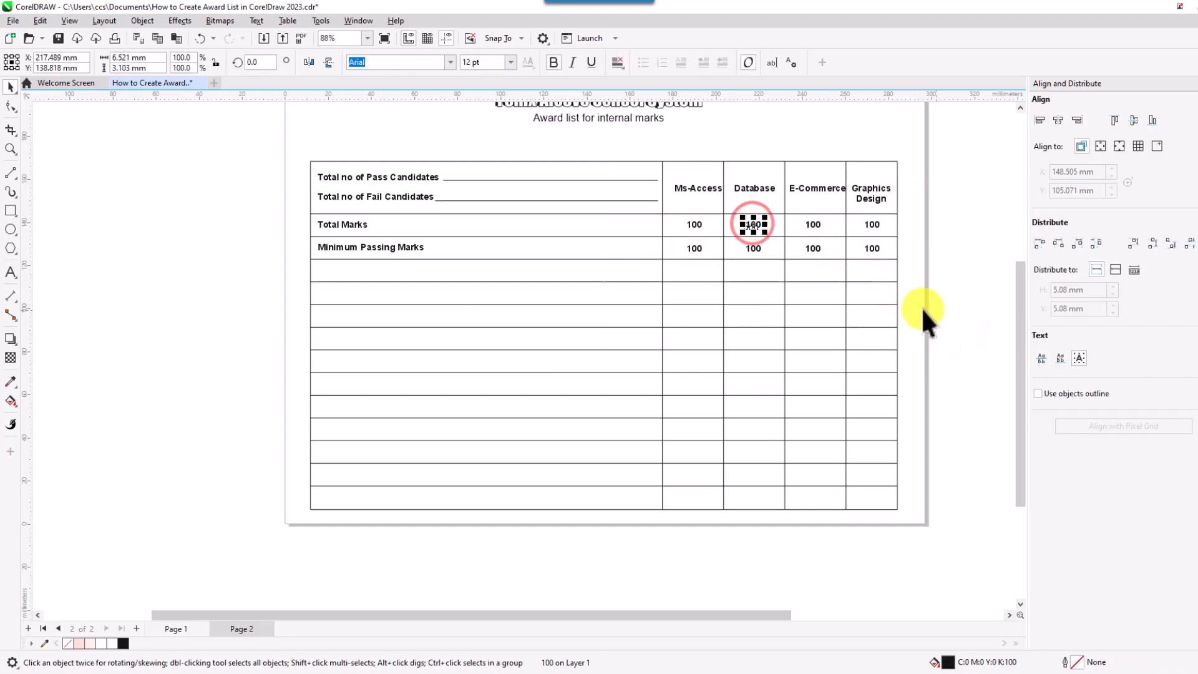
{"action": "key", "text": "F8"}
{"action": "key", "text": "BackSpace"}
{"action": "key", "text": "BackSpace"}
{"action": "key", "text": "BackSpace"}
{"action": "type", "text": "50"}
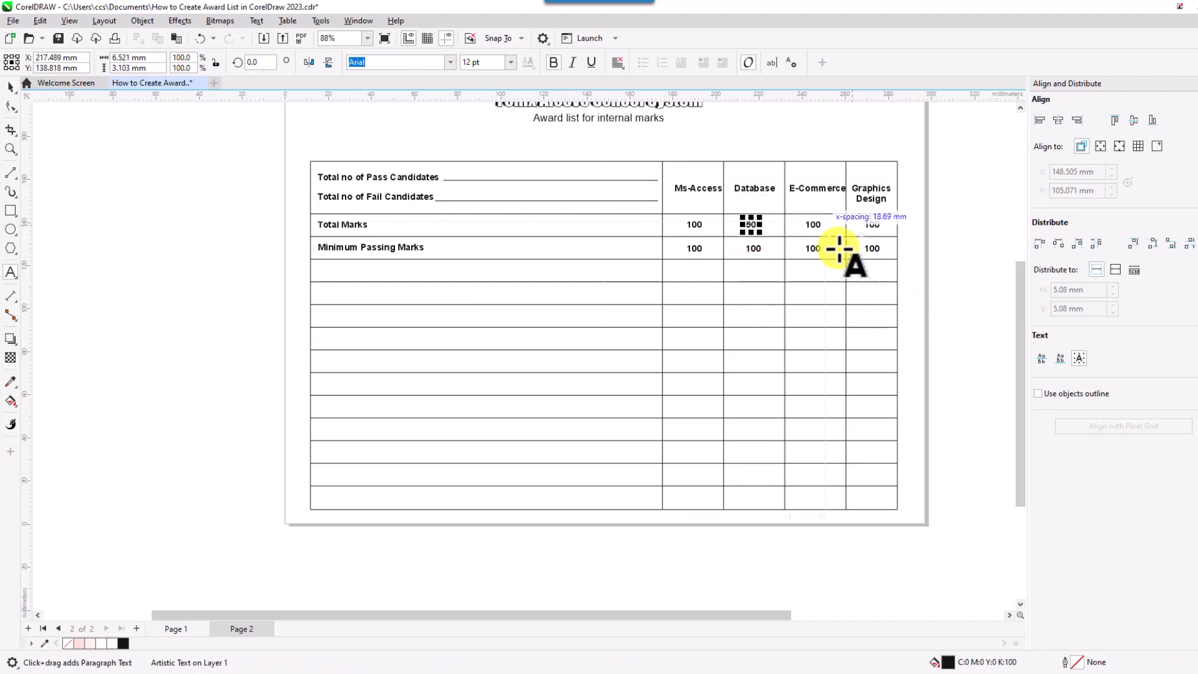
{"action": "left_click", "coordinate": [811, 225]}
{"action": "key", "text": "BackSpace"}
{"action": "key", "text": "BackSpace"}
{"action": "key", "text": "BackSpace"}
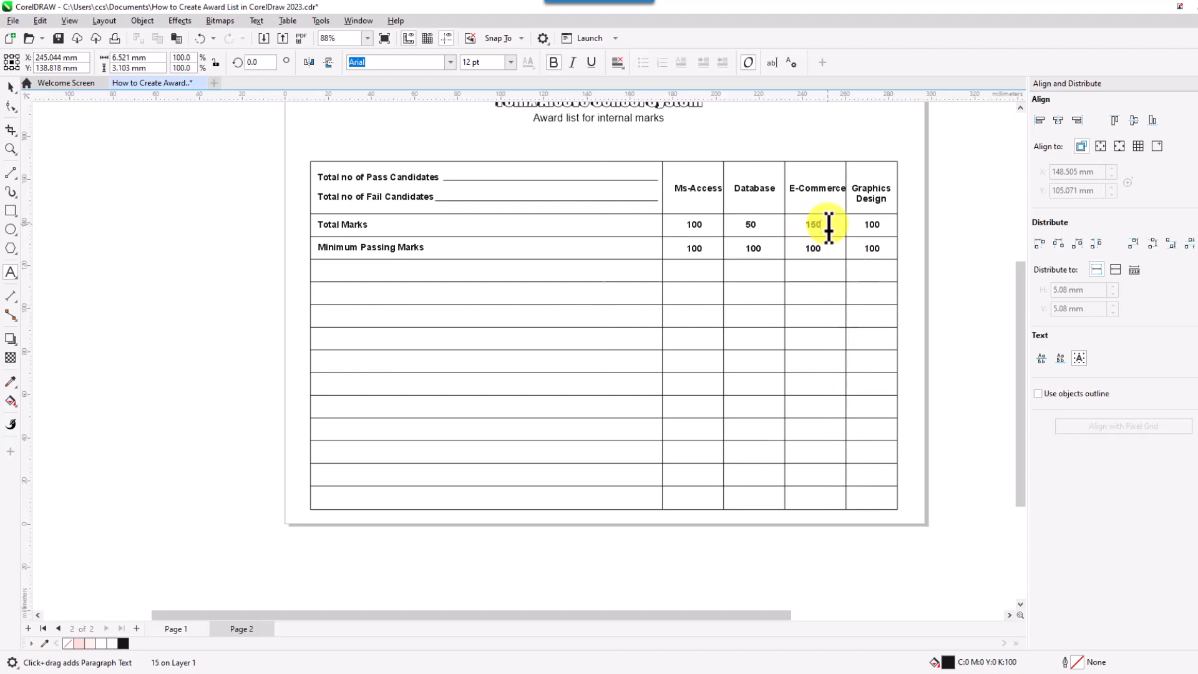
{"action": "type", "text": "50"}
{"action": "left_click", "coordinate": [870, 225]}
{"action": "key", "text": "BackSpace"}
{"action": "key", "text": "BackSpace"}
{"action": "key", "text": "BackSpace"}
{"action": "type", "text": "50"}
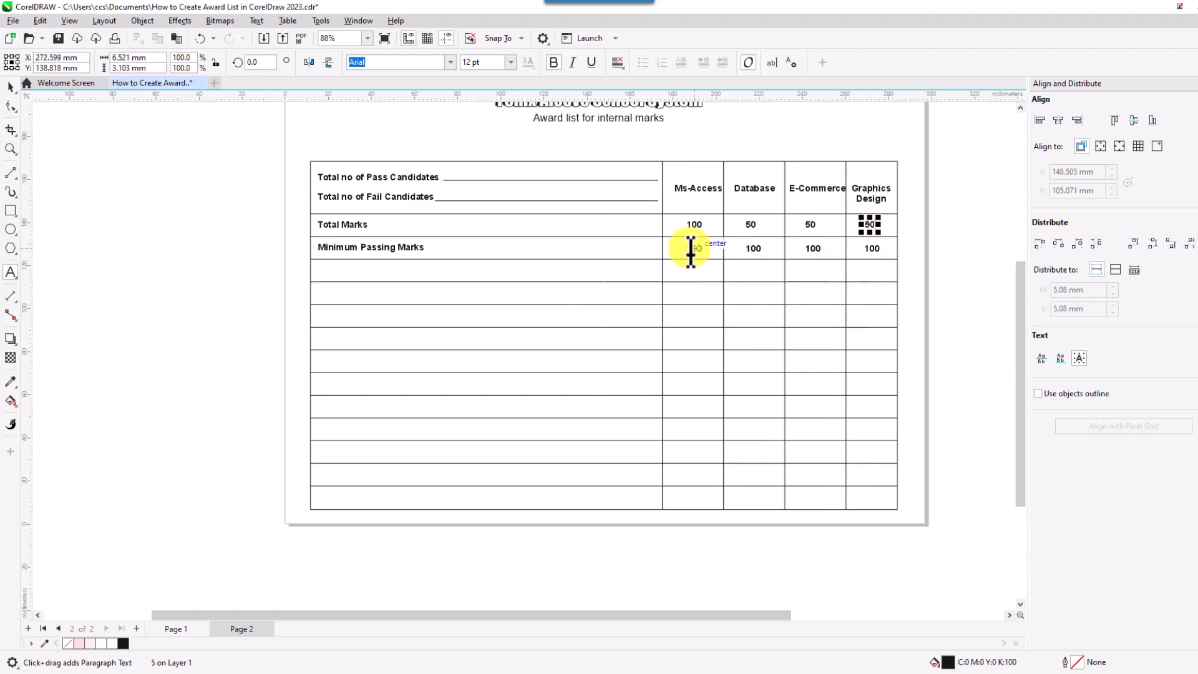
- Set the Minimum Passing Marks to 50, 25, 25 and 25
{"action": "left_click", "coordinate": [709, 250]}
{"action": "key", "text": "BackSpace"}
{"action": "key", "text": "BackSpace"}
{"action": "key", "text": "BackSpace"}
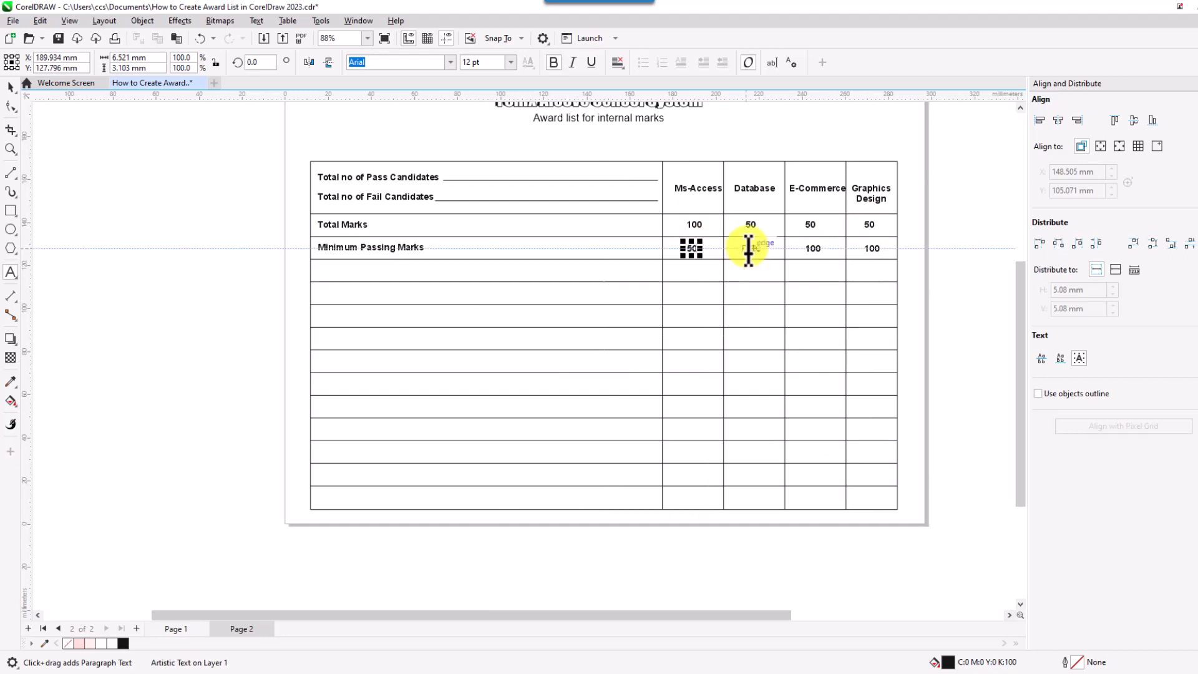
{"action": "type", "text": "50"}
{"action": "left_click", "coordinate": [10, 87]}
{"action": "double_click", "coordinate": [752, 249]}
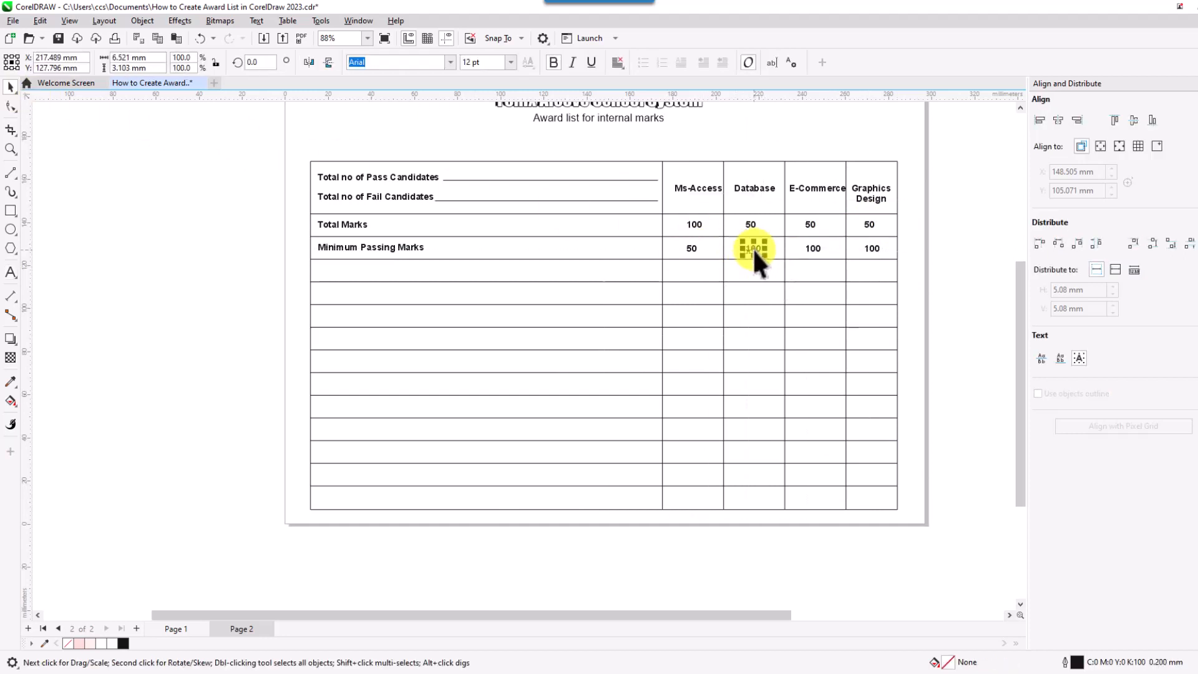
{"action": "key", "text": "BackSpace"}
{"action": "key", "text": "BackSpace"}
{"action": "key", "text": "BackSpace"}
{"action": "type", "text": "25"}
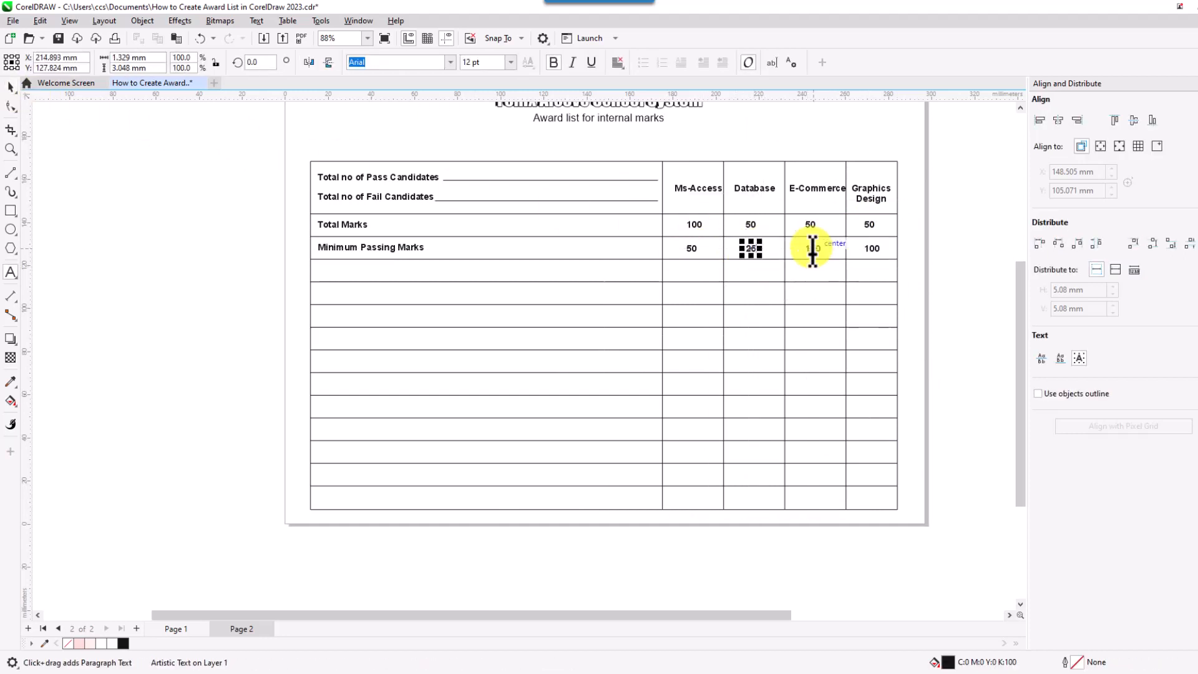
{"action": "left_click", "coordinate": [823, 249]}
{"action": "key", "text": "BackSpace"}
{"action": "key", "text": "BackSpace"}
{"action": "key", "text": "BackSpace"}
{"action": "type", "text": "25"}
{"action": "left_click", "coordinate": [882, 251]}
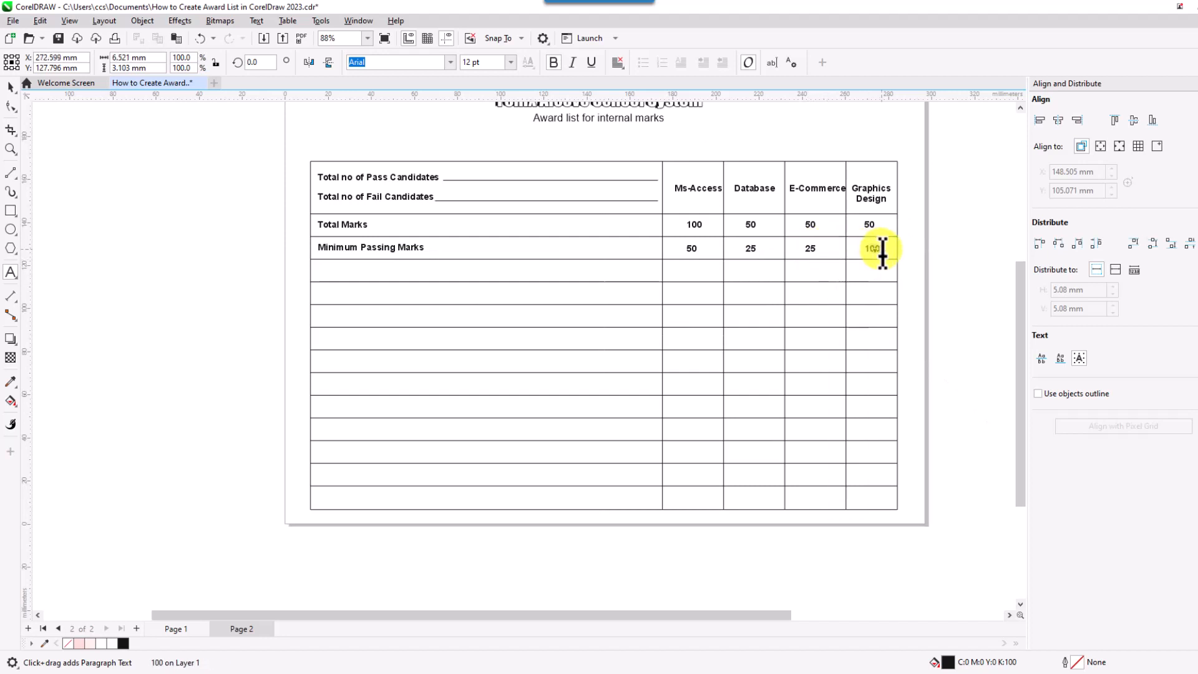
{"action": "left_click", "coordinate": [11, 86]}
- Select the eight mark figures together to check their placement
{"action": "left_click", "coordinate": [179, 177]}
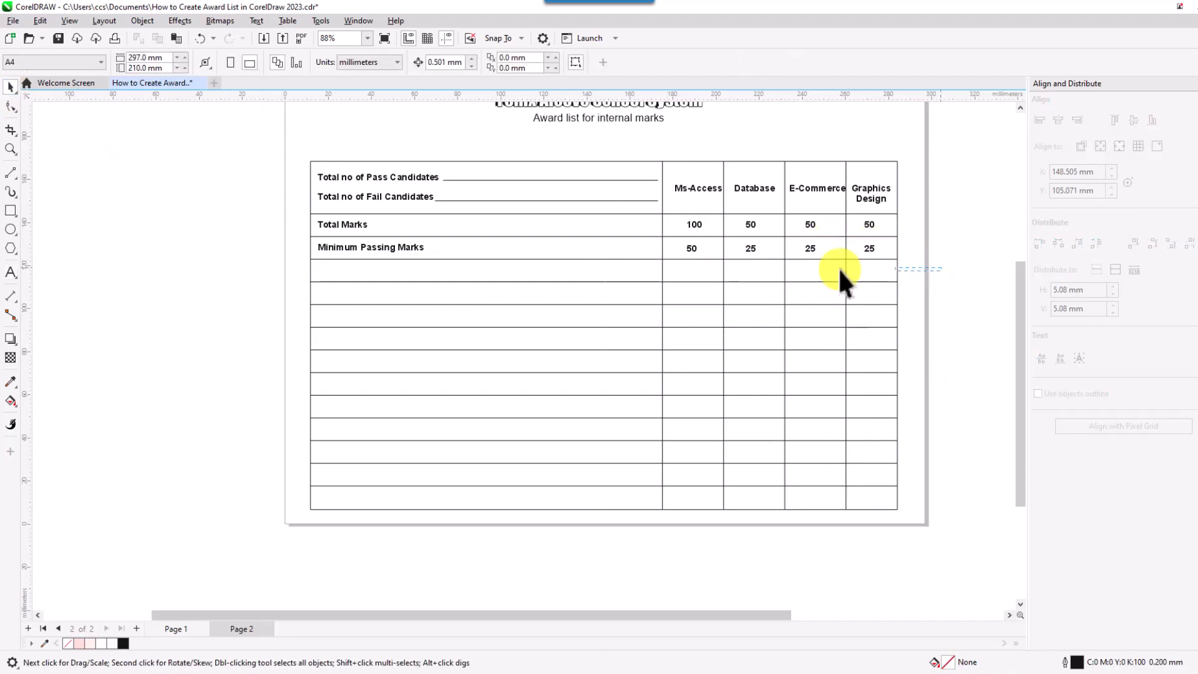
{"action": "left_click_drag", "start_coordinate": [660, 218], "coordinate": [661, 215]}
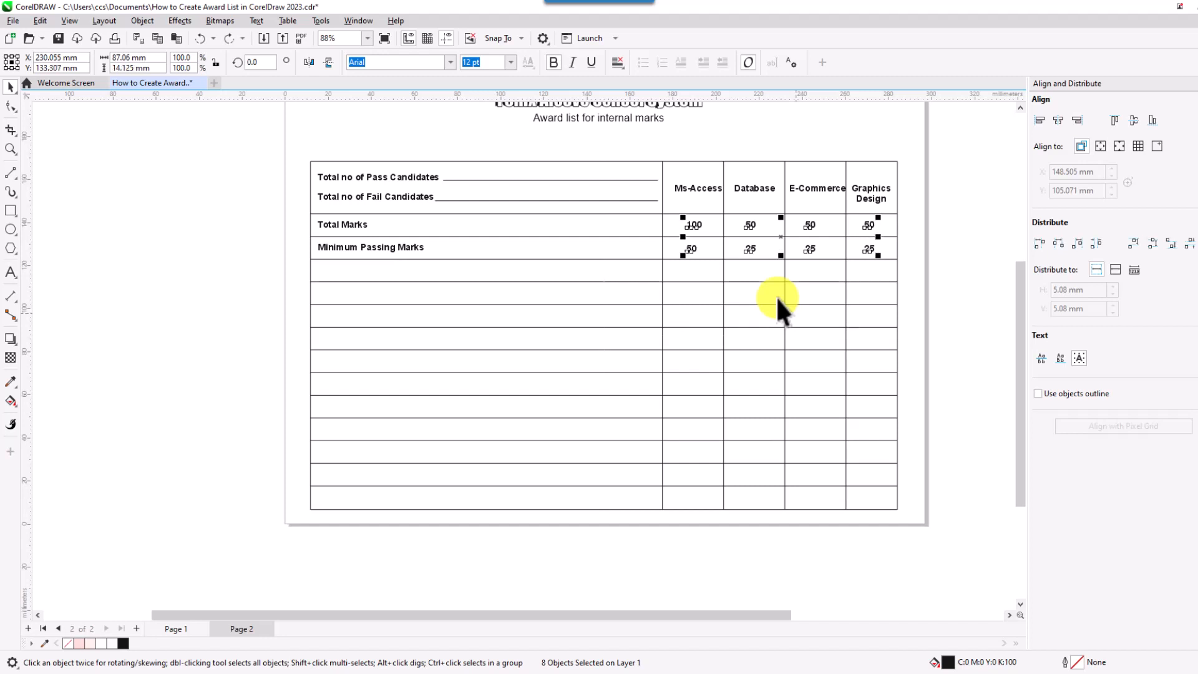
{"action": "left_click", "coordinate": [969, 313]}
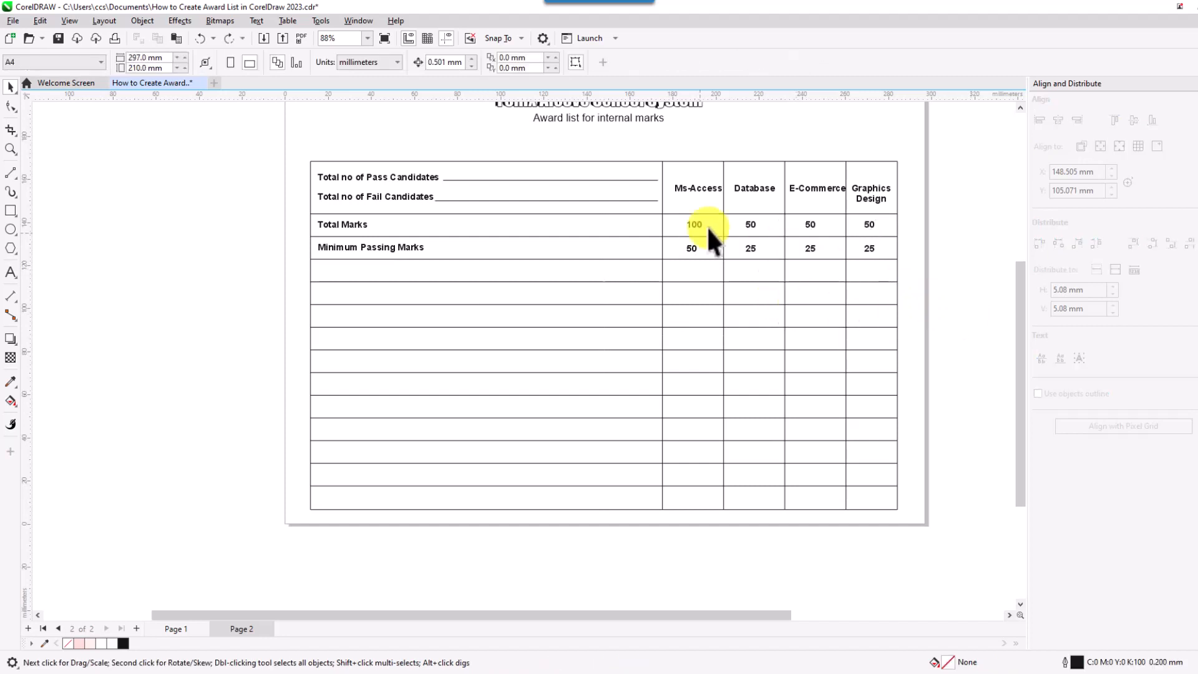
{"action": "left_click", "coordinate": [695, 225]}
{"action": "left_click", "coordinate": [691, 250], "text": "shift"}
{"action": "left_click", "coordinate": [750, 249]}
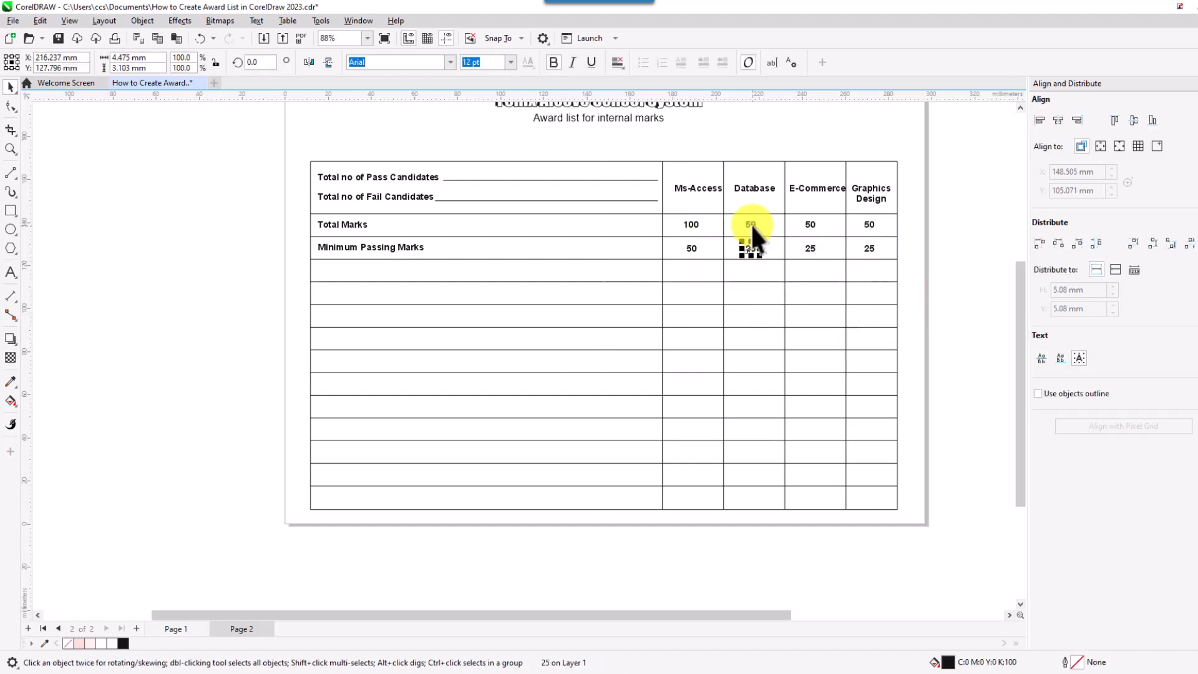
{"action": "left_click", "coordinate": [750, 224], "text": "shift"}
{"action": "left_click", "coordinate": [914, 266]}
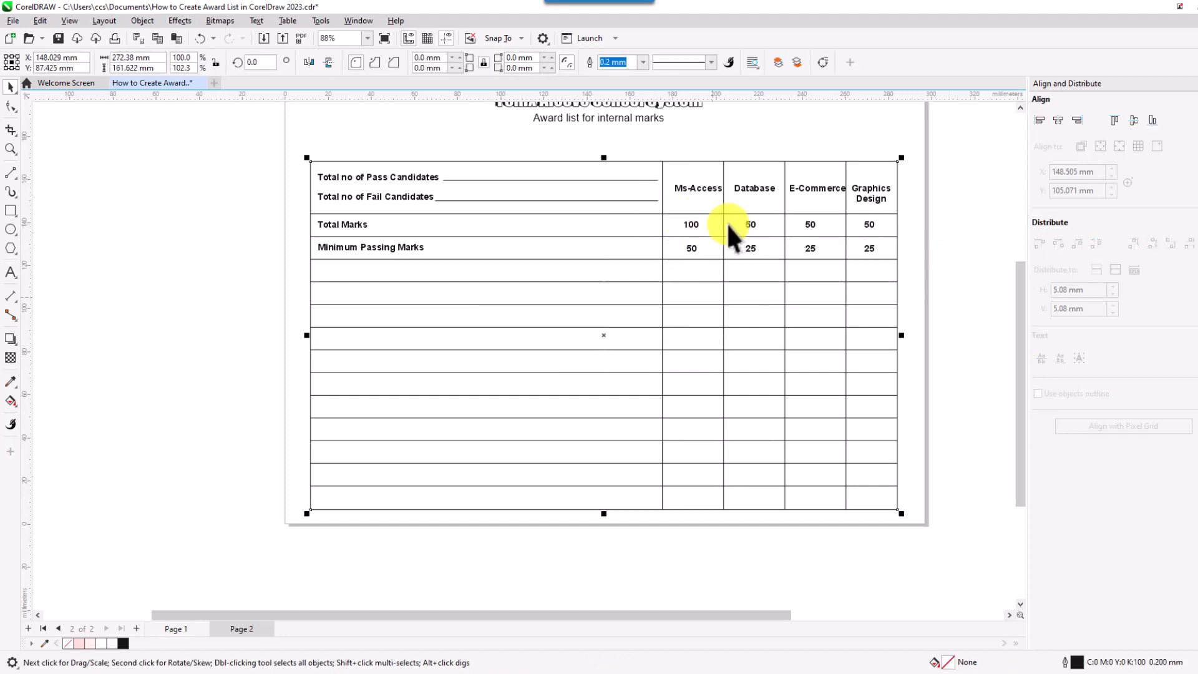
{"action": "left_click_drag", "start_coordinate": [910, 263], "coordinate": [665, 207]}
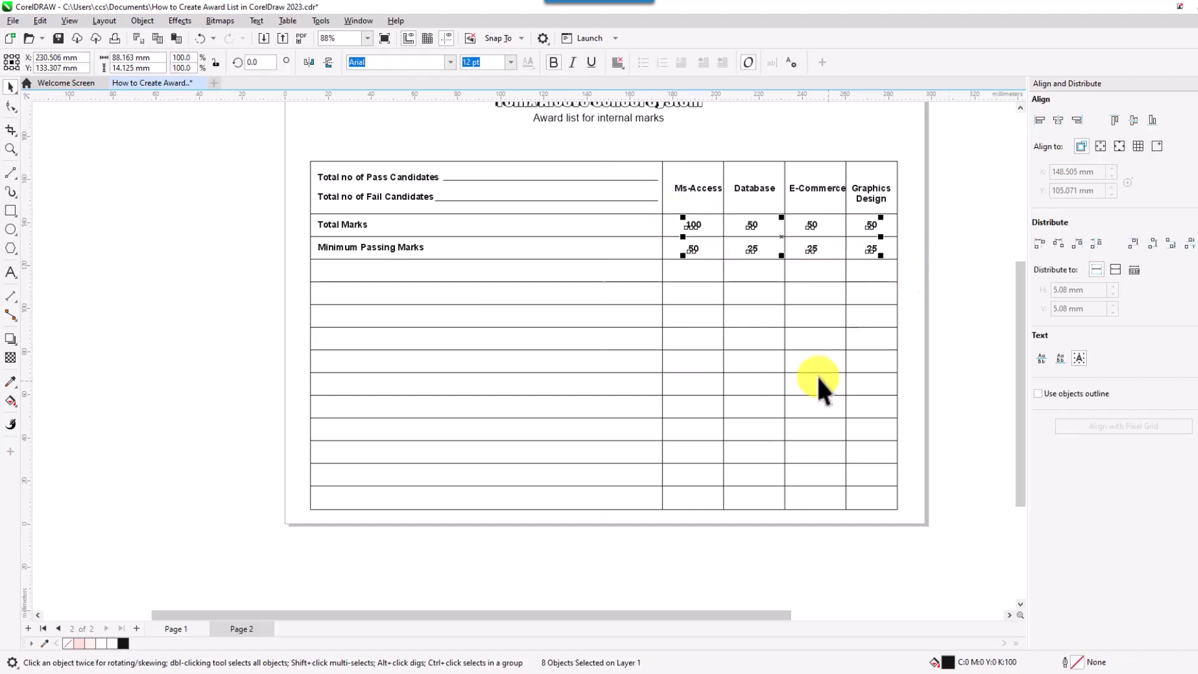
{"action": "left_click", "coordinate": [954, 353]}
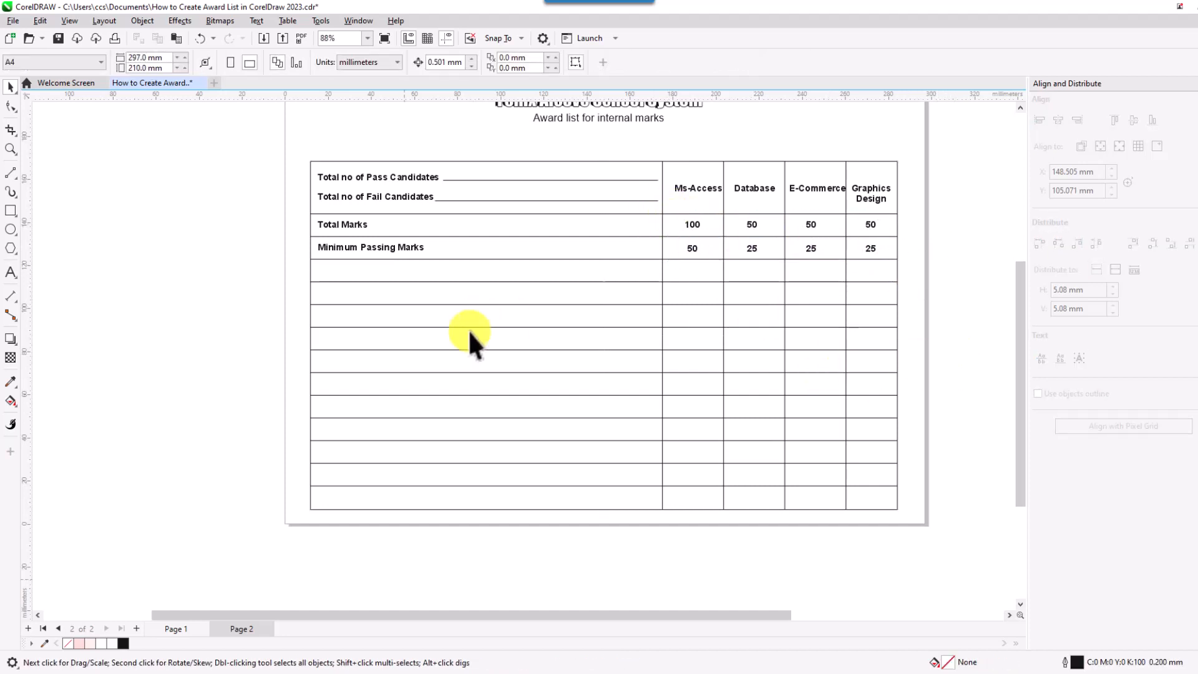
- Compare against the finished award list on Page 1, then return to Page 2
{"action": "right_click", "coordinate": [197, 628]}
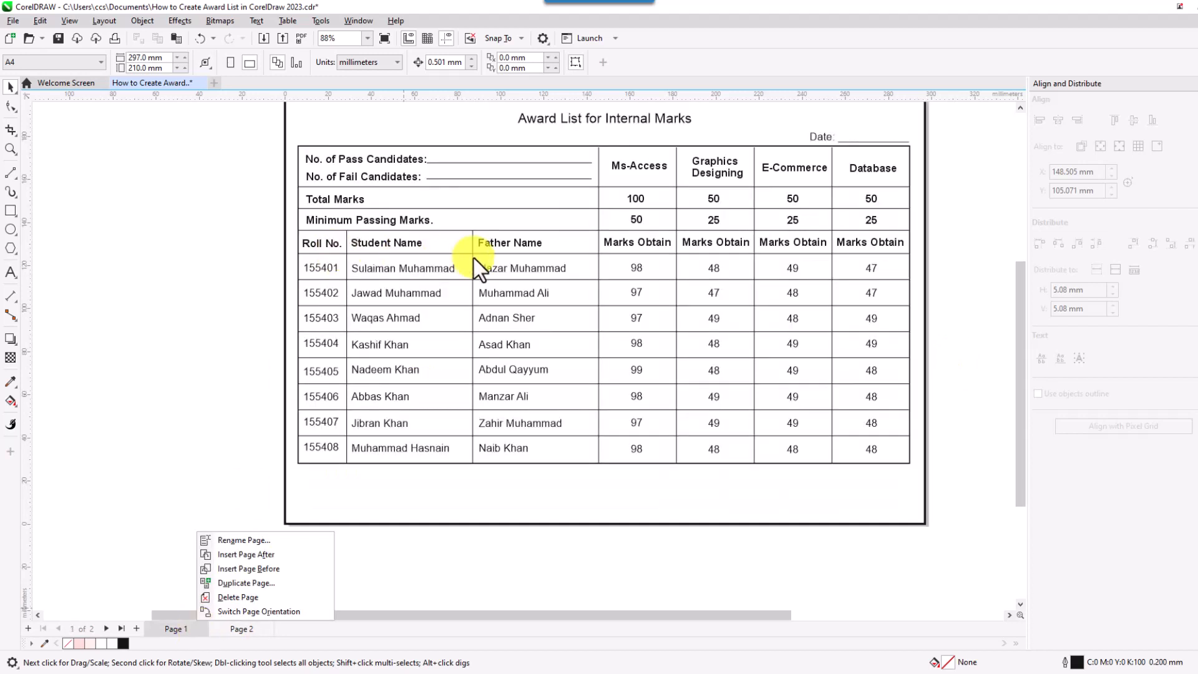
{"action": "left_click", "coordinate": [241, 629]}
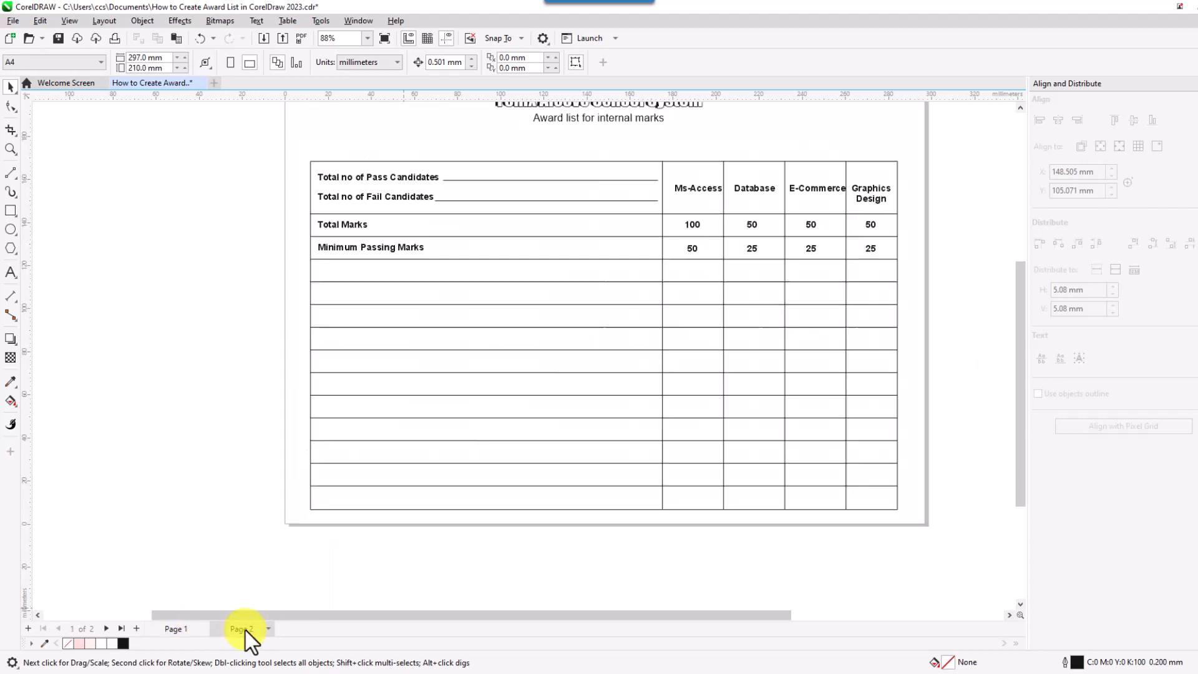
{"action": "left_click", "coordinate": [11, 173]}
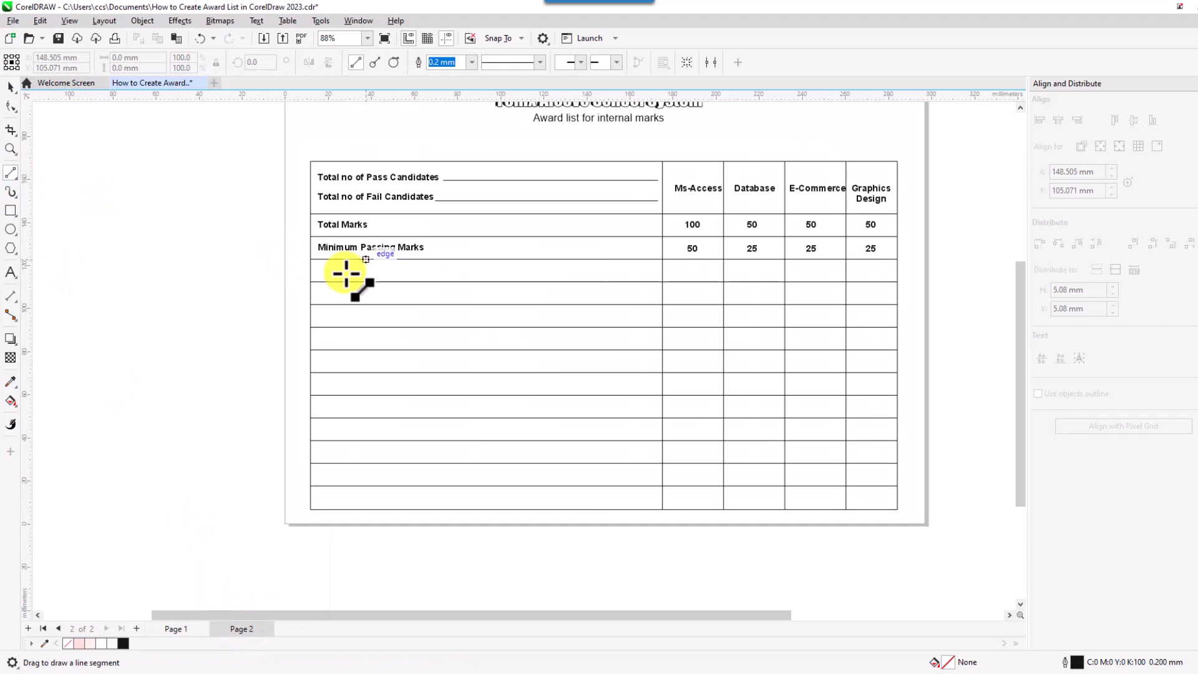
- Draw two vertical dividers down to the table bottom and copy the Total Marks label below
{"action": "left_click_drag", "start_coordinate": [368, 260], "coordinate": [363, 507]}
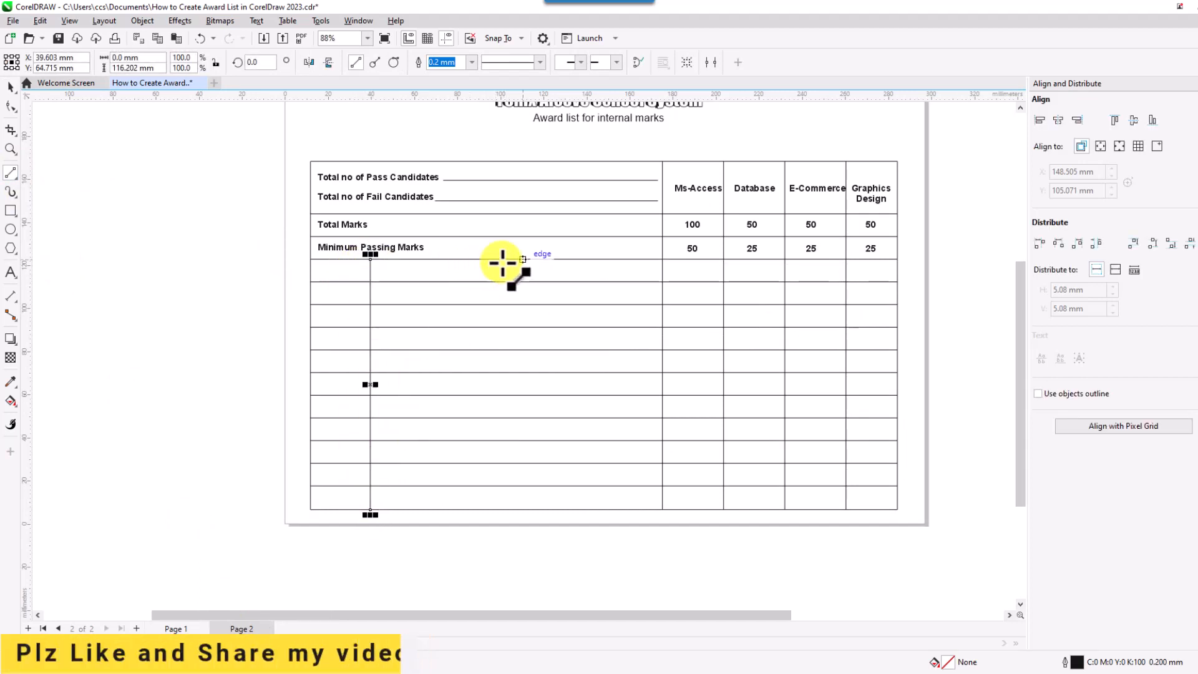
{"action": "left_click_drag", "start_coordinate": [506, 260], "coordinate": [520, 508]}
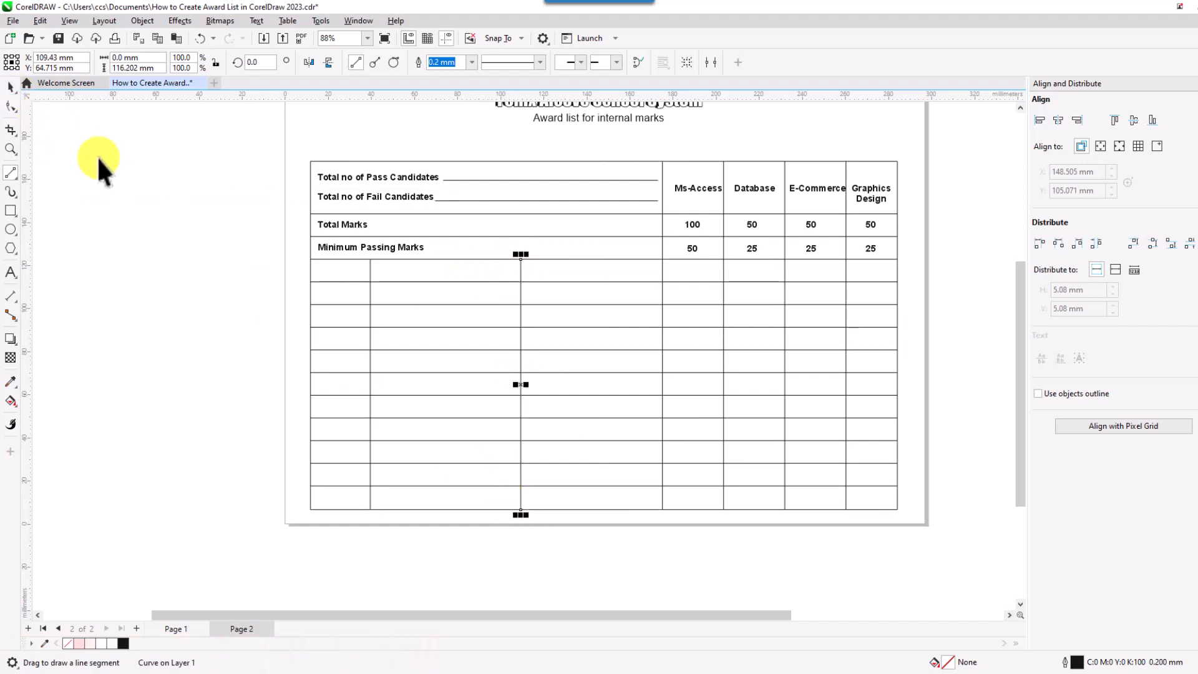
{"action": "key", "text": "space"}
{"action": "left_click", "coordinate": [365, 228]}
{"action": "left_click_drag", "start_coordinate": [367, 234], "coordinate": [346, 270]}
- Retype the copied label as the 'Roll No.' heading
{"action": "key", "text": "F8"}
{"action": "key", "text": "BackSpace"}
{"action": "key", "text": "BackSpace"}
{"action": "key", "text": "BackSpace"}
{"action": "key", "text": "BackSpace"}
{"action": "key", "text": "BackSpace"}
{"action": "key", "text": "BackSpace"}
{"action": "key", "text": "BackSpace"}
{"action": "key", "text": "BackSpace"}
{"action": "key", "text": "BackSpace"}
{"action": "key", "text": "BackSpace"}
{"action": "key", "text": "BackSpace"}
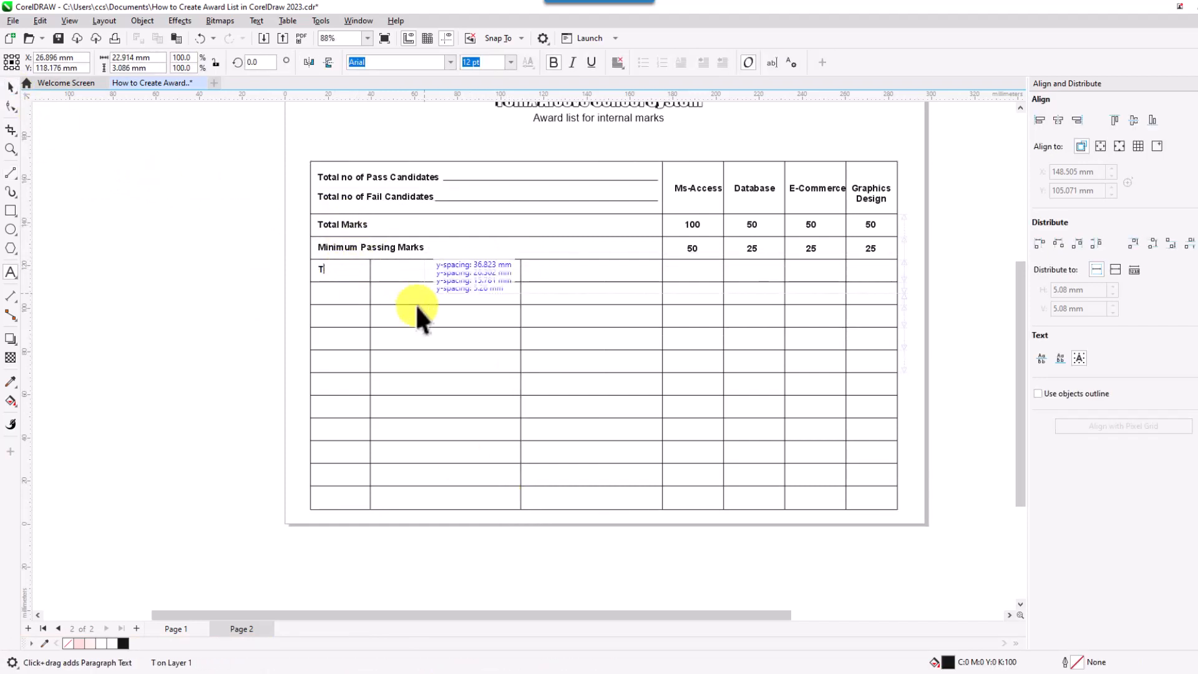
{"action": "type", "text": "Roll No."}
{"action": "key", "text": "ctrl+space"}
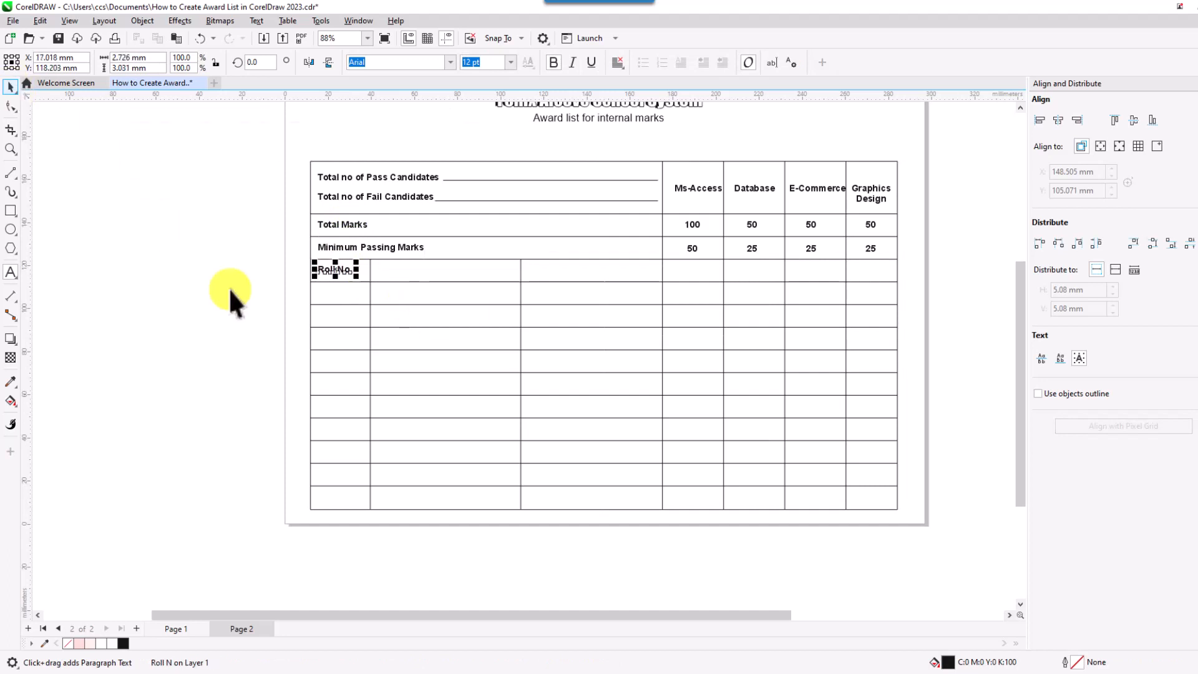
{"action": "left_click", "coordinate": [242, 284]}
{"action": "key", "text": "Tab"}
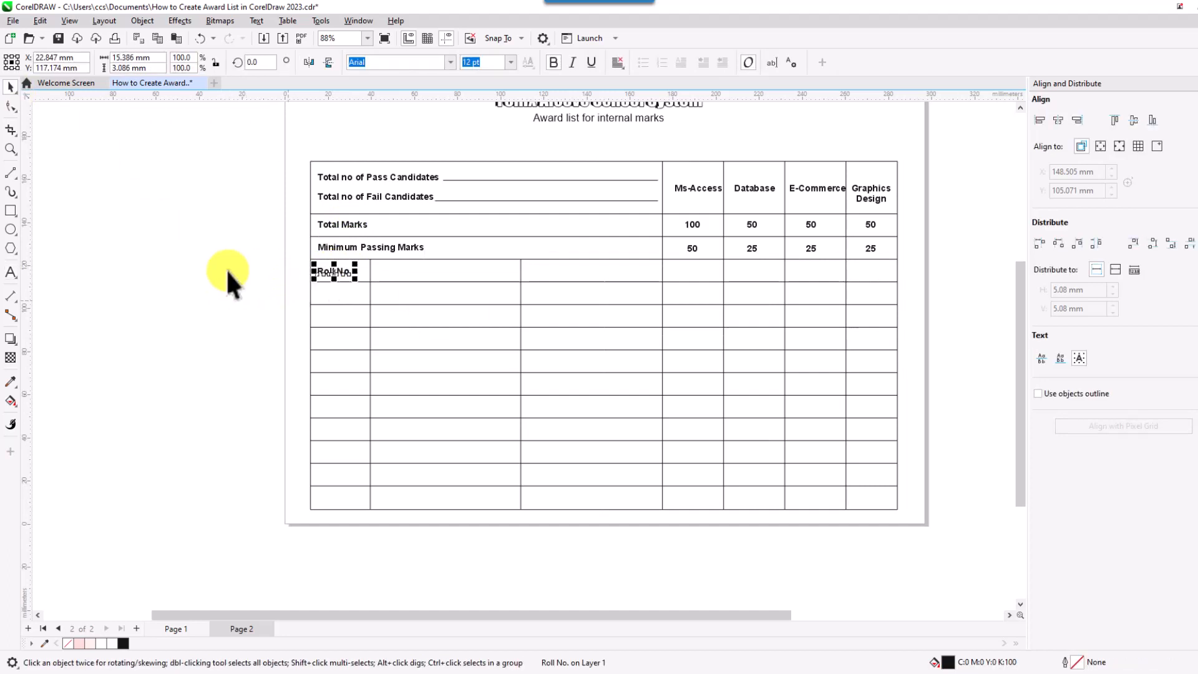
- Copy the heading into the second column and rename it 'Student Name'
{"action": "left_click_drag", "start_coordinate": [325, 271], "coordinate": [393, 271]}
{"action": "key", "text": "F8"}
{"action": "key", "text": "BackSpace"}
{"action": "key", "text": "BackSpace"}
{"action": "key", "text": "BackSpace"}
{"action": "key", "text": "BackSpace"}
{"action": "key", "text": "BackSpace"}
{"action": "key", "text": "BackSpace"}
{"action": "key", "text": "BackSpace"}
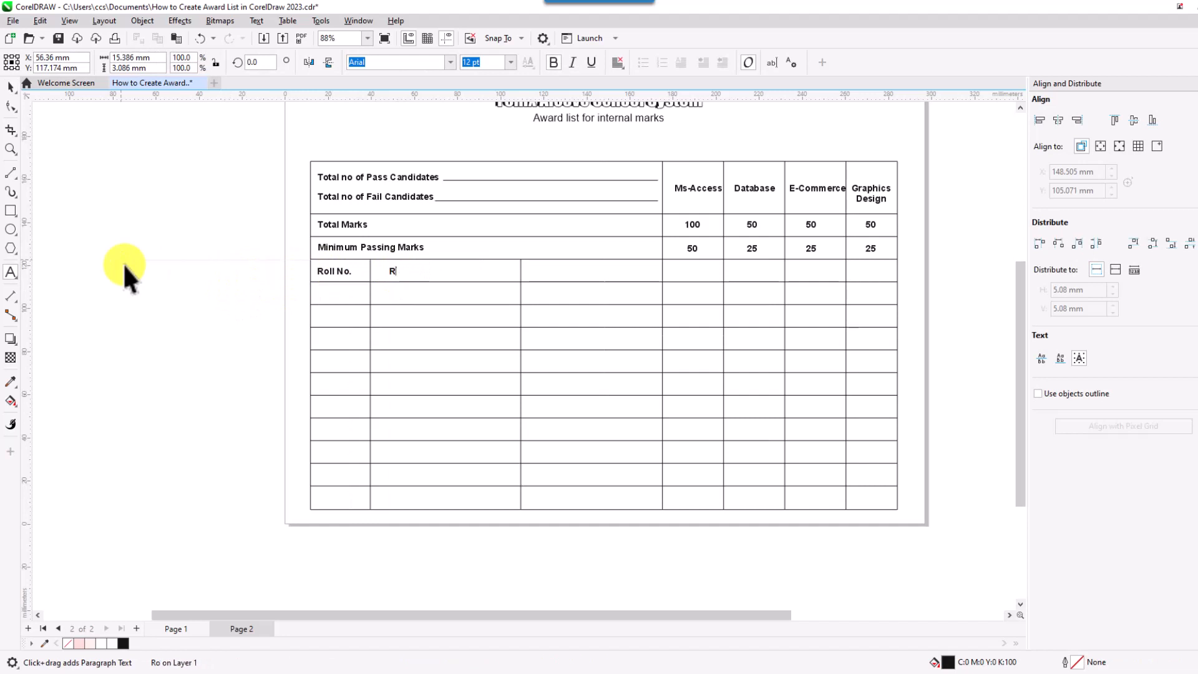
{"action": "type", "text": "Student Name"}
{"action": "left_click", "coordinate": [8, 88]}
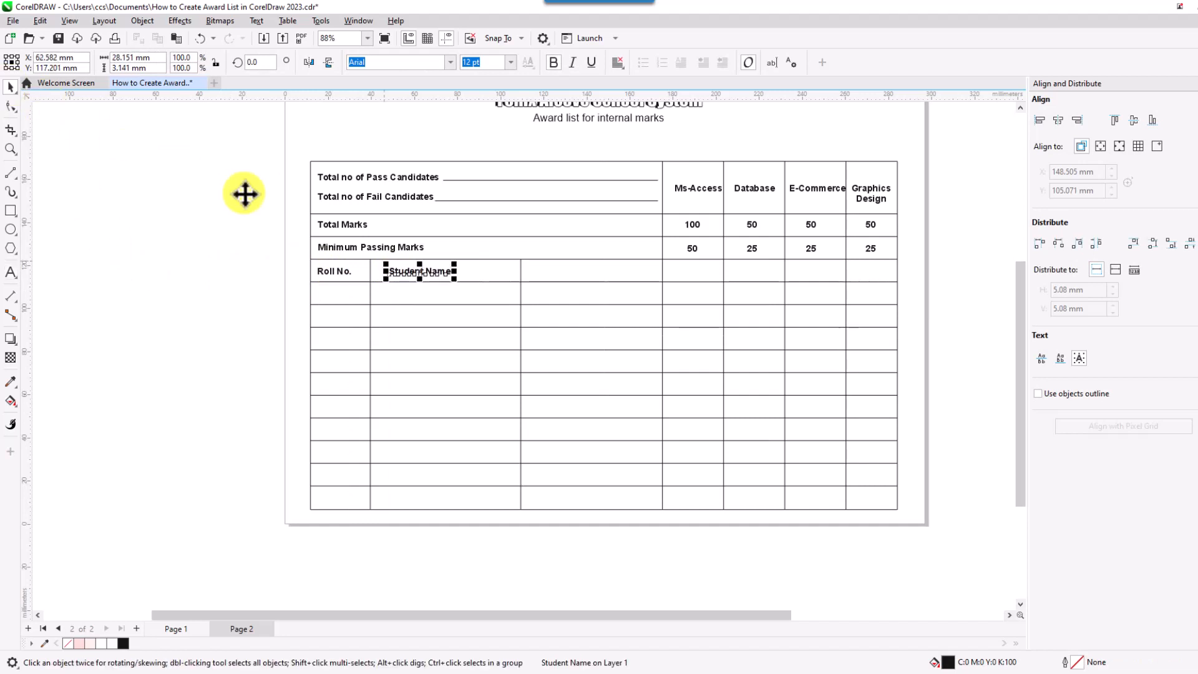
- Copy it into the third column as the 'Father Name' heading
{"action": "left_click_drag", "start_coordinate": [419, 271], "coordinate": [567, 274]}
{"action": "key", "text": "F8"}
{"action": "key", "text": "BackSpace"}
{"action": "key", "text": "BackSpace"}
{"action": "key", "text": "BackSpace"}
{"action": "key", "text": "BackSpace"}
{"action": "key", "text": "BackSpace"}
{"action": "key", "text": "BackSpace"}
{"action": "key", "text": "BackSpace"}
{"action": "key", "text": "BackSpace"}
{"action": "key", "text": "BackSpace"}
{"action": "key", "text": "BackSpace"}
{"action": "key", "text": "BackSpace"}
{"action": "key", "text": "BackSpace"}
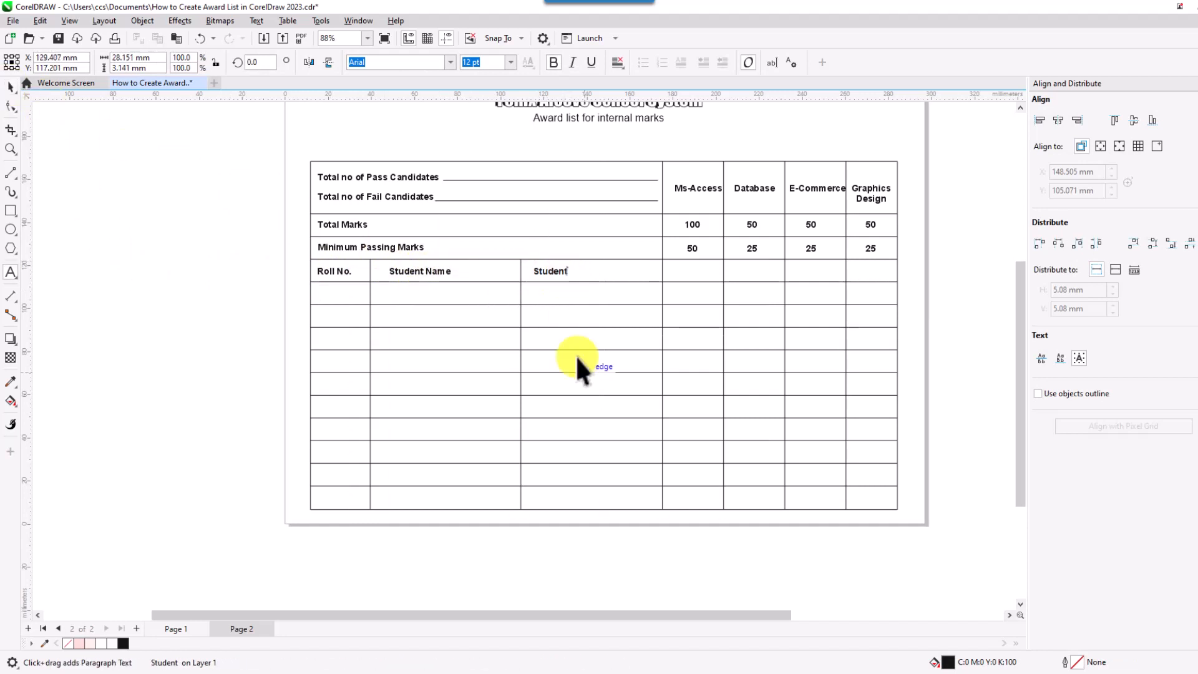
{"action": "type", "text": "Father Name"}
{"action": "left_click", "coordinate": [11, 88]}
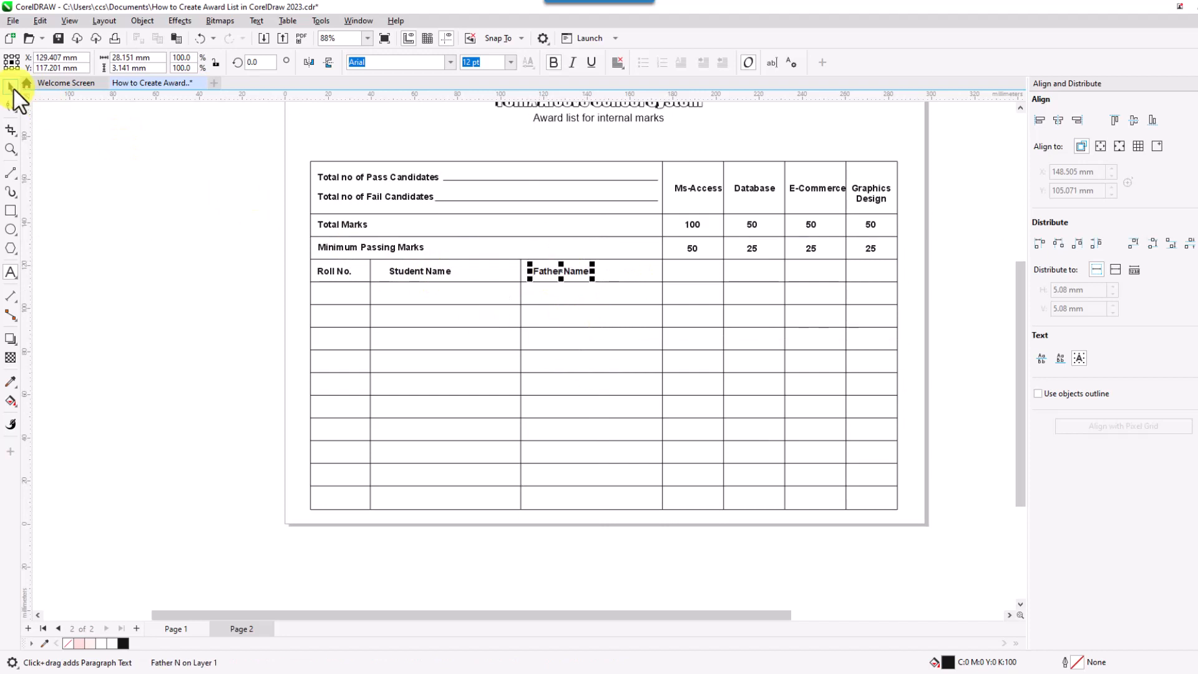
{"action": "key", "text": "Escape"}
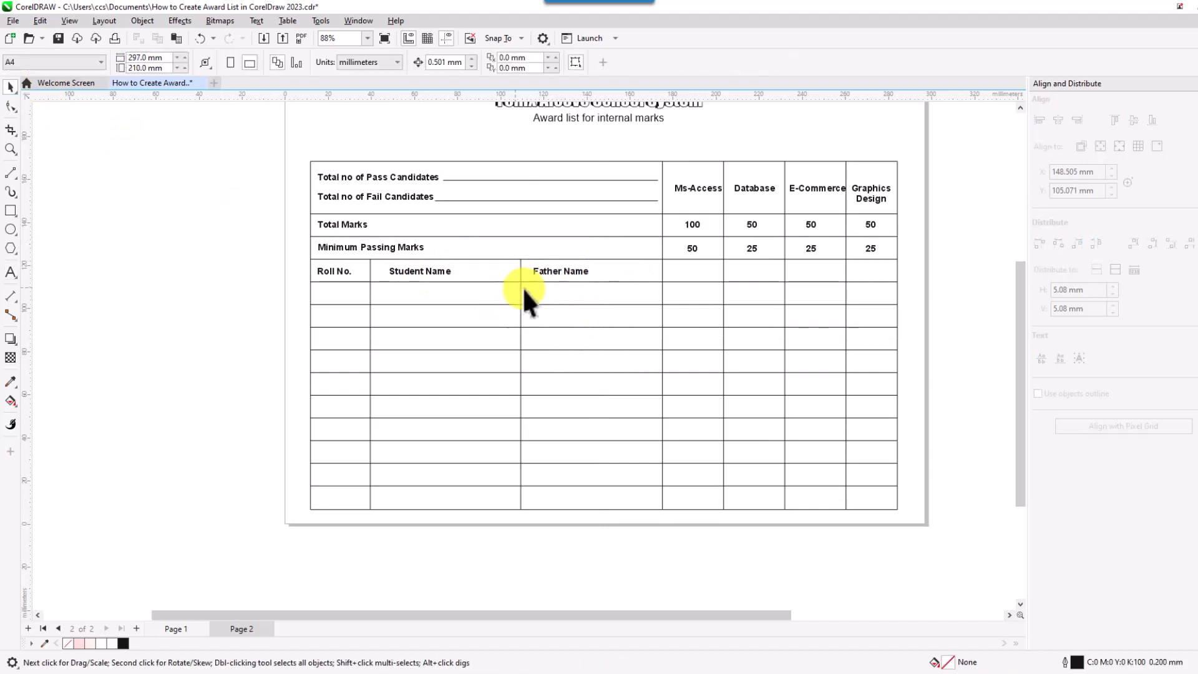
- Create roll number 11234 in the first student row
{"action": "left_click", "coordinate": [336, 275]}
{"action": "left_click_drag", "start_coordinate": [334, 281], "coordinate": [343, 301]}
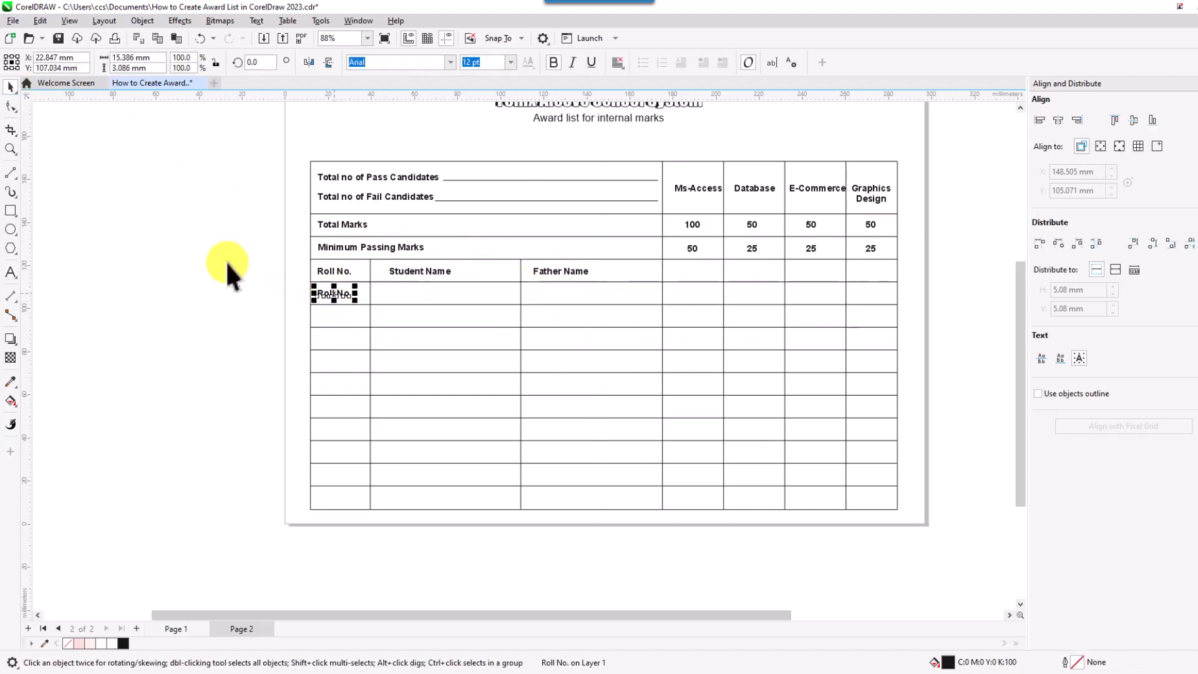
{"action": "key", "text": "F8"}
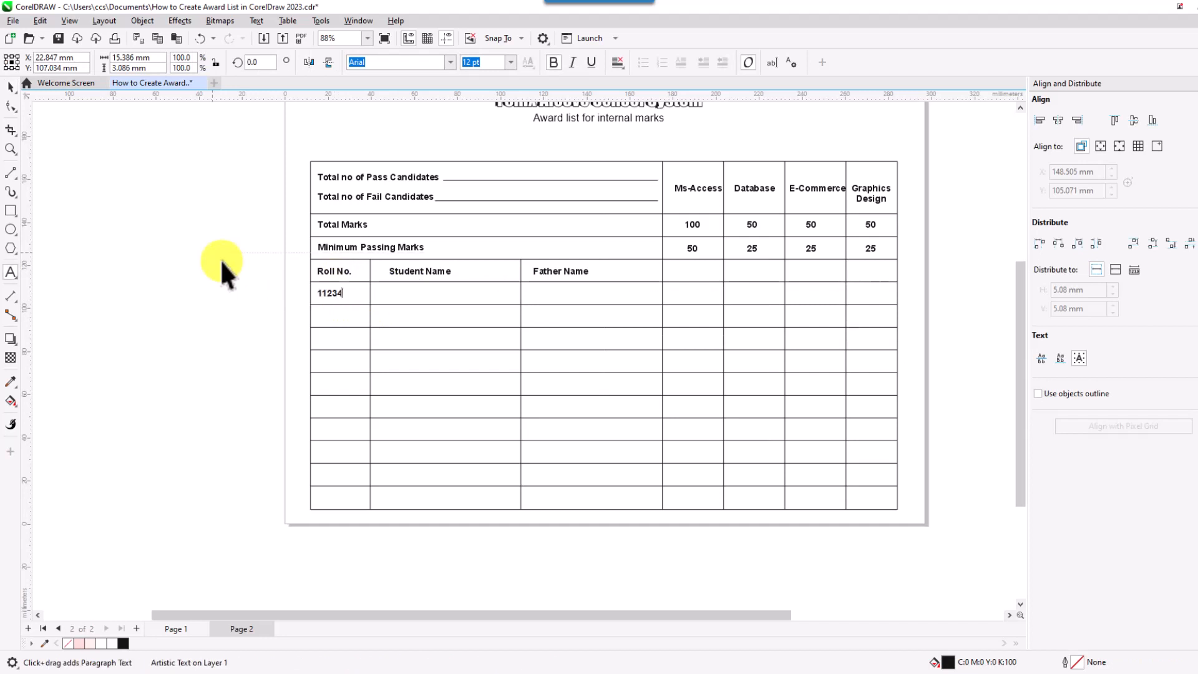
{"action": "key", "text": "ctrl+space"}
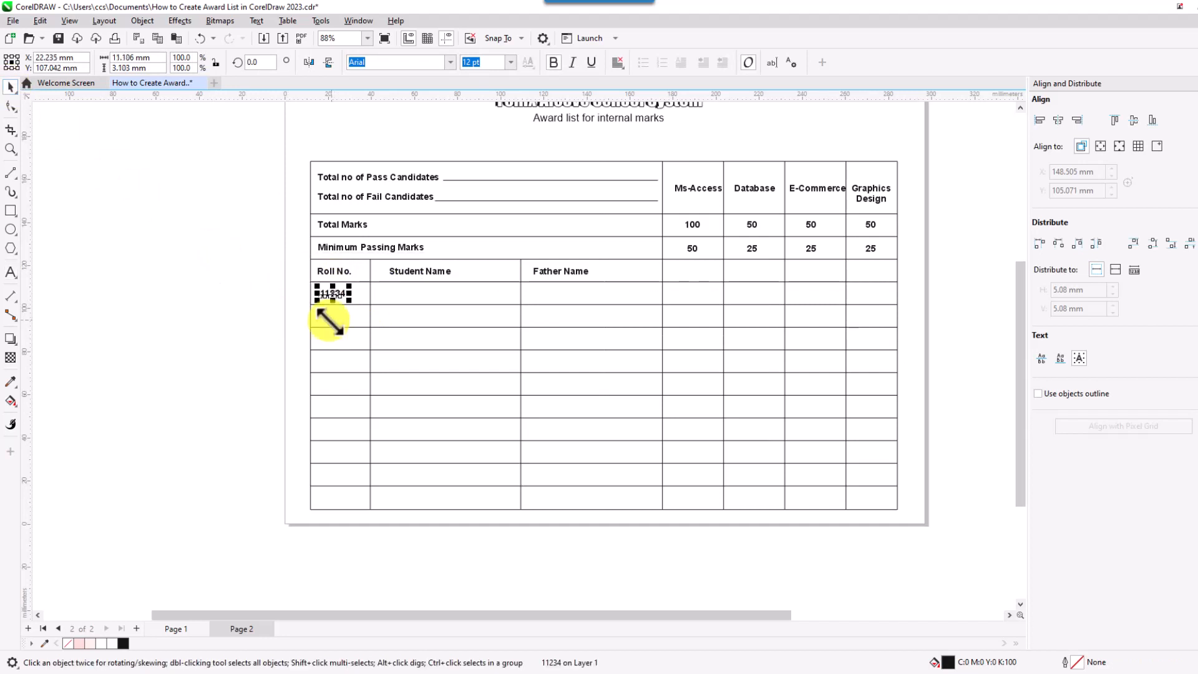
{"action": "key", "text": "Escape"}
- Duplicate 11234 down the Roll No. column, one copy per row
{"action": "left_click", "coordinate": [332, 293]}
{"action": "left_click_drag", "start_coordinate": [335, 295], "coordinate": [336, 317]}
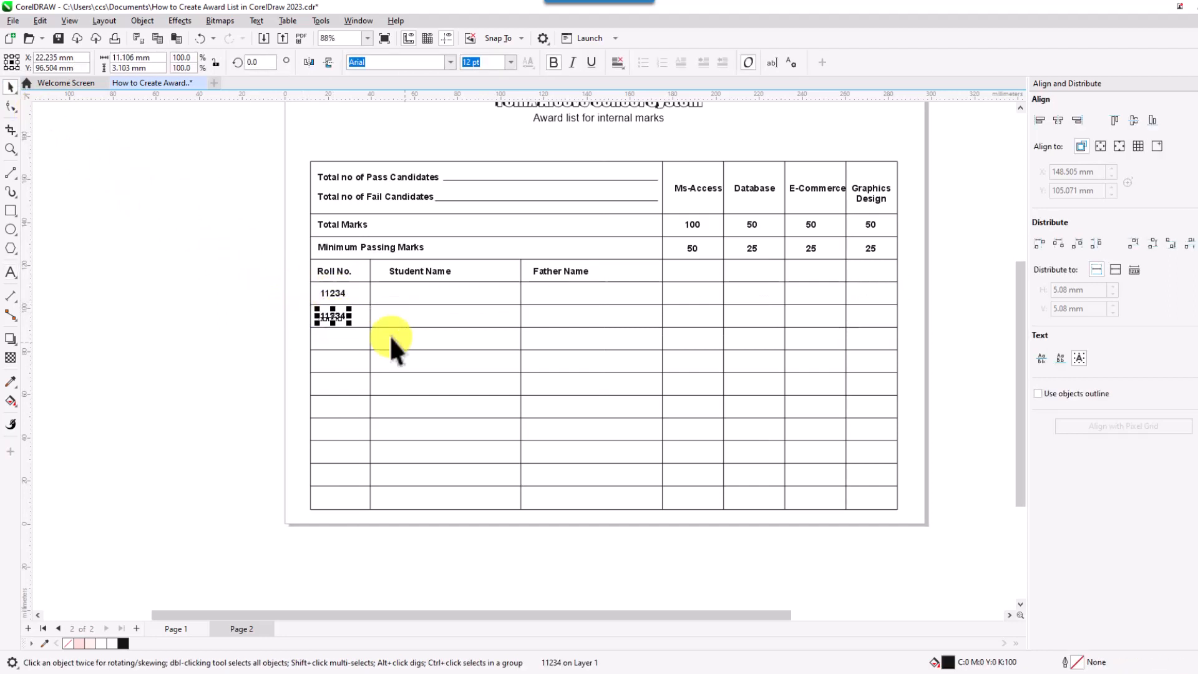
{"action": "key", "text": "ctrl+d"}
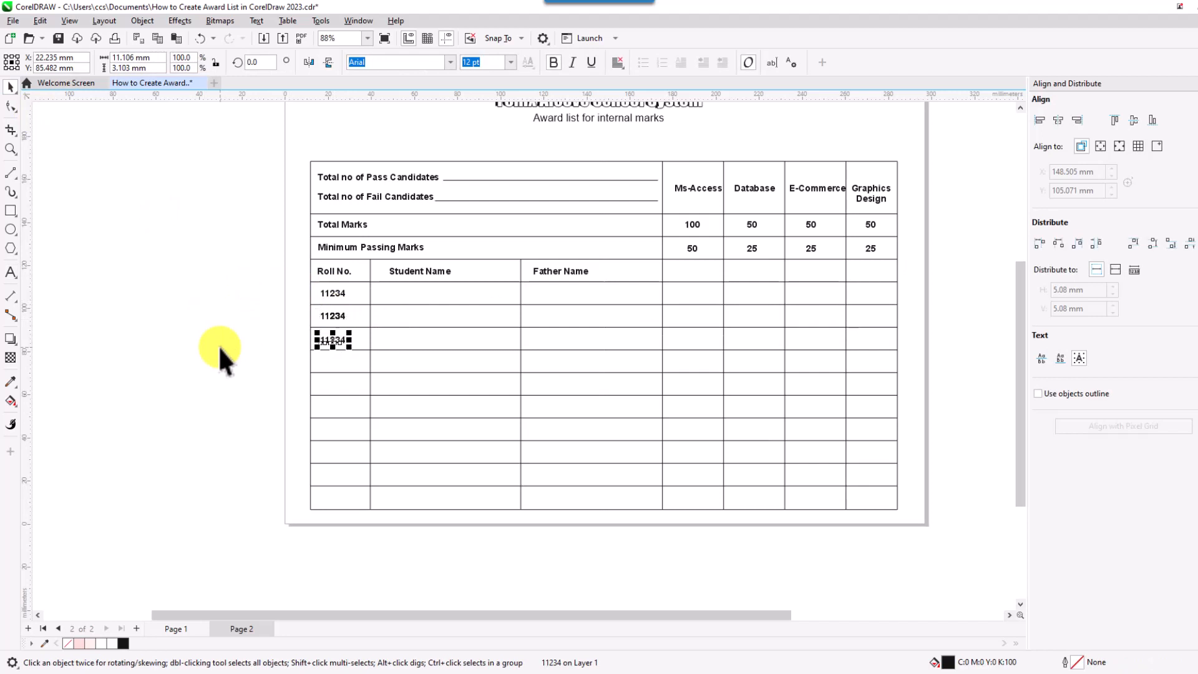
{"action": "key", "text": "ctrl+v"}
{"action": "key", "text": "Down"}
{"action": "key", "text": "Down"}
{"action": "key", "text": "Down"}
{"action": "key", "text": "Down"}
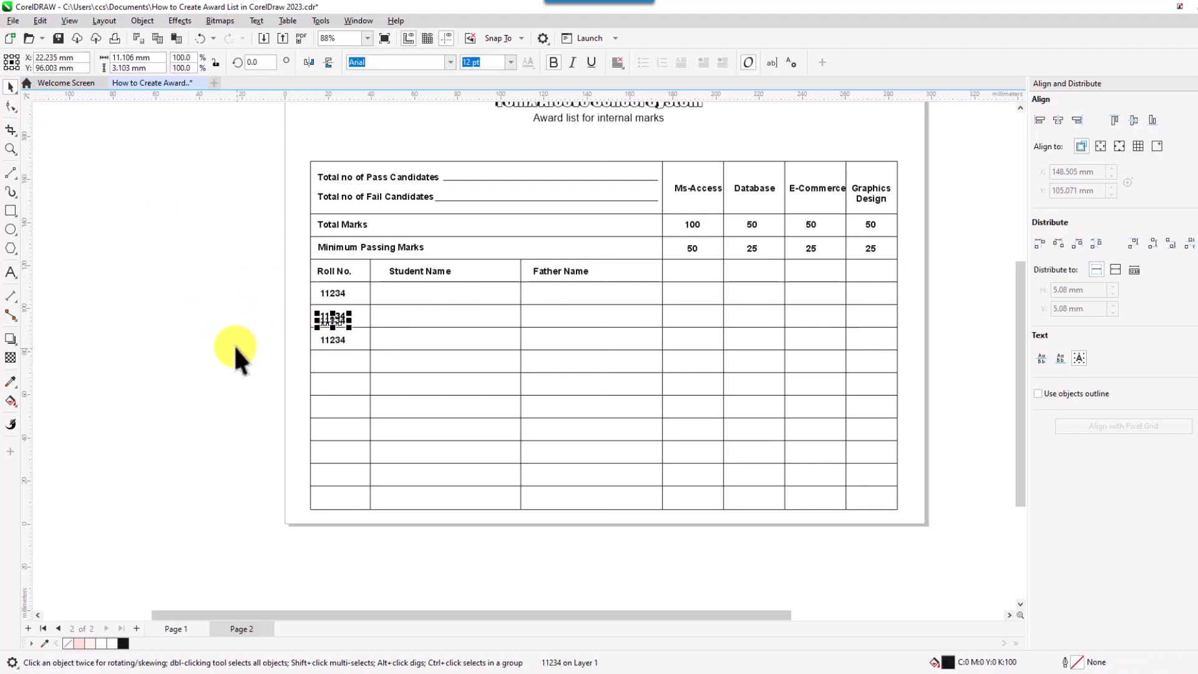
{"action": "key", "text": "Down"}
{"action": "key", "text": "Down"}
{"action": "key", "text": "Down"}
{"action": "key", "text": "Down"}
{"action": "key", "text": "Down"}
{"action": "key", "text": "Down"}
{"action": "key", "text": "Down"}
{"action": "key", "text": "Down"}
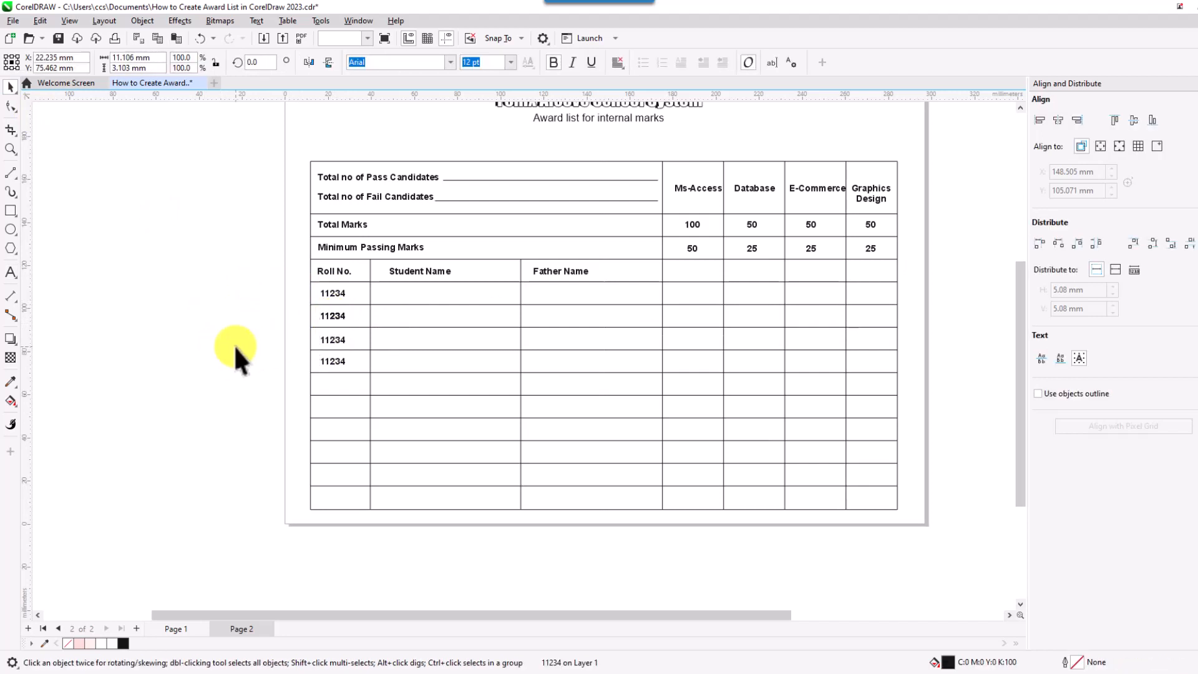
{"action": "key", "text": "ctrl+v"}
{"action": "key", "text": "Down"}
{"action": "key", "text": "Down"}
{"action": "key", "text": "Down"}
{"action": "key", "text": "Down"}
{"action": "key", "text": "Down"}
{"action": "key", "text": "Down"}
{"action": "key", "text": "Down"}
{"action": "key", "text": "Down"}
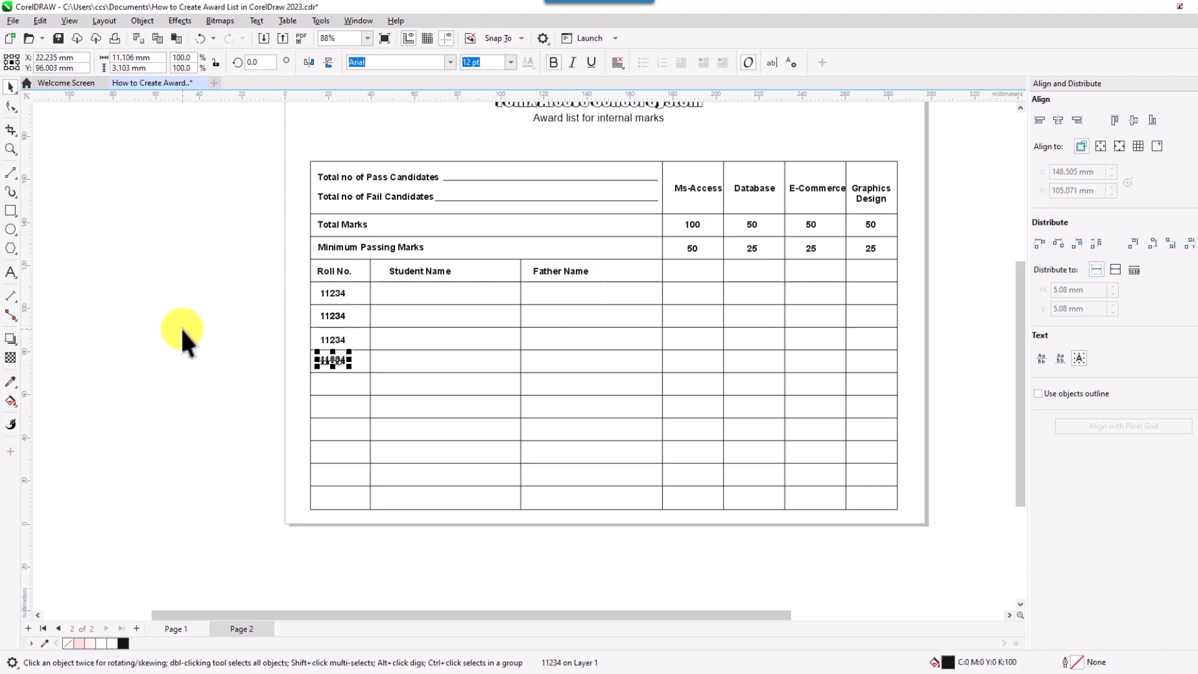
{"action": "key", "text": "Down"}
{"action": "key", "text": "Down"}
{"action": "key", "text": "Down"}
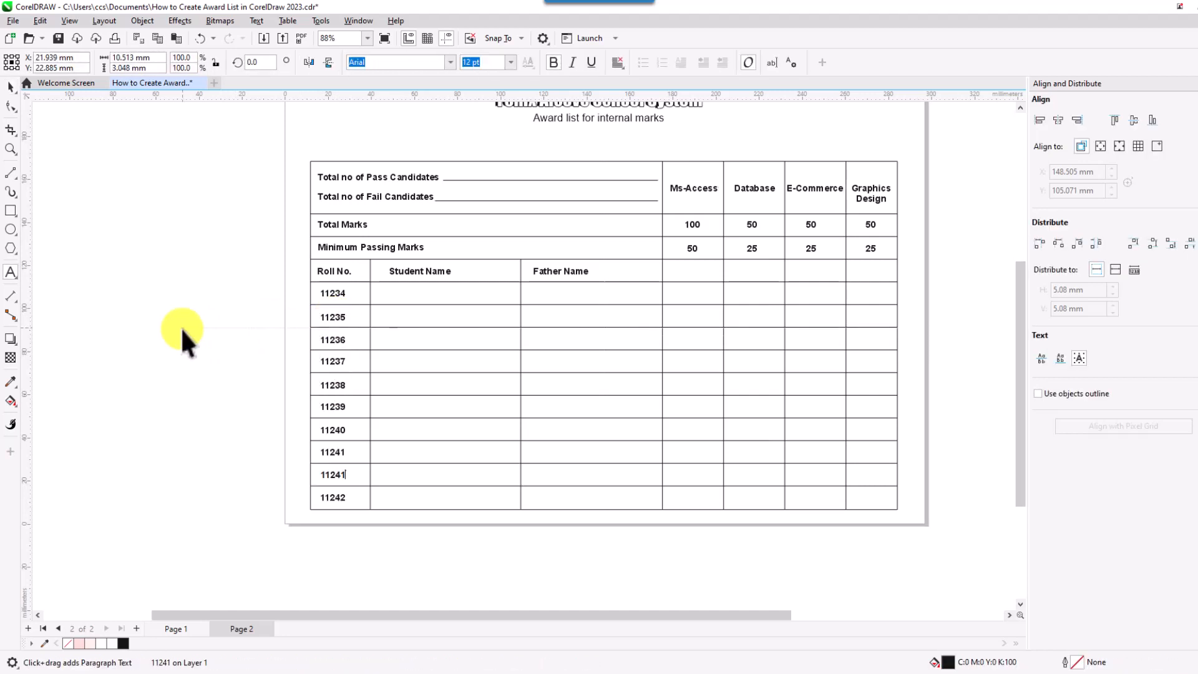
- Edit the last row's roll number to read 11243
{"action": "left_click", "coordinate": [11, 87]}
{"action": "left_click", "coordinate": [334, 499]}
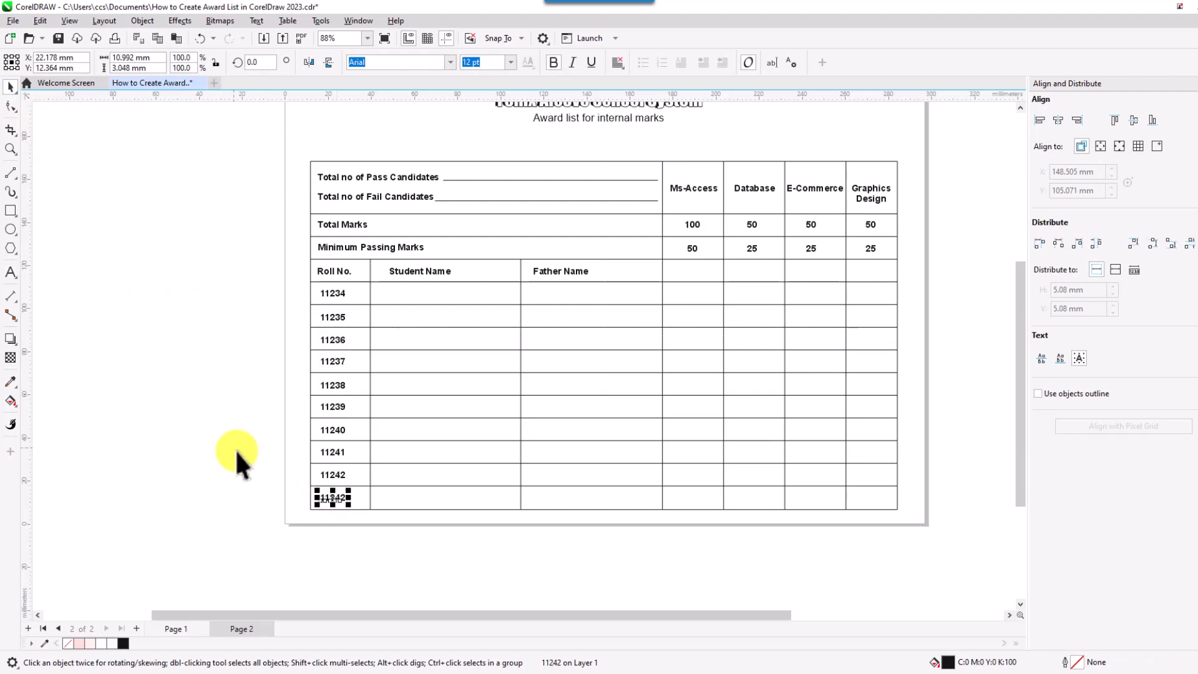
{"action": "key", "text": "F8"}
{"action": "key", "text": "BackSpace"}
{"action": "type", "text": "3"}
{"action": "left_click", "coordinate": [11, 88]}
{"action": "left_click", "coordinate": [152, 293]}
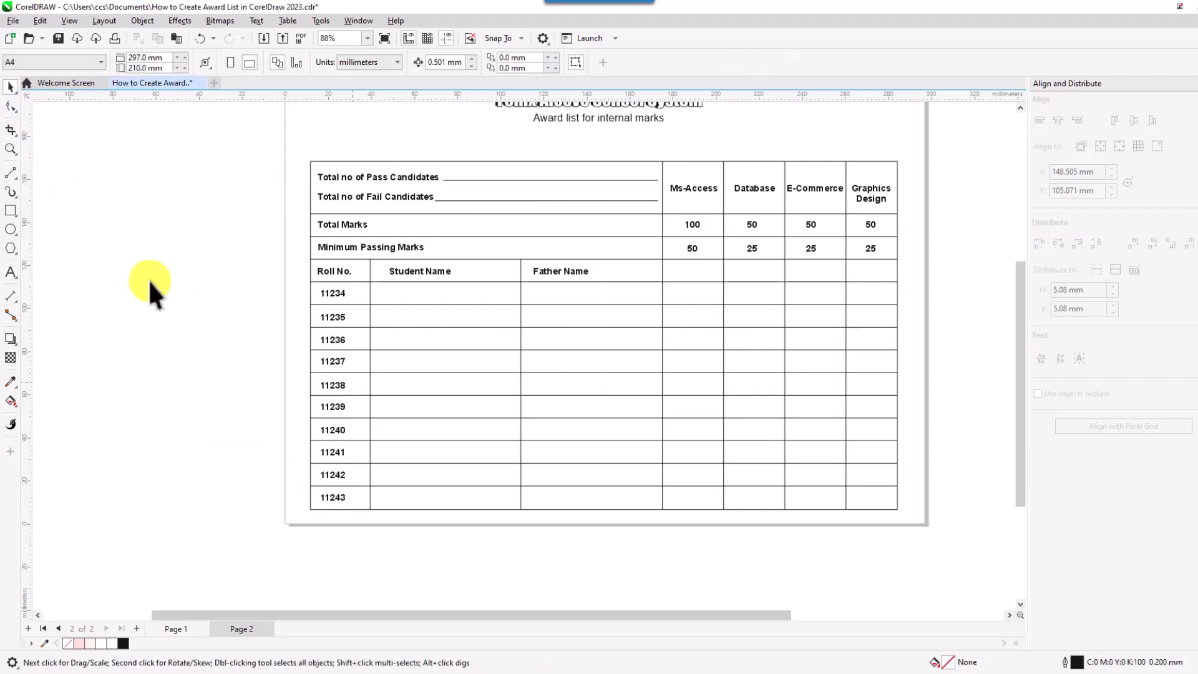
- Copy 11234 into the first Student Name cell and replace it with the student's name
{"action": "left_click_drag", "start_coordinate": [334, 292], "coordinate": [395, 294]}
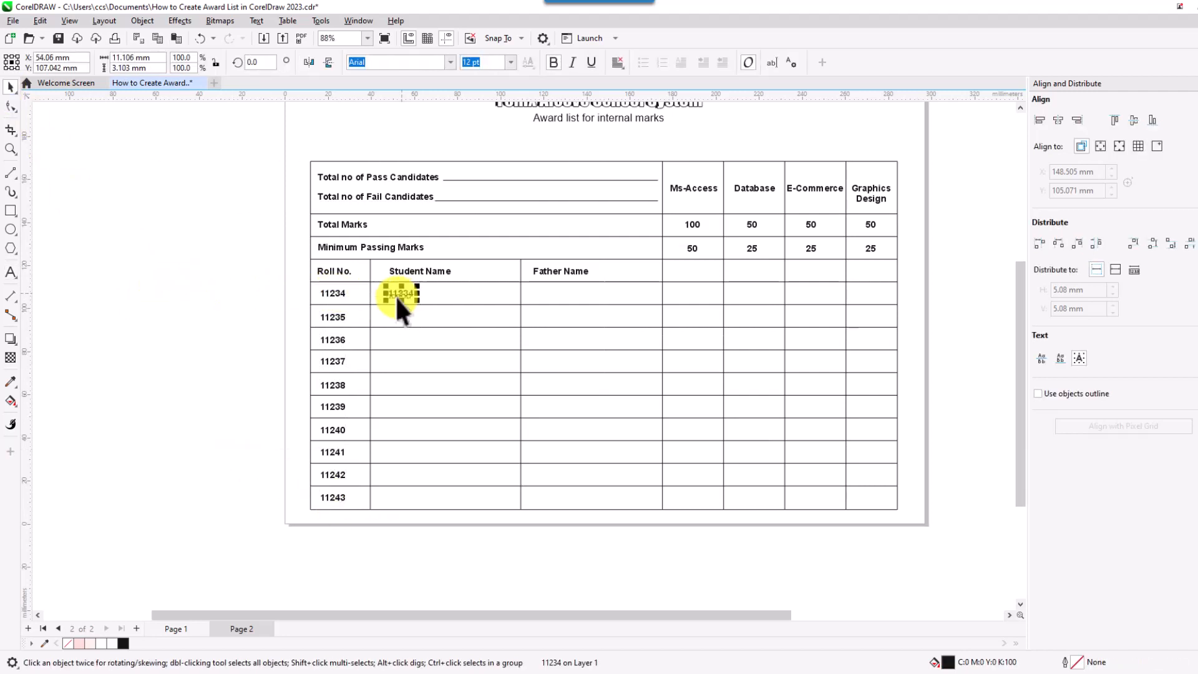
{"action": "key", "text": "F8"}
{"action": "key", "text": "BackSpace"}
{"action": "key", "text": "BackSpace"}
{"action": "type", "text": "Sulamina"}
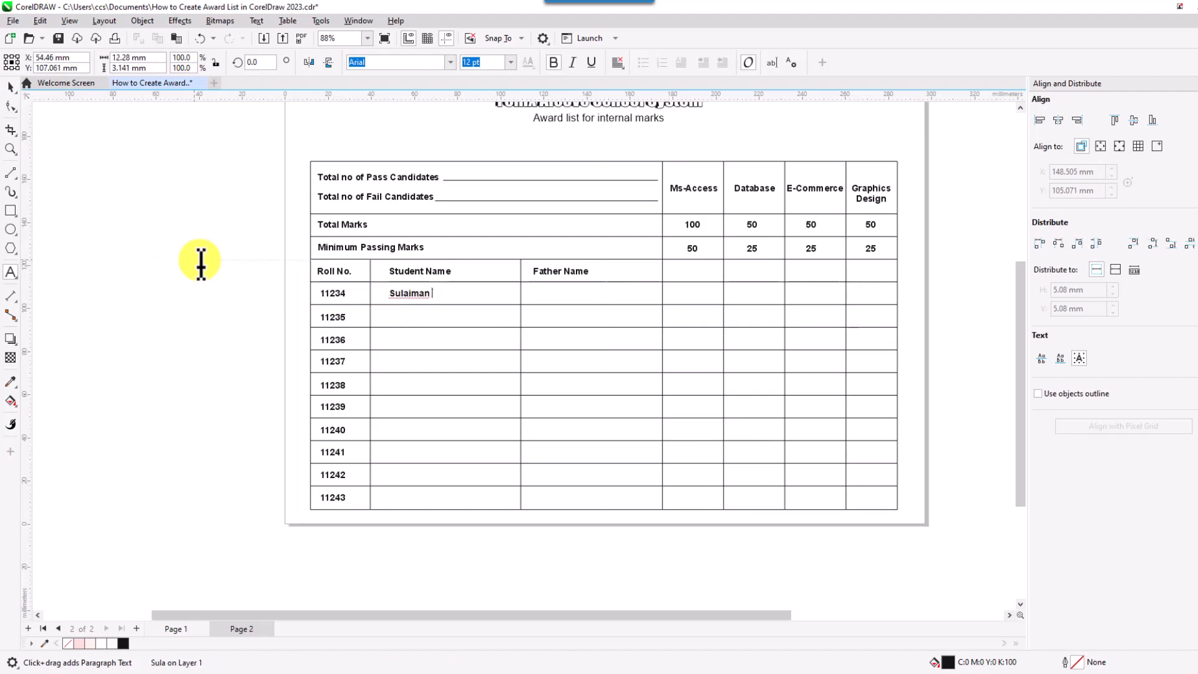
{"action": "type", "text": " Muhammad"}
{"action": "left_click", "coordinate": [11, 89]}
- Copy the name into the Father Name cell and edit it to the father's name
{"action": "left_click_drag", "start_coordinate": [401, 294], "coordinate": [501, 297]}
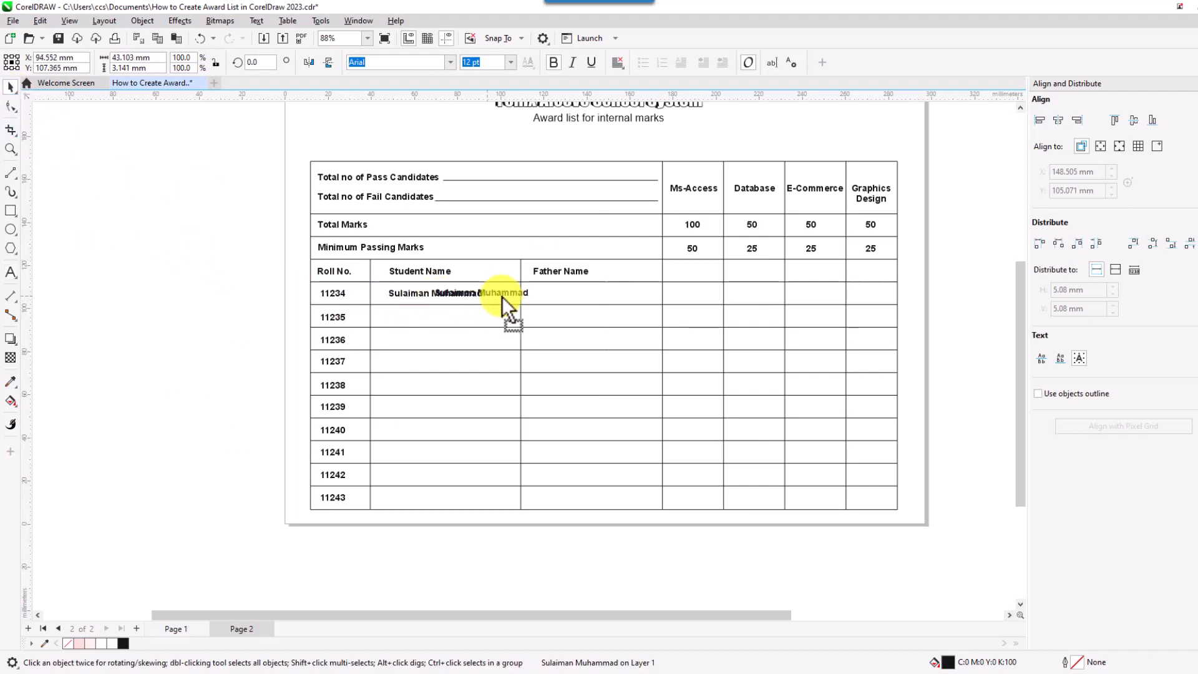
{"action": "left_click_drag", "start_coordinate": [583, 297], "coordinate": [583, 298]}
{"action": "key", "text": "F8"}
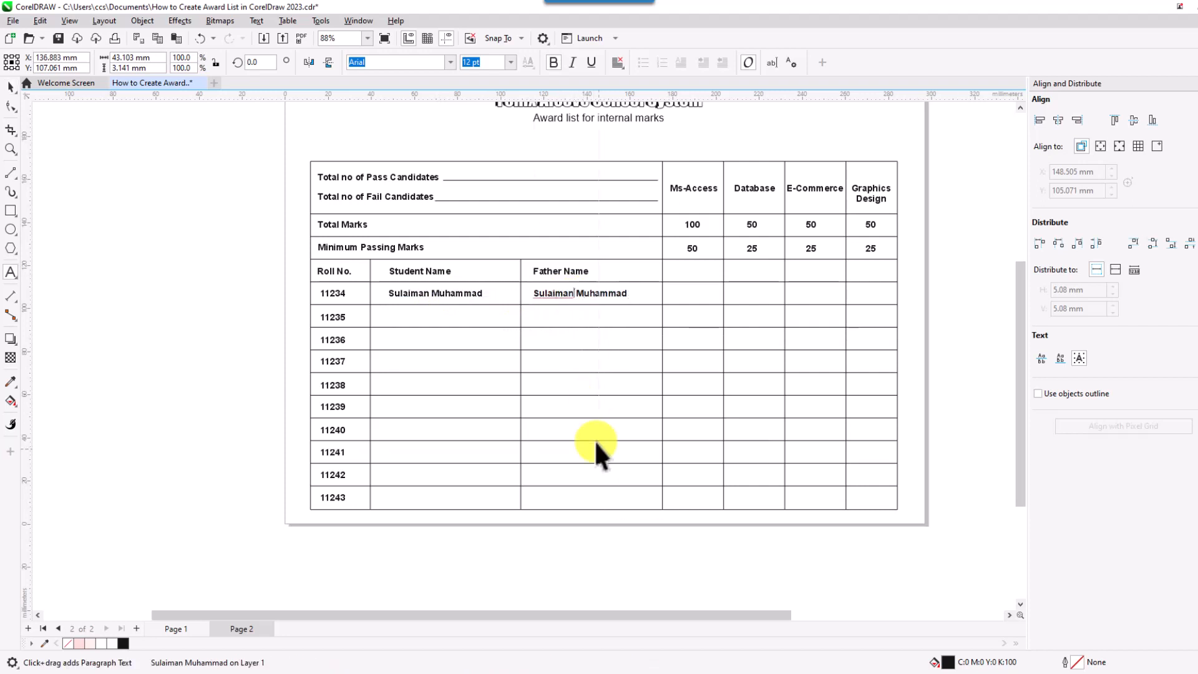
{"action": "key", "text": "BackSpace"}
{"action": "key", "text": "BackSpace"}
{"action": "key", "text": "BackSpace"}
{"action": "key", "text": "BackSpace"}
{"action": "key", "text": "BackSpace"}
{"action": "key", "text": "BackSpace"}
{"action": "key", "text": "BackSpace"}
{"action": "key", "text": "BackSpace"}
{"action": "type", "text": "Nazar"}
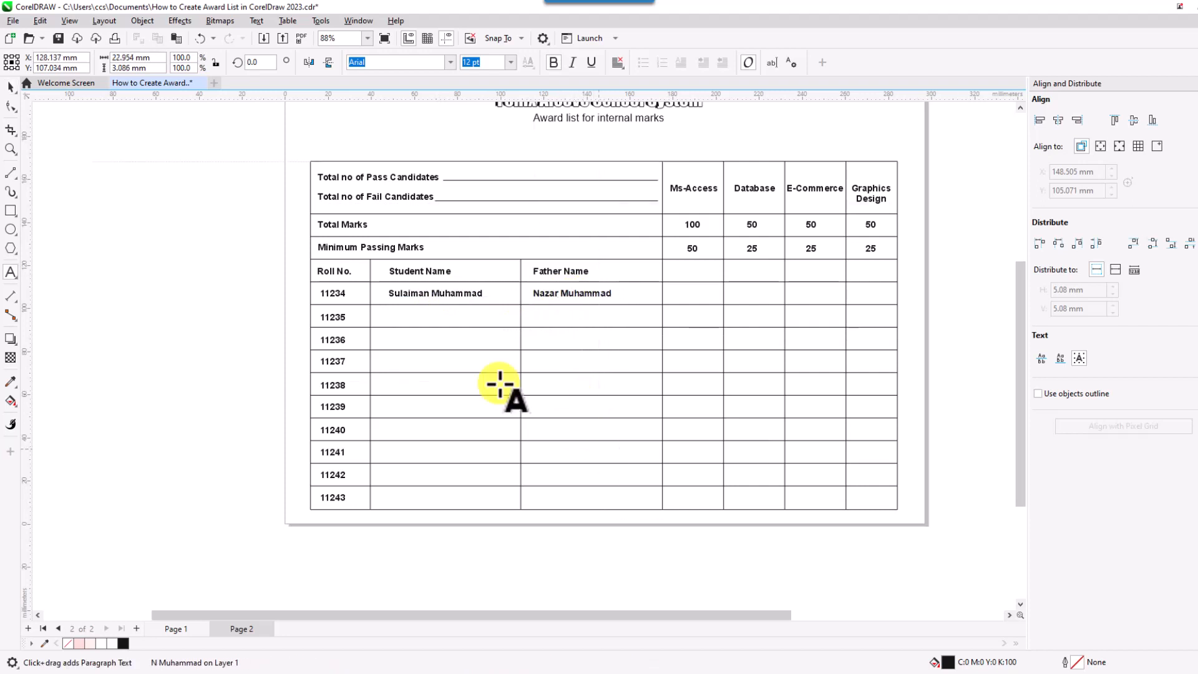
{"action": "left_click", "coordinate": [10, 87]}
{"action": "left_click", "coordinate": [147, 228]}
- Copy the name pair down through the remaining rows to row 11243
{"action": "left_click_drag", "start_coordinate": [663, 553], "coordinate": [389, 292]}
{"action": "left_click_drag", "start_coordinate": [499, 298], "coordinate": [501, 318]}
{"action": "key", "text": "ctrl+r"}
{"action": "key", "text": "ctrl+r"}
{"action": "key", "text": "ctrl+r"}
{"action": "key", "text": "ctrl+r"}
{"action": "key", "text": "ctrl+r"}
{"action": "key", "text": "ctrl+r"}
{"action": "key", "text": "ctrl+r"}
{"action": "key", "text": "ctrl+r"}
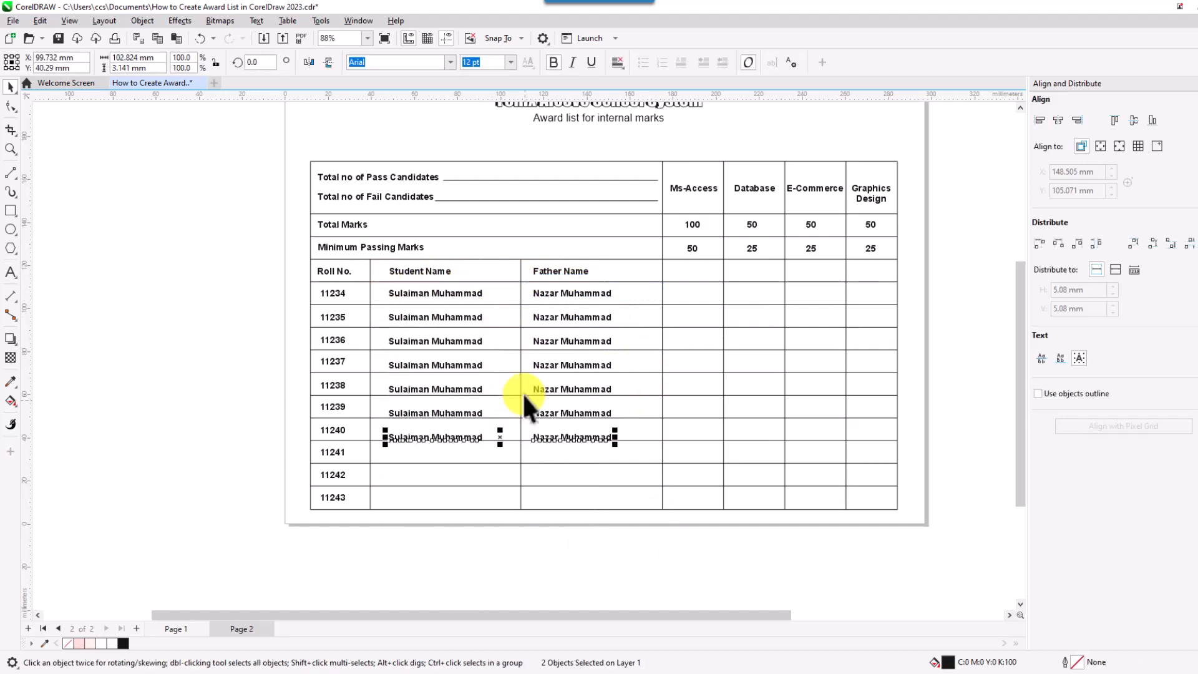
{"action": "key", "text": "Delete"}
{"action": "left_click_drag", "start_coordinate": [618, 529], "coordinate": [364, 463]}
{"action": "key", "text": "Down"}
{"action": "key", "text": "Down"}
{"action": "key", "text": "Down"}
{"action": "key", "text": "Down"}
{"action": "key", "text": "Down"}
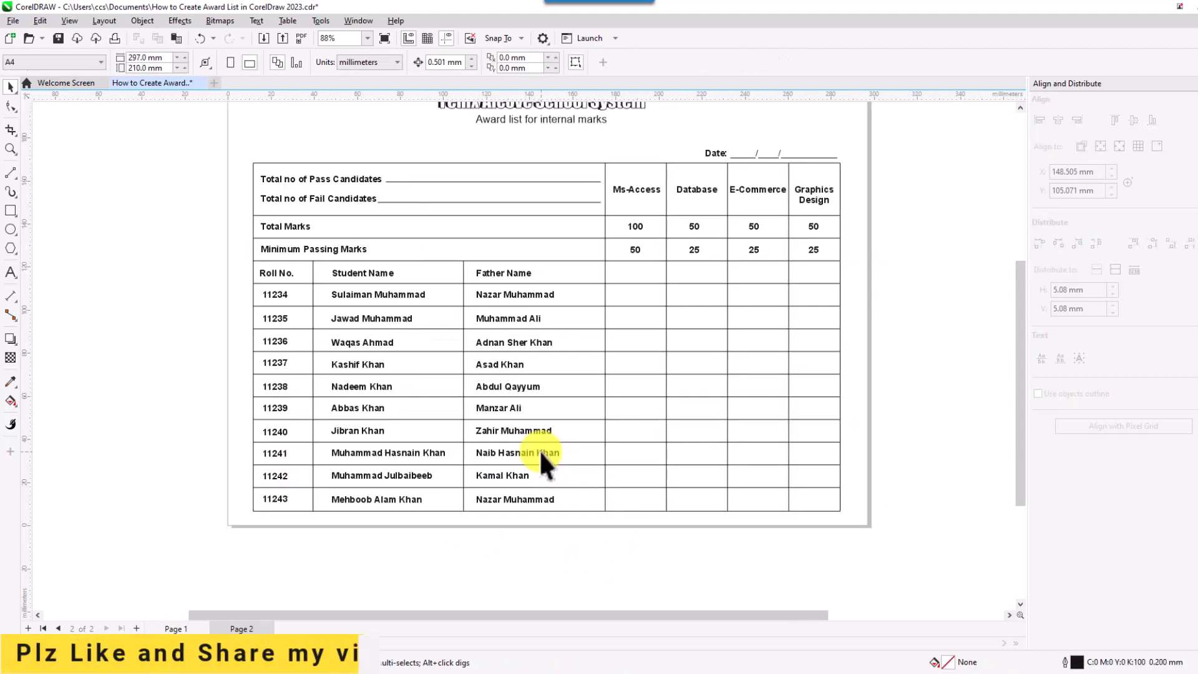
{"action": "left_click_drag", "start_coordinate": [852, 276], "coordinate": [616, 241]}
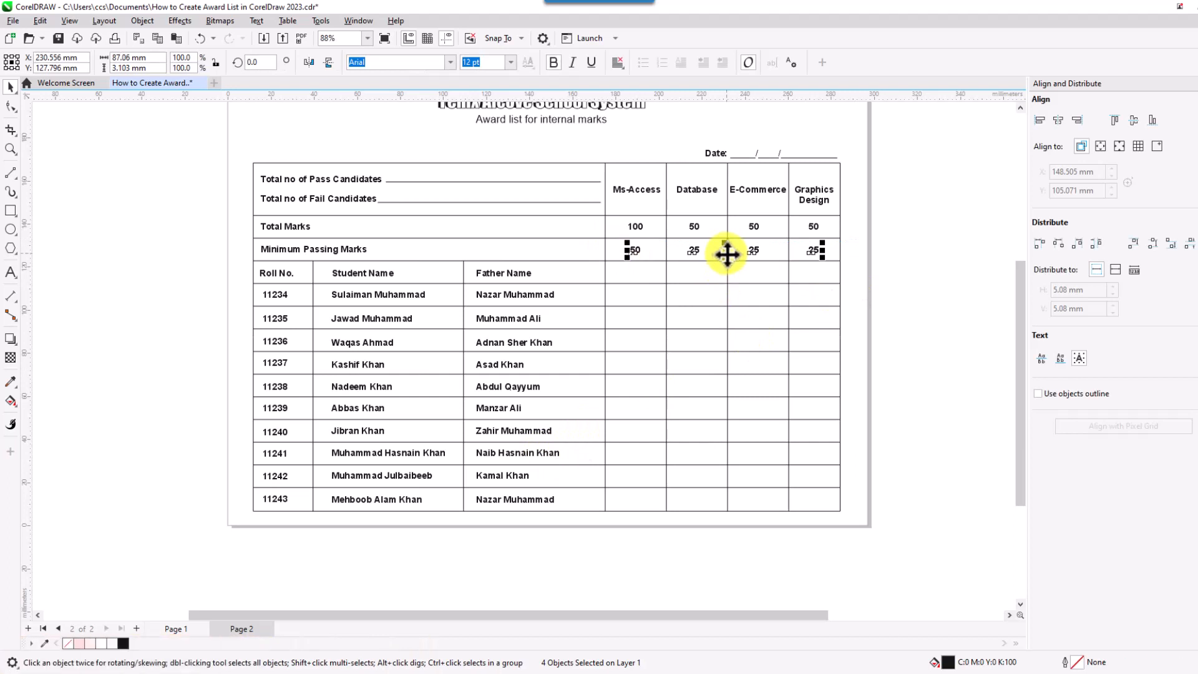
- Copy the passing marks into the first student row and set Ms-Access to 98
{"action": "left_click_drag", "start_coordinate": [727, 254], "coordinate": [725, 276]}
{"action": "left_click", "coordinate": [896, 340]}
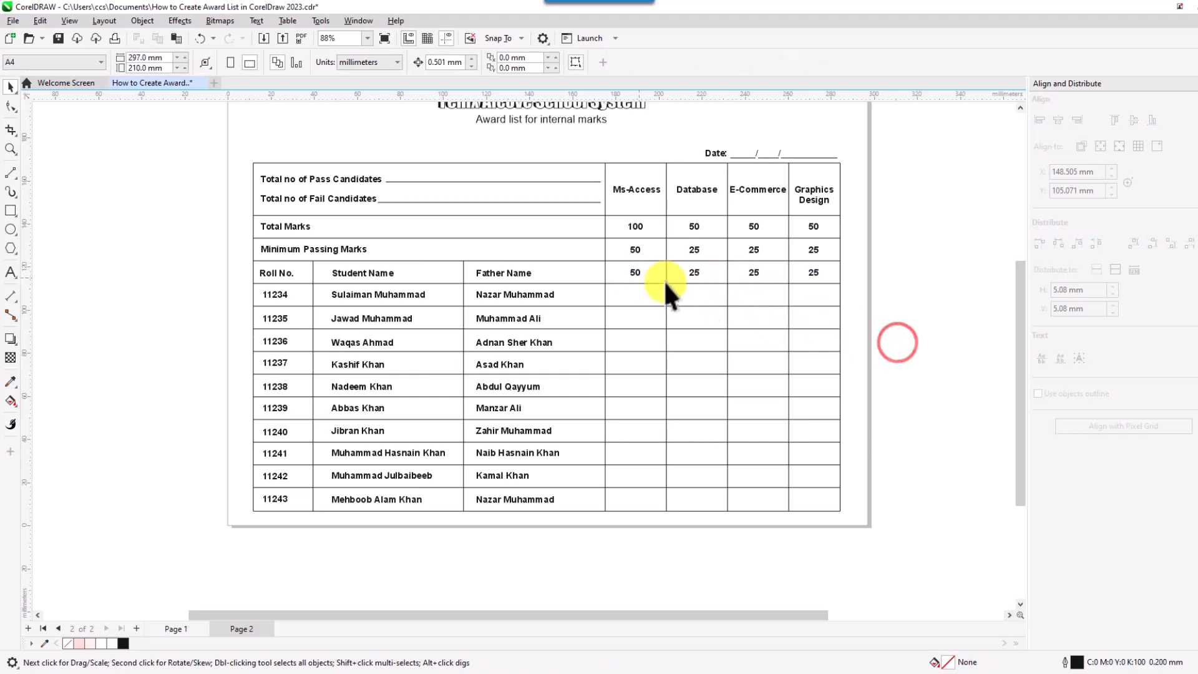
{"action": "left_click", "coordinate": [635, 272]}
{"action": "key", "text": "F8"}
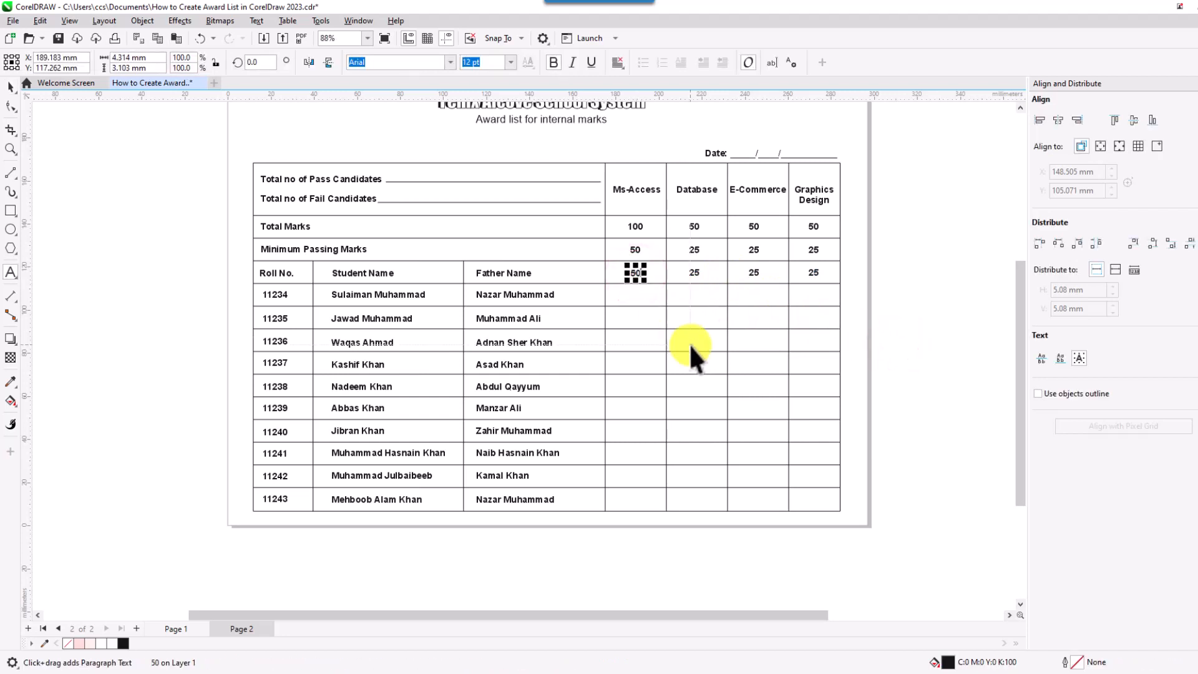
{"action": "key", "text": "BackSpace"}
{"action": "key", "text": "BackSpace"}
{"action": "type", "text": "40"}
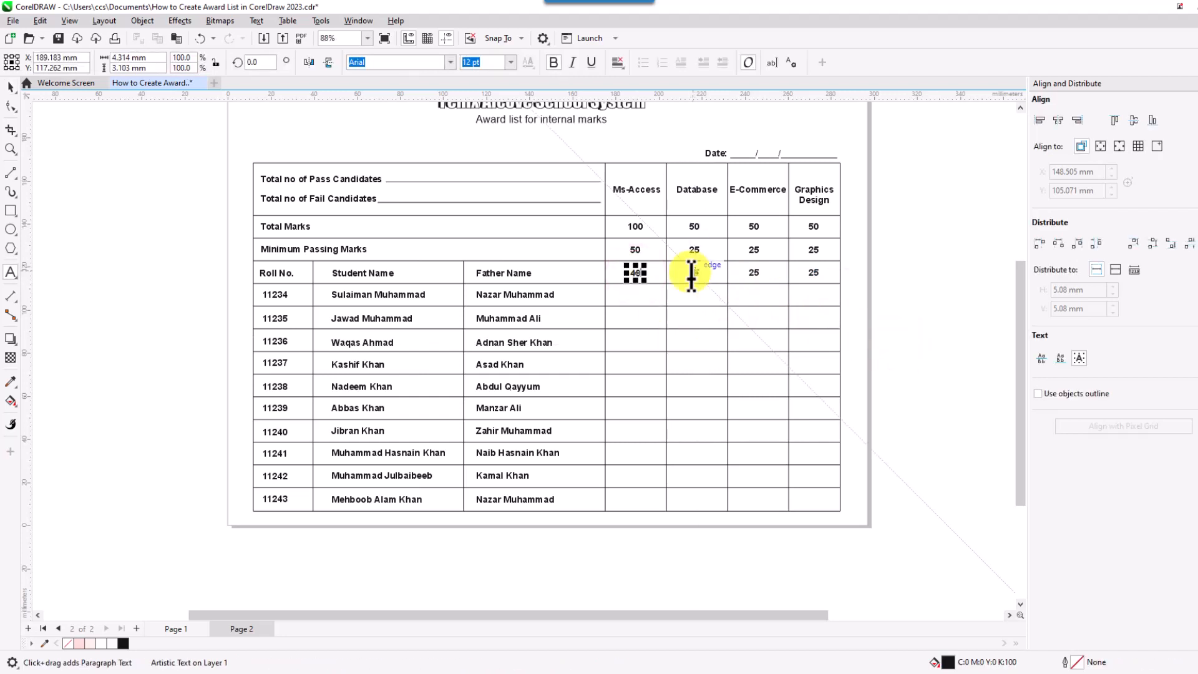
{"action": "key", "text": "BackSpace"}
{"action": "key", "text": "BackSpace"}
{"action": "type", "text": "98"}
- Set that row's E-Commerce and Graphics Design marks to 48 and 47
{"action": "left_click", "coordinate": [691, 273]}
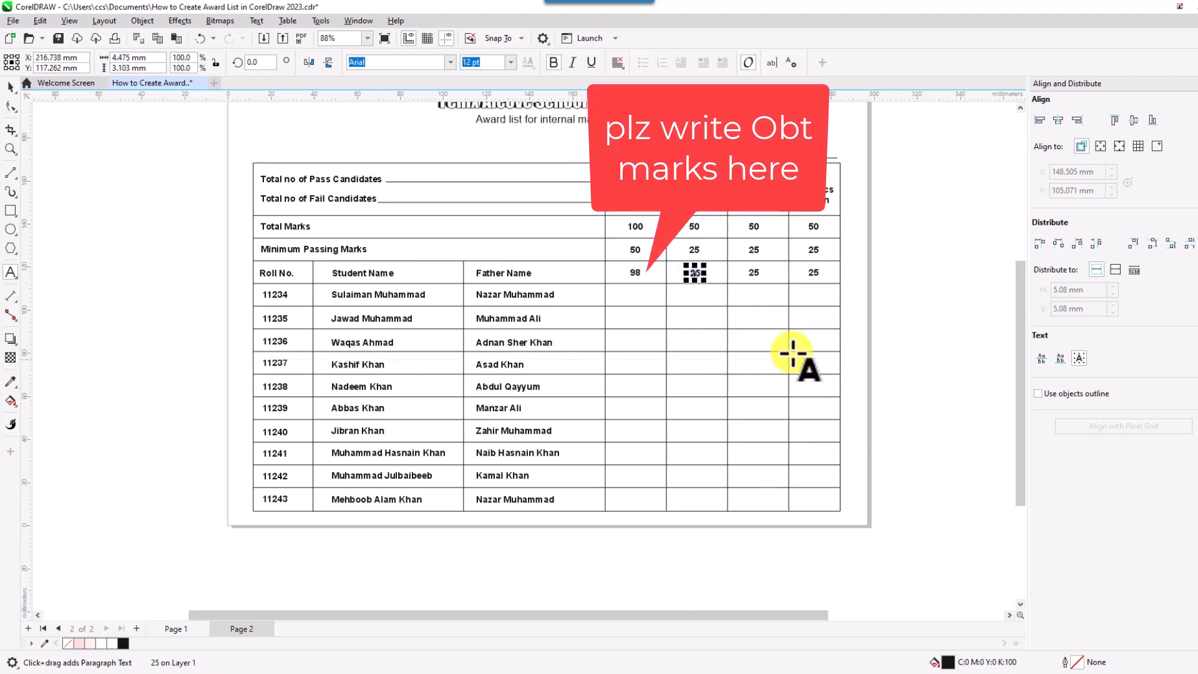
{"action": "double_click", "coordinate": [761, 274]}
{"action": "type", "text": "48"}
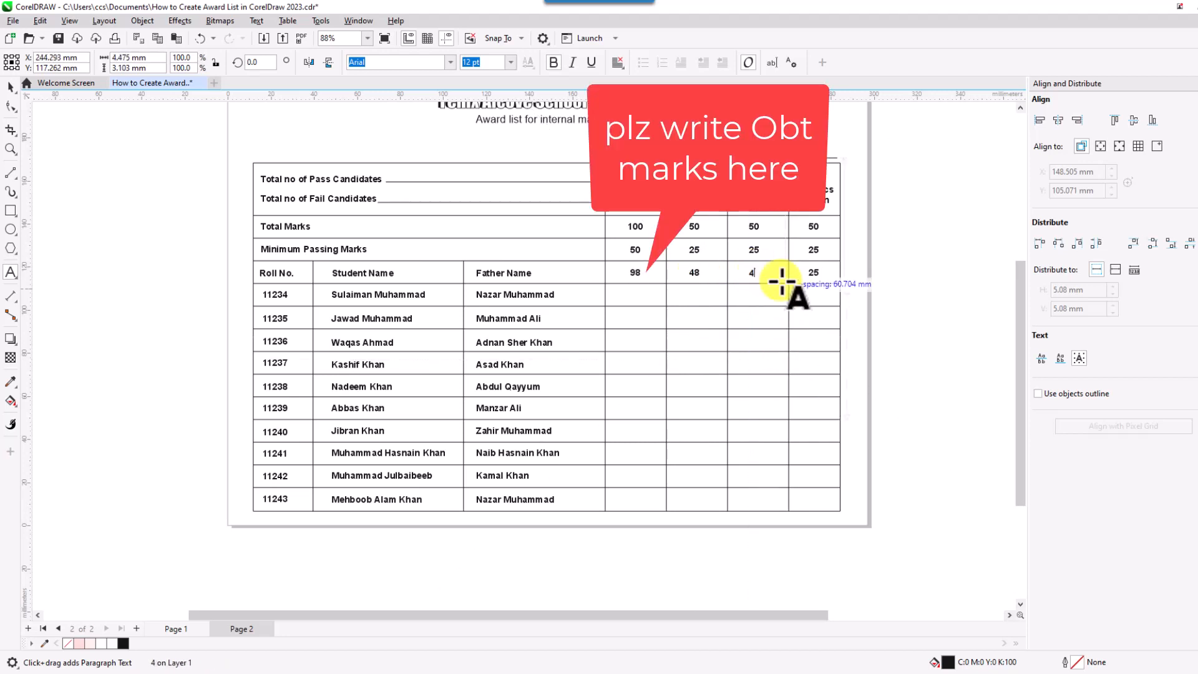
{"action": "double_click", "coordinate": [814, 273]}
{"action": "type", "text": "47"}
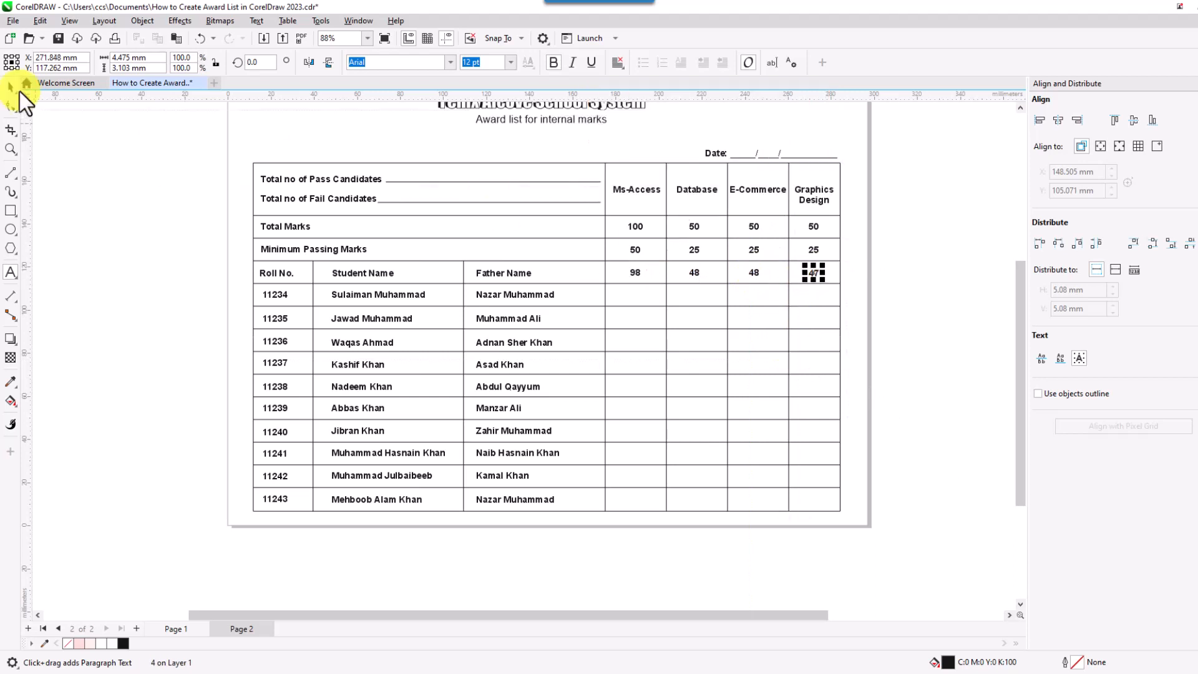
{"action": "key", "text": "Escape"}
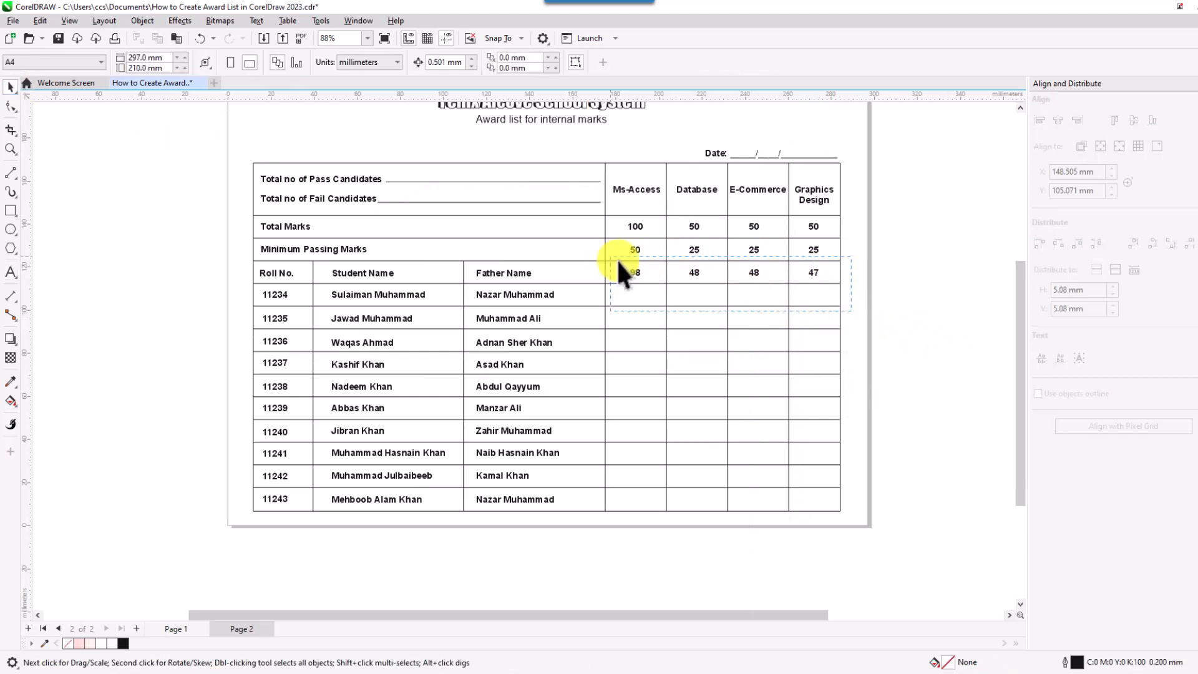
- Copy the row of marks 98, 48, 48, 47 down through rows 11234 to 11243
{"action": "left_click_drag", "start_coordinate": [618, 260], "coordinate": [618, 260]}
{"action": "left_click_drag", "start_coordinate": [724, 272], "coordinate": [722, 296]}
{"action": "key", "text": "ctrl+r"}
{"action": "key", "text": "ctrl+r"}
{"action": "key", "text": "ctrl+r"}
{"action": "key", "text": "ctrl+r"}
{"action": "key", "text": "ctrl+r"}
{"action": "key", "text": "ctrl+r"}
{"action": "key", "text": "ctrl+r"}
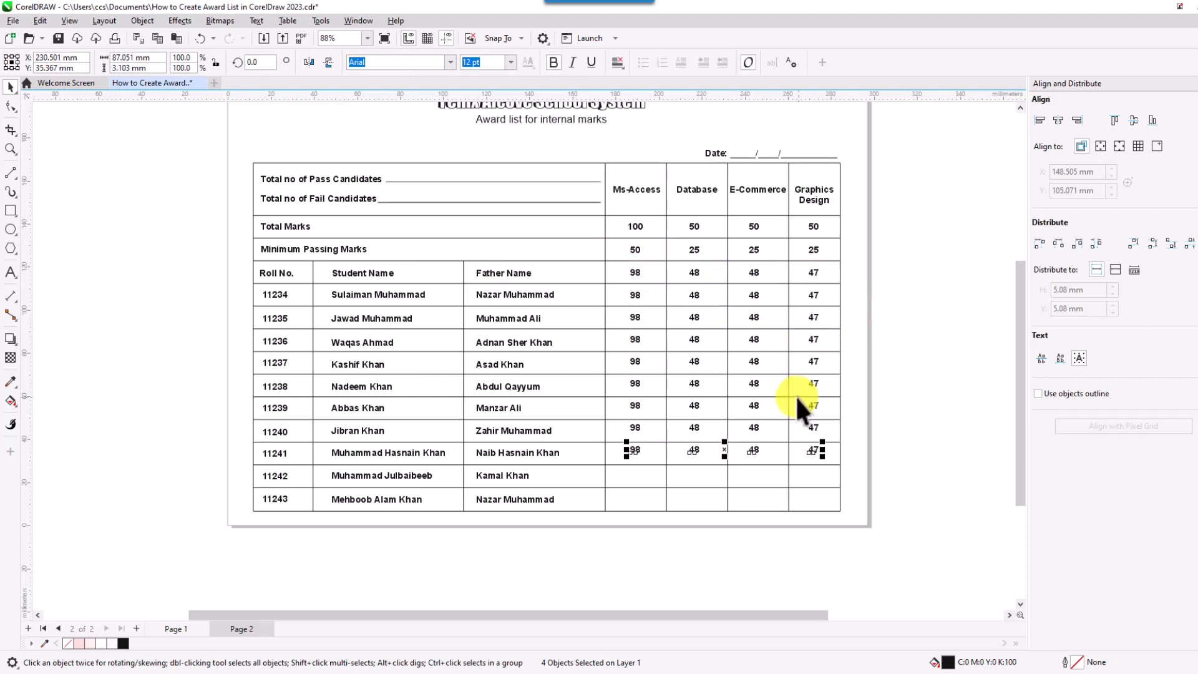
{"action": "key", "text": "ctrl+r"}
{"action": "key", "text": "ctrl+r"}
{"action": "left_click", "coordinate": [870, 480]}
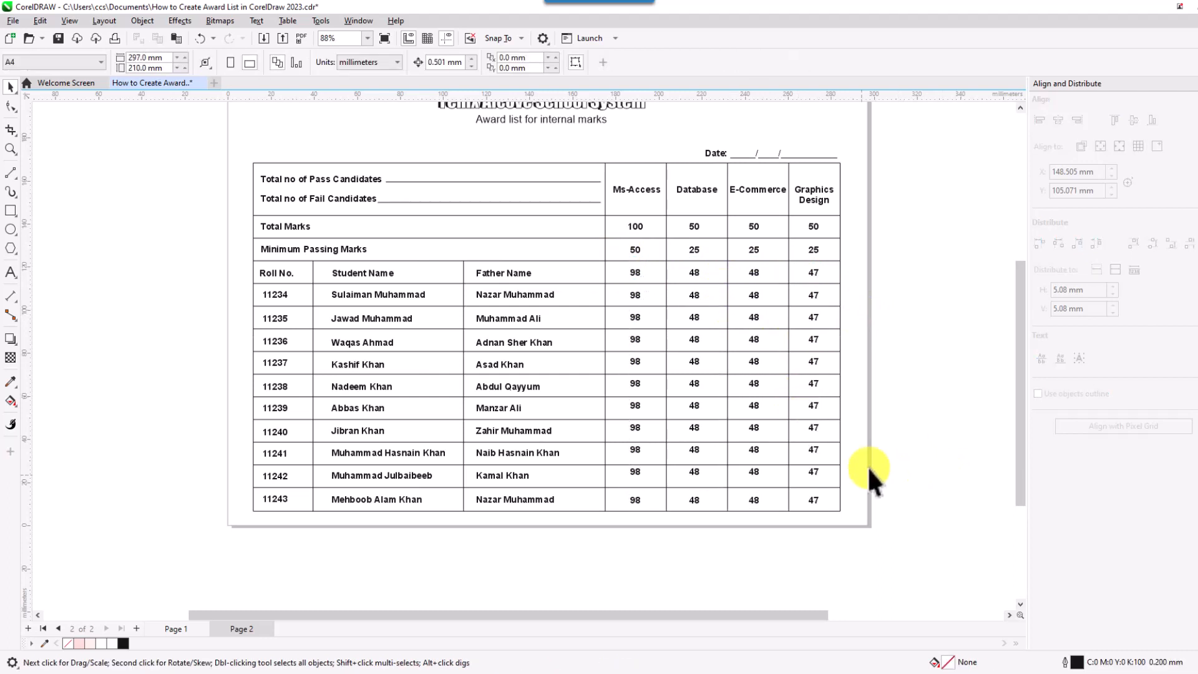
{"action": "left_click", "coordinate": [608, 476]}
{"action": "left_click", "coordinate": [828, 443]}
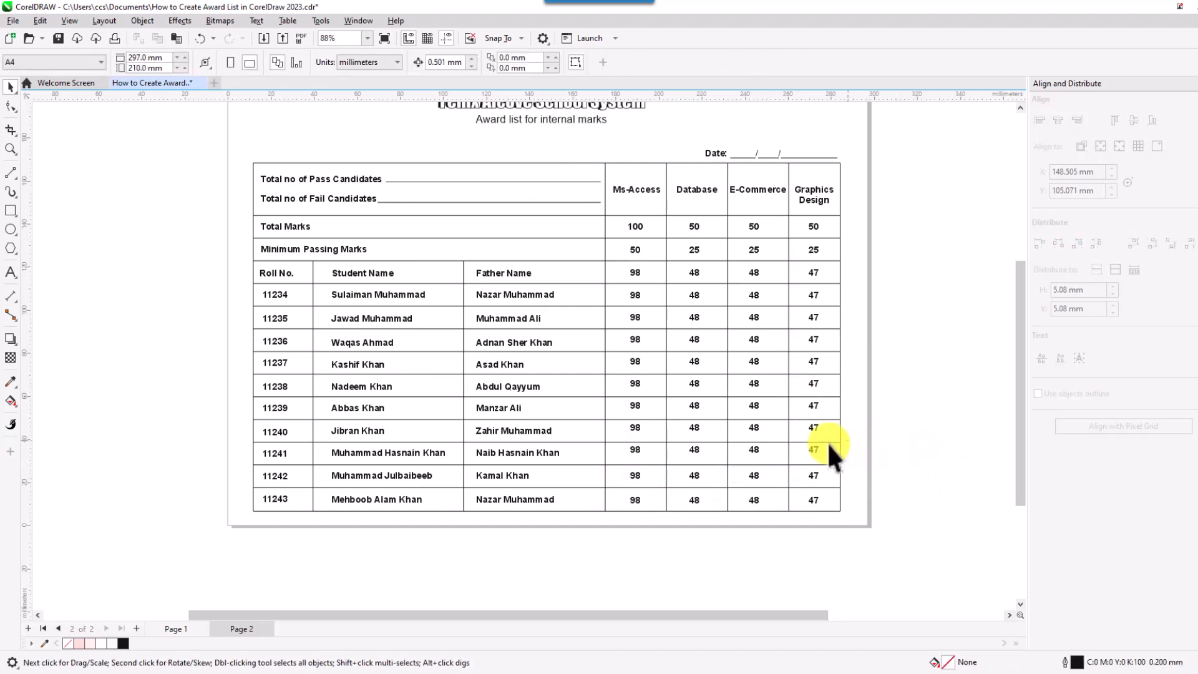
{"action": "left_click_drag", "start_coordinate": [611, 462], "coordinate": [611, 463]}
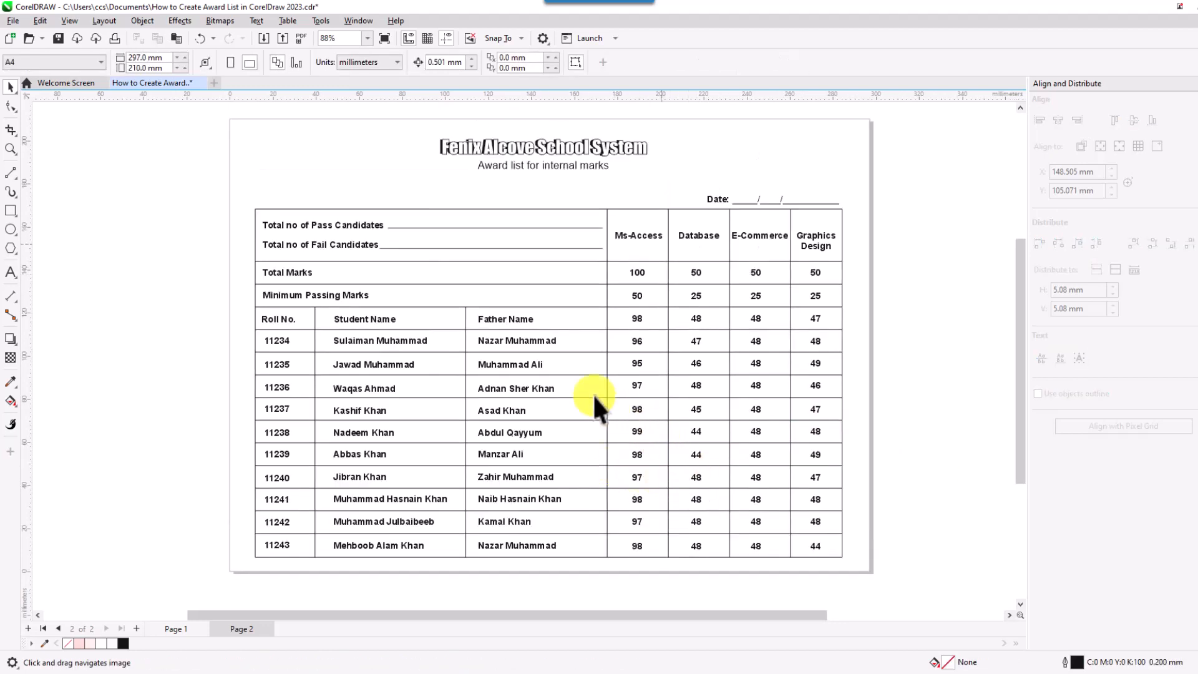
- Group all 116 table objects with Ctrl+G and nudge the group slightly upward
{"action": "left_click_drag", "start_coordinate": [242, 171], "coordinate": [897, 574]}
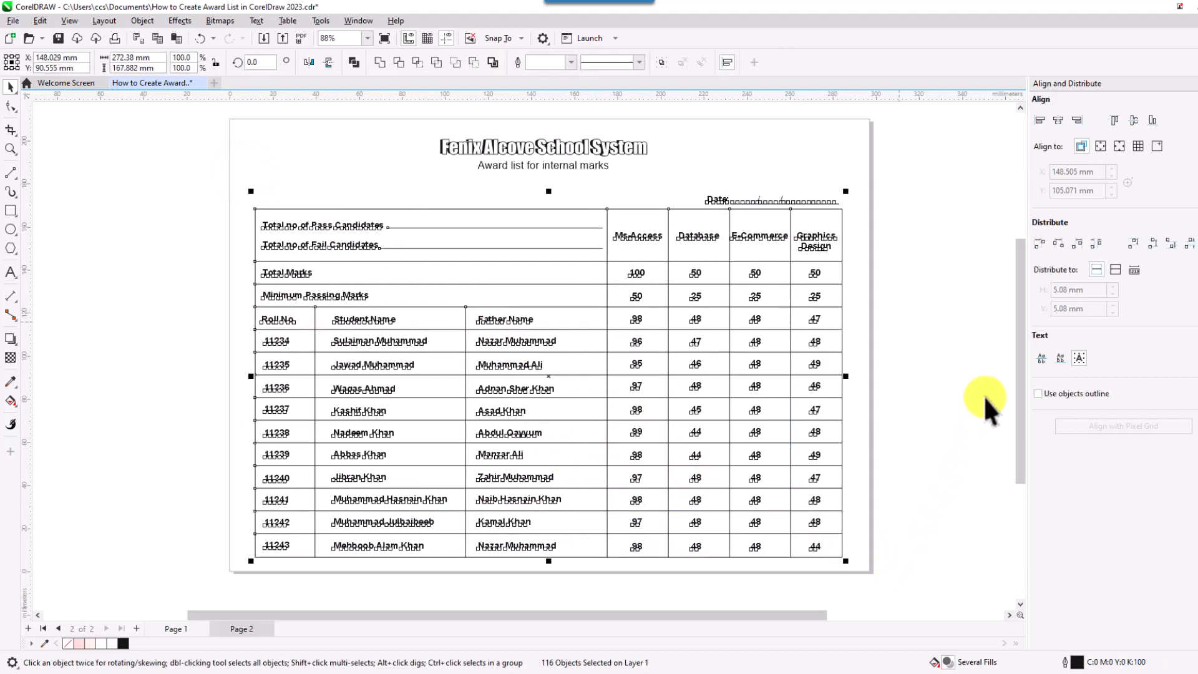
{"action": "key", "text": "ctrl+g"}
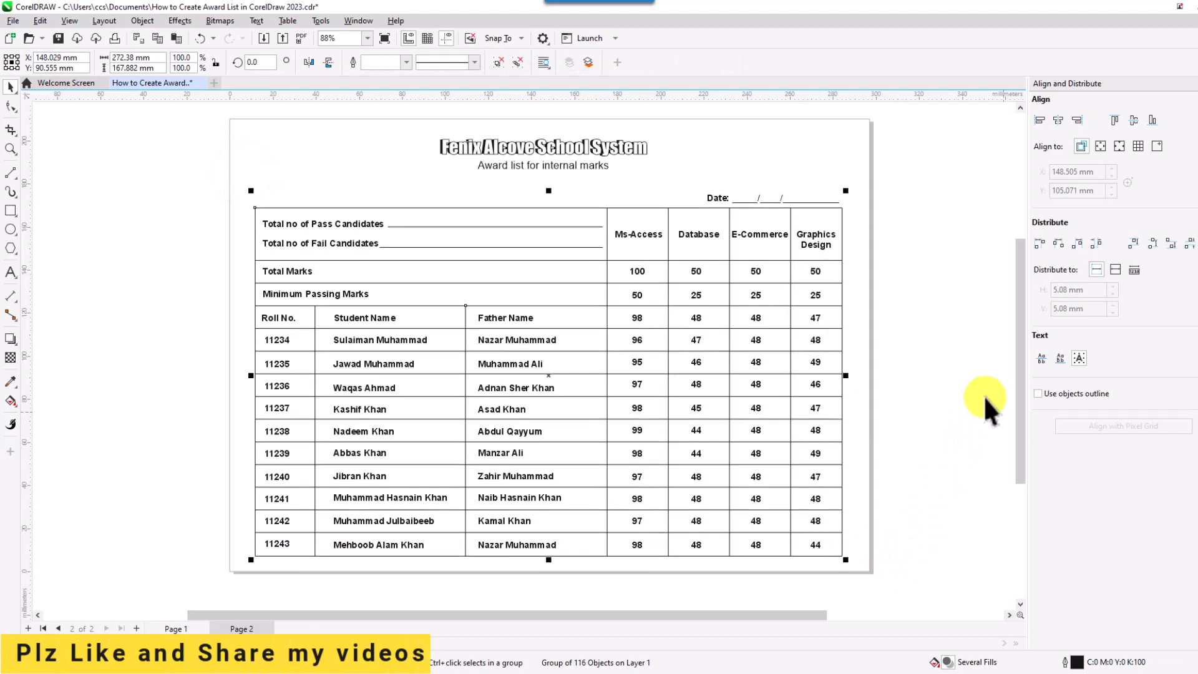
{"action": "key", "text": "Up"}
{"action": "key", "text": "Up"}
{"action": "key", "text": "Up"}
{"action": "key", "text": "Up"}
{"action": "key", "text": "Up"}
{"action": "key", "text": "Up"}
{"action": "key", "text": "Up"}
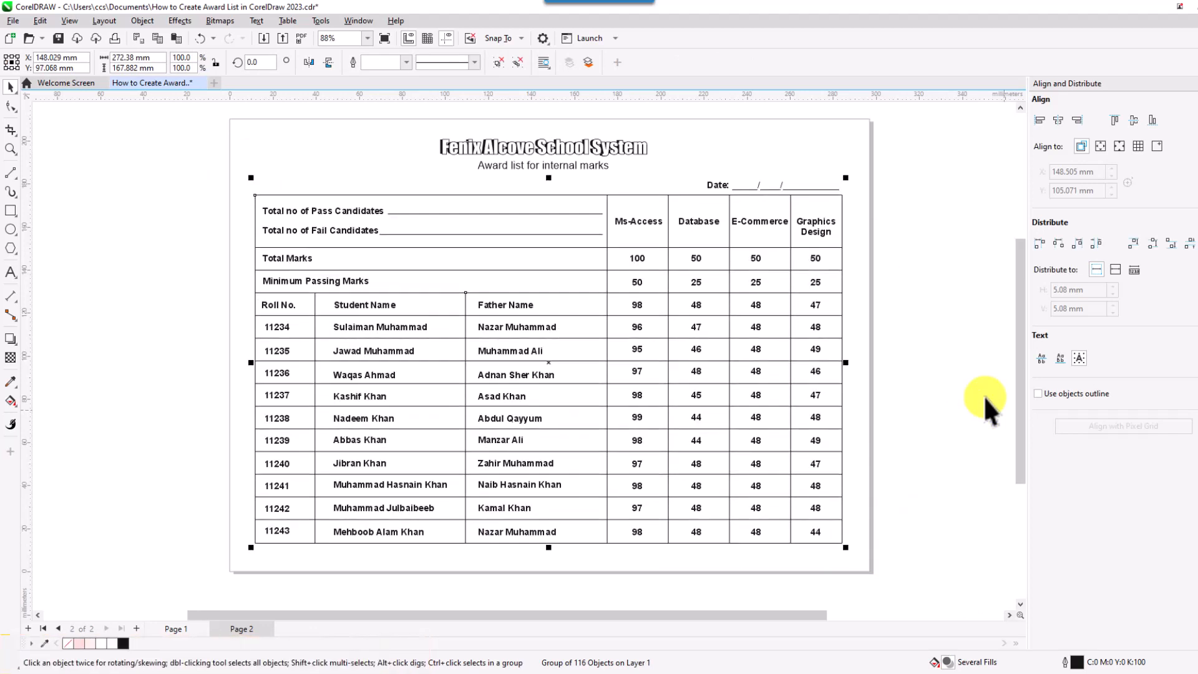
{"action": "key", "text": "Down"}
{"action": "key", "text": "Escape"}
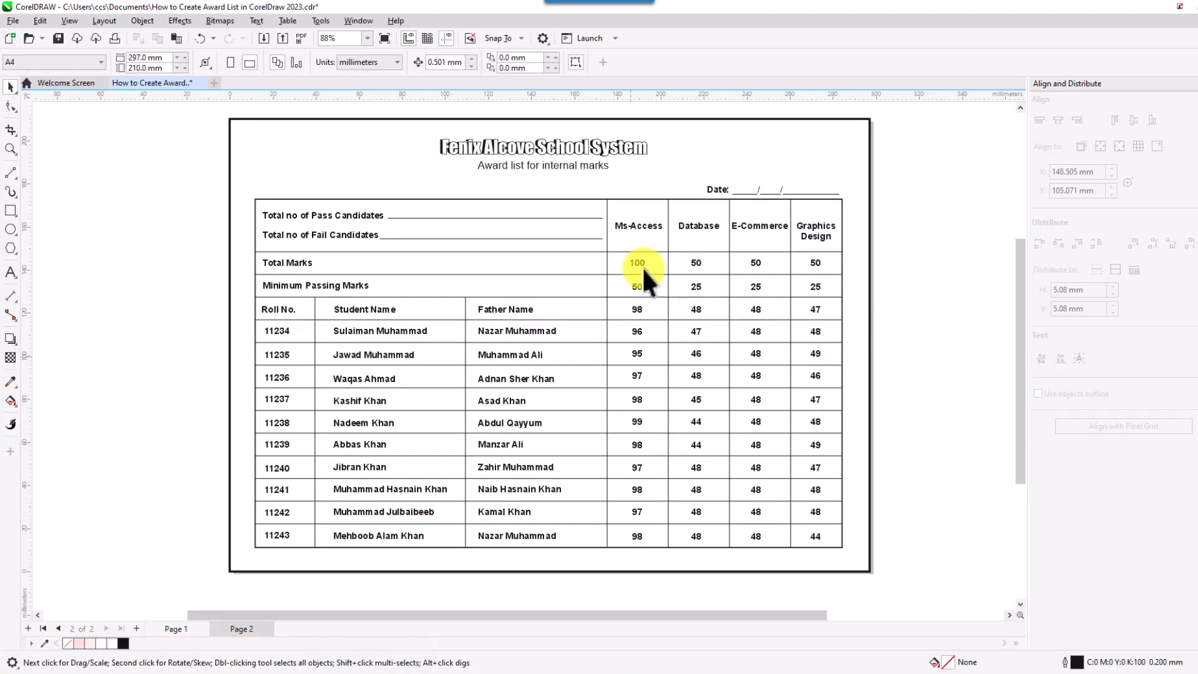
{"action": "scroll", "coordinate": [510, 220], "scroll_direction": "up", "scroll_amount": 1}
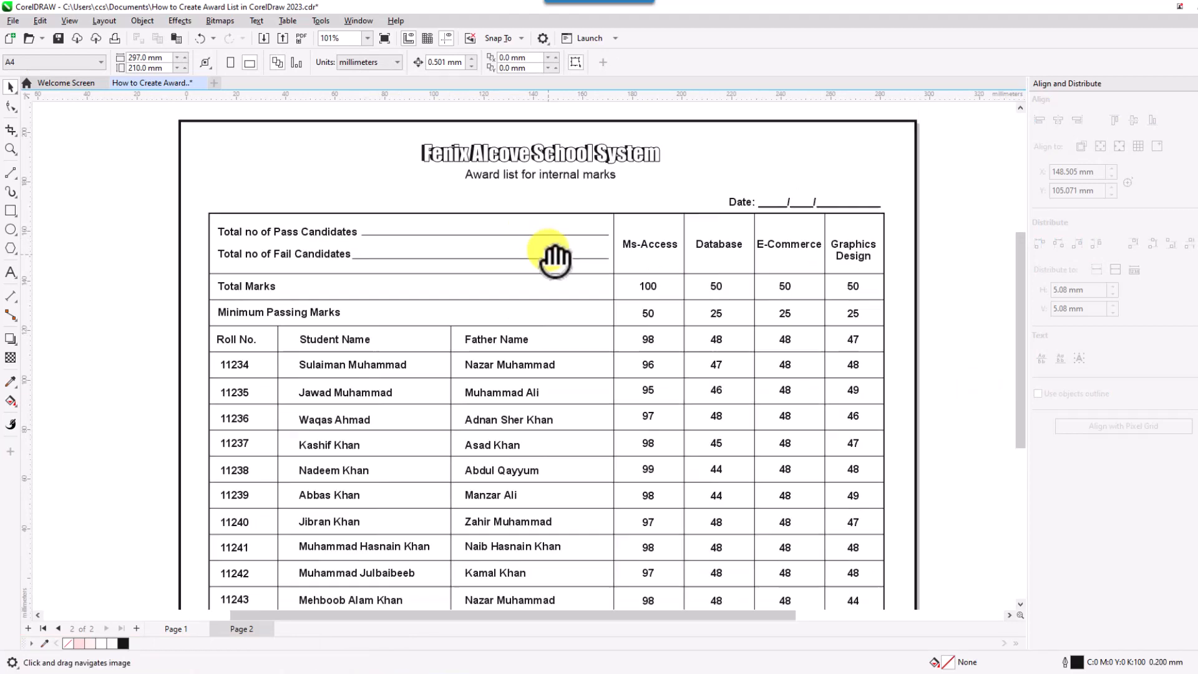
{"action": "scroll", "coordinate": [573, 271], "scroll_direction": "up", "scroll_amount": 2}
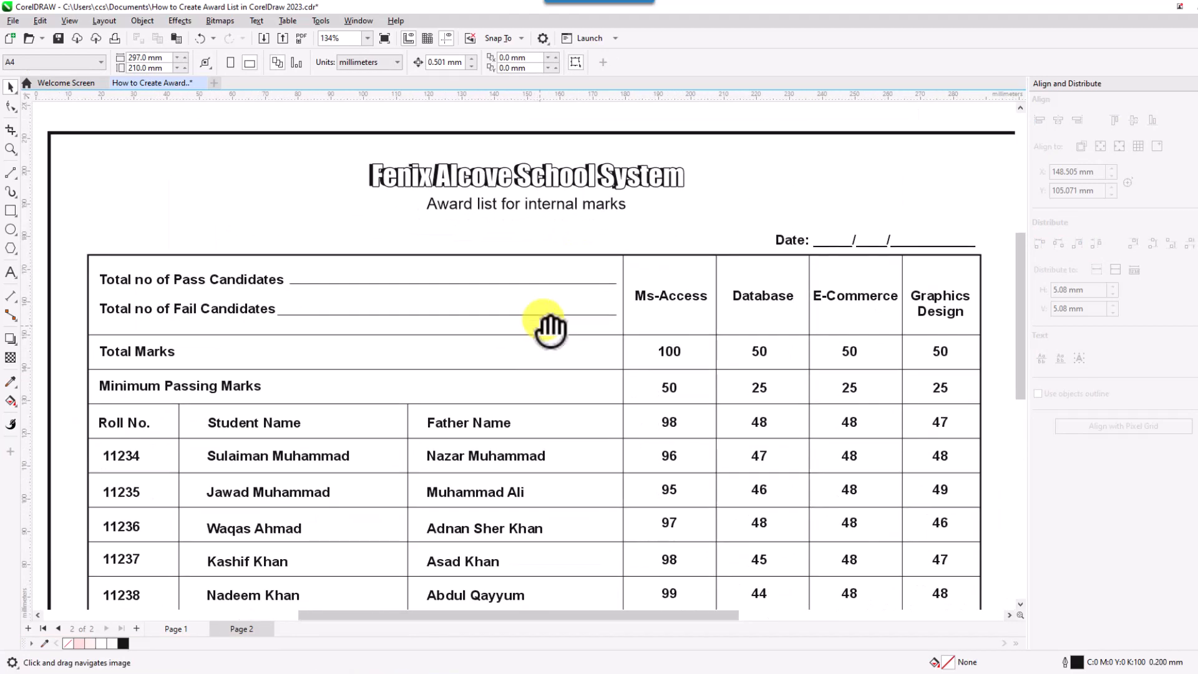